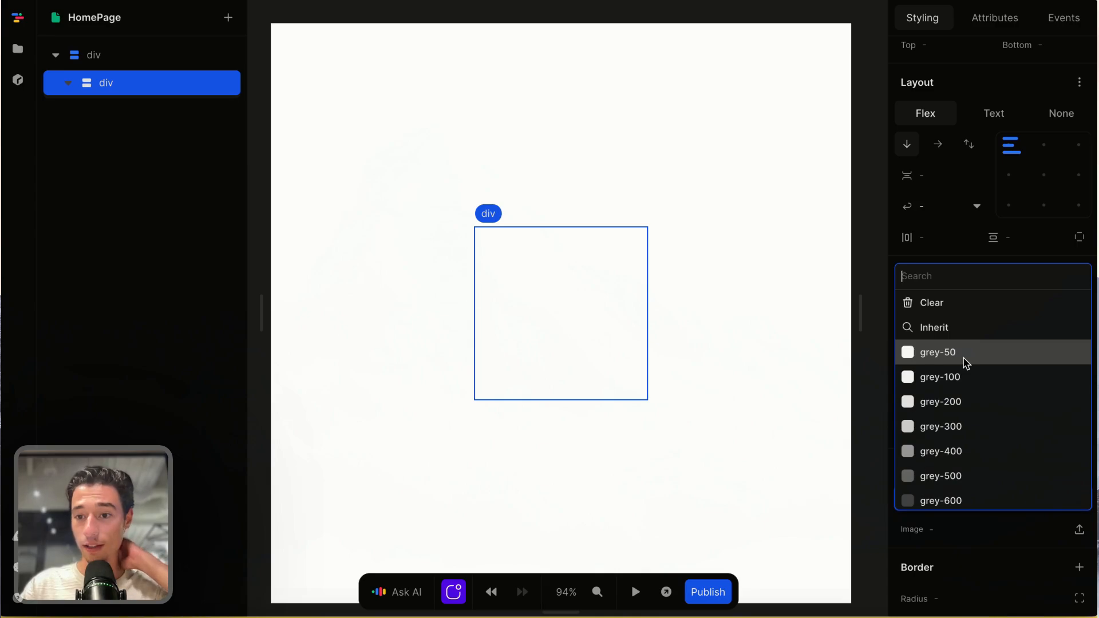
# - Set the inner div's background color to grey-50 and its corner radius to 15px
pyautogui.click(966, 363)
pyautogui.scroll(-3, 1005, 505)
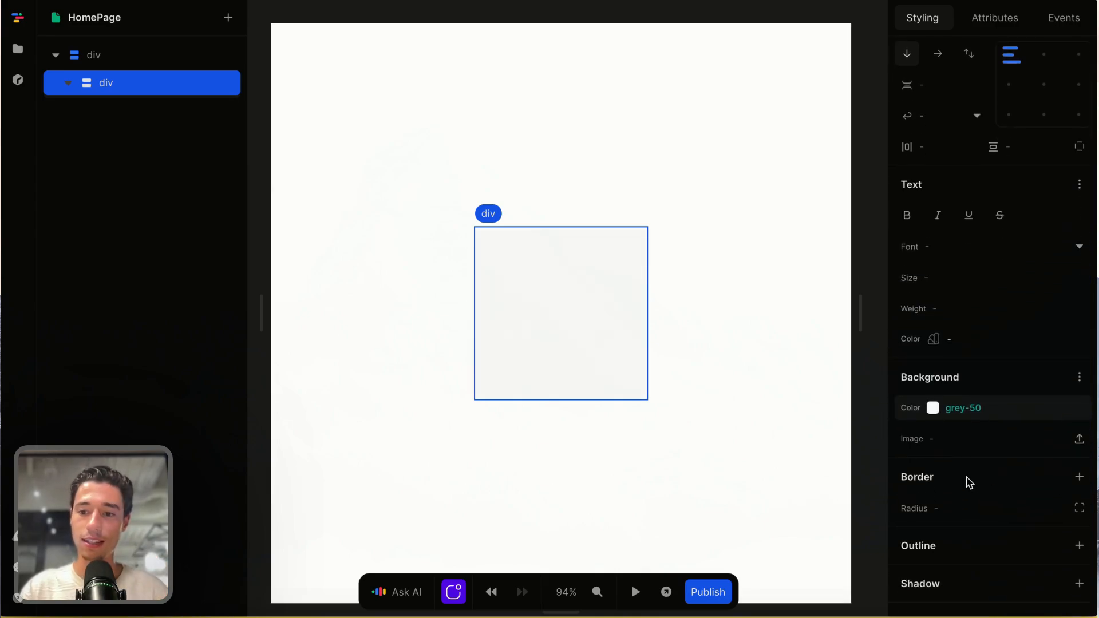
pyautogui.click(990, 512)
pyautogui.write('15px')
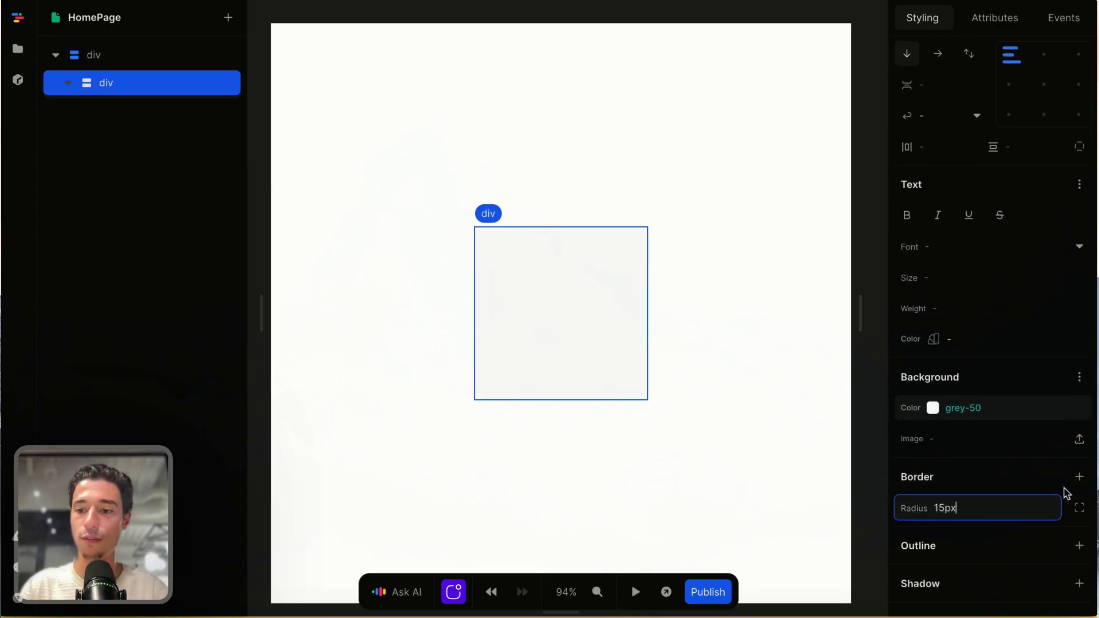
# - Add a 1px solid grey-200 border to all sides of the inner div
pyautogui.click(1079, 476)
pyautogui.click(755, 393)
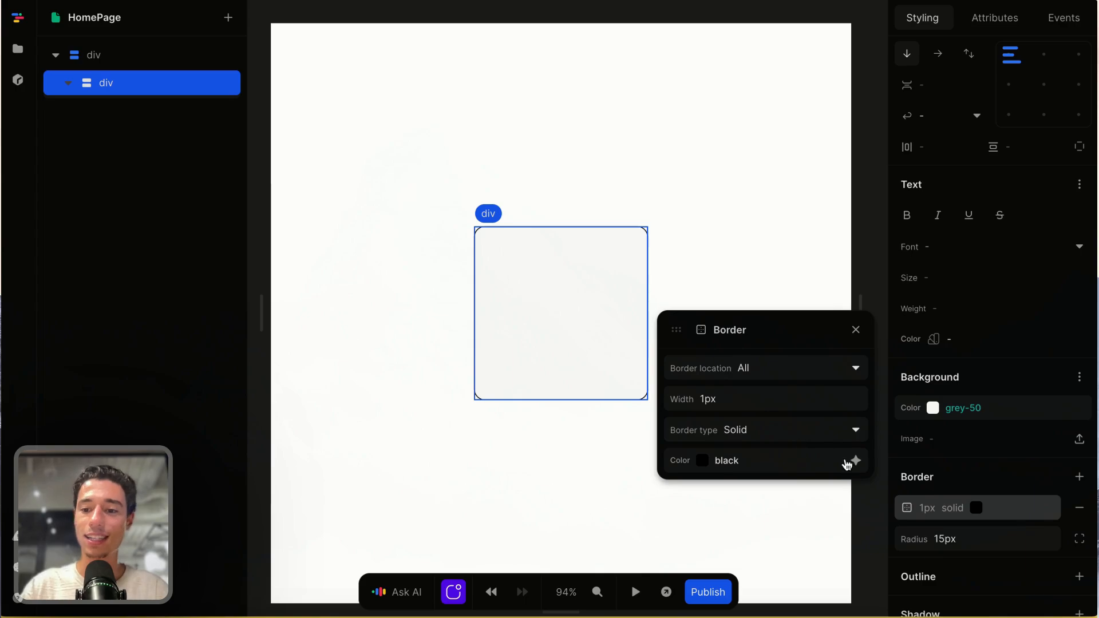
pyautogui.click(850, 463)
pyautogui.click(760, 373)
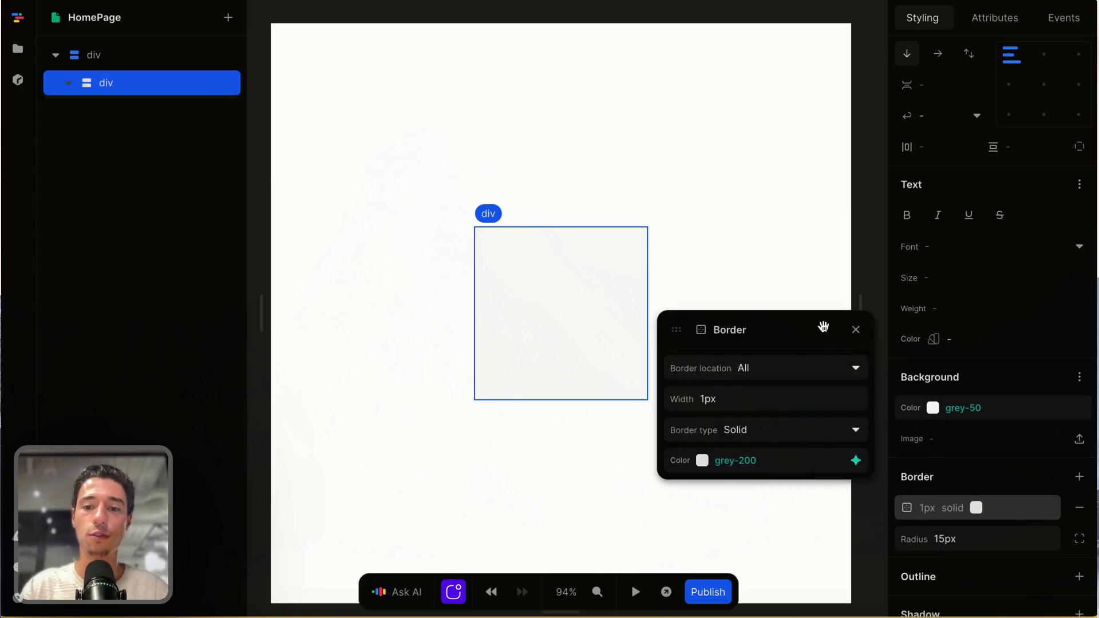
pyautogui.click(855, 331)
pyautogui.click(752, 210)
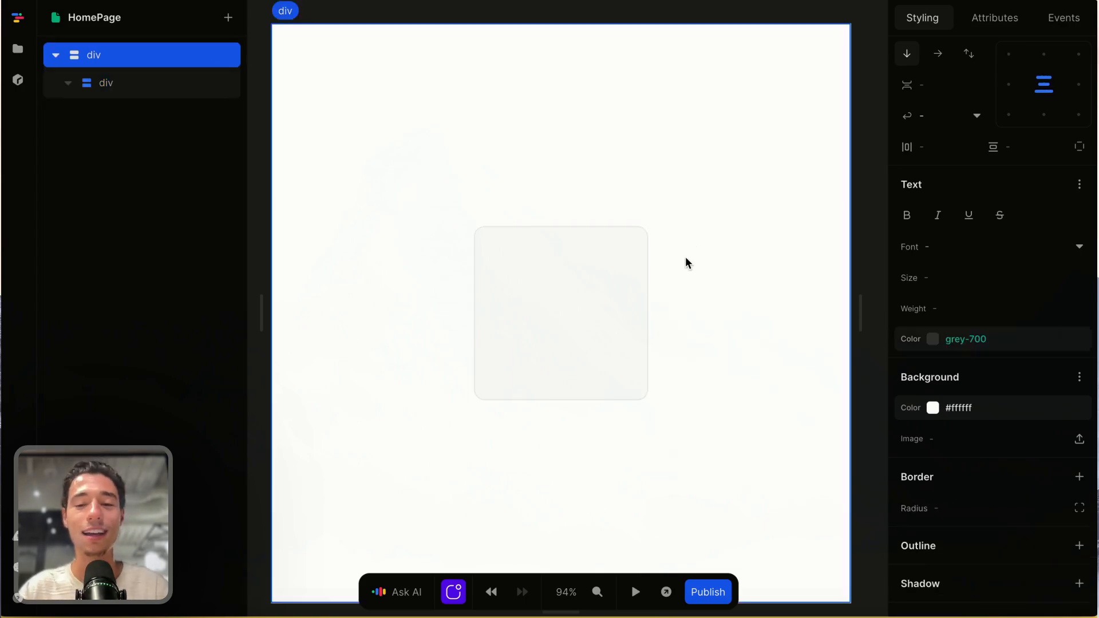
# - Set the inner div's horizontal and vertical padding to 0.5rem each
pyautogui.click(626, 297)
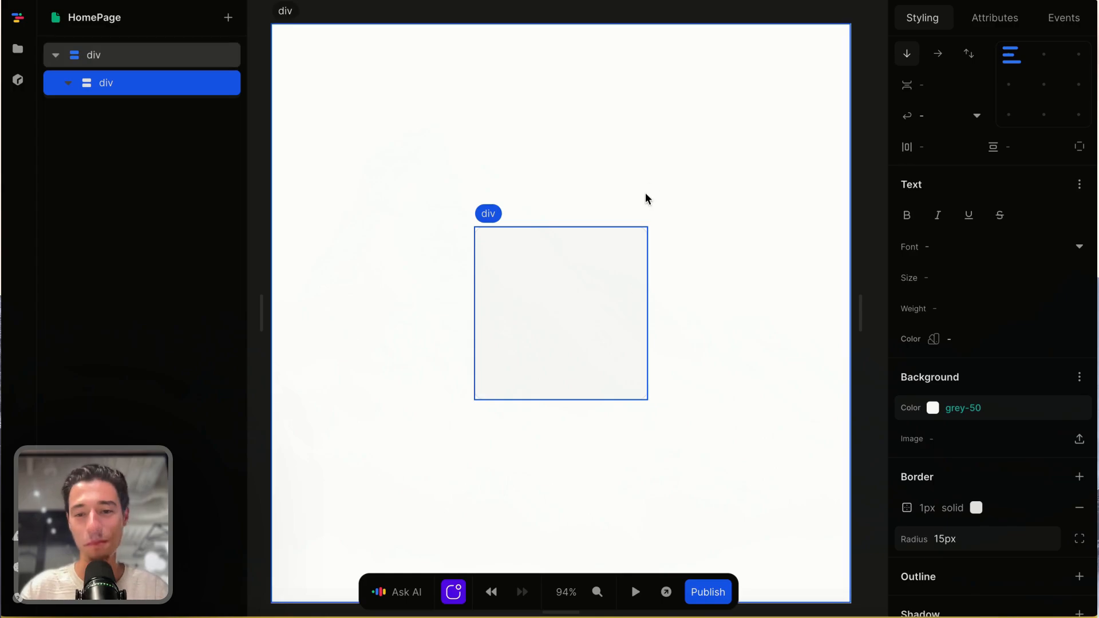
pyautogui.click(952, 147)
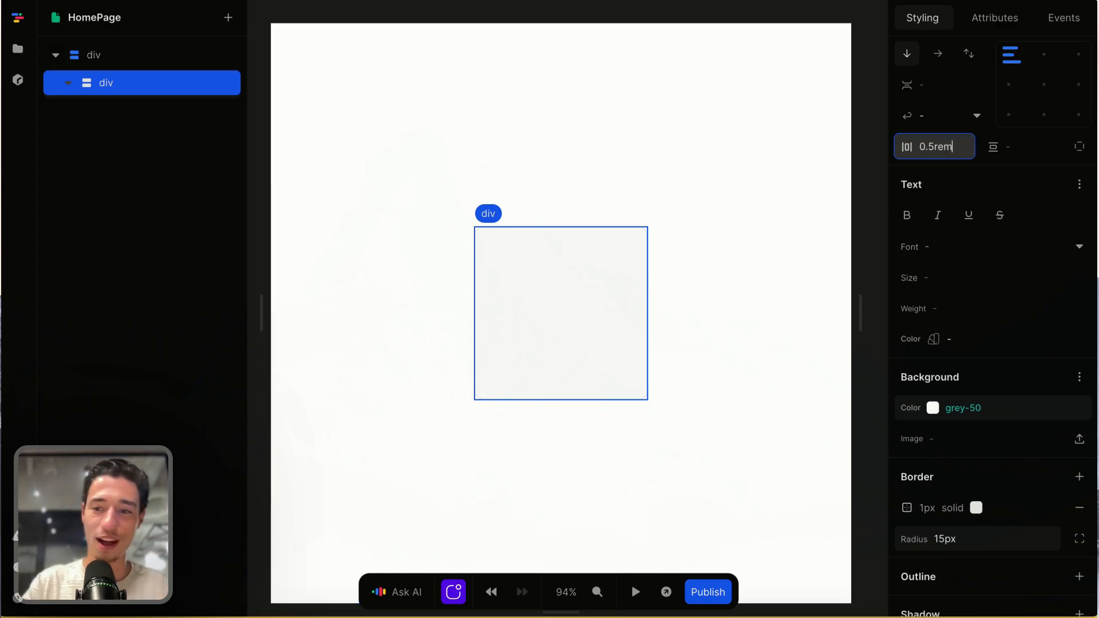
pyautogui.click(1032, 145)
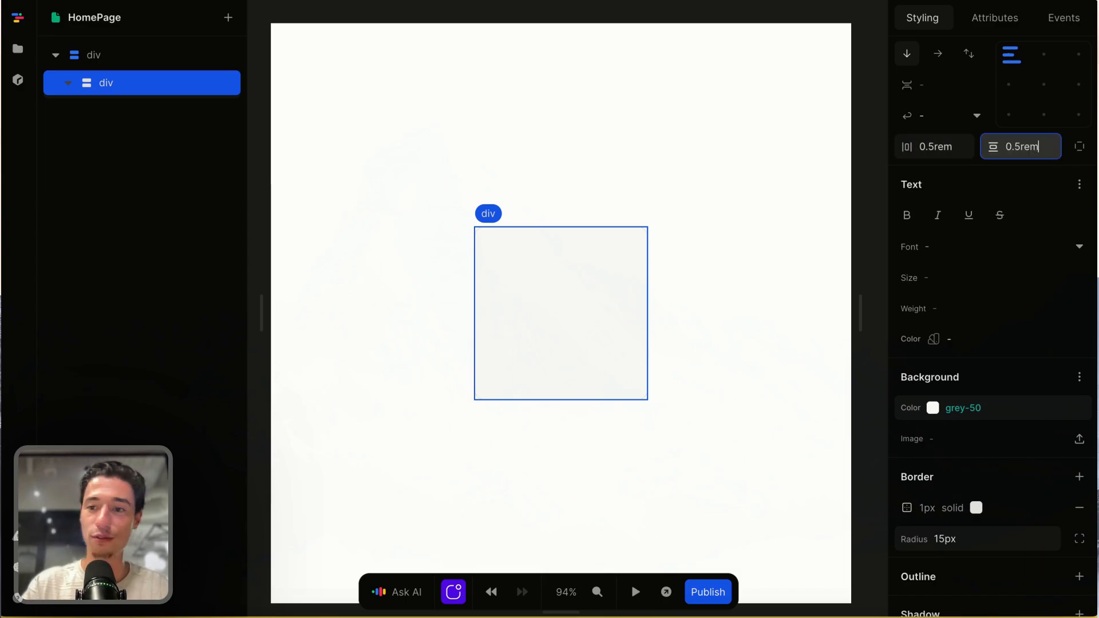
pyautogui.click(673, 161)
# - Add a Heading 3 element inside the inner div with the text "FirstName Last Name"
pyautogui.click(544, 314)
pyautogui.scroll(-1, 544, 314)
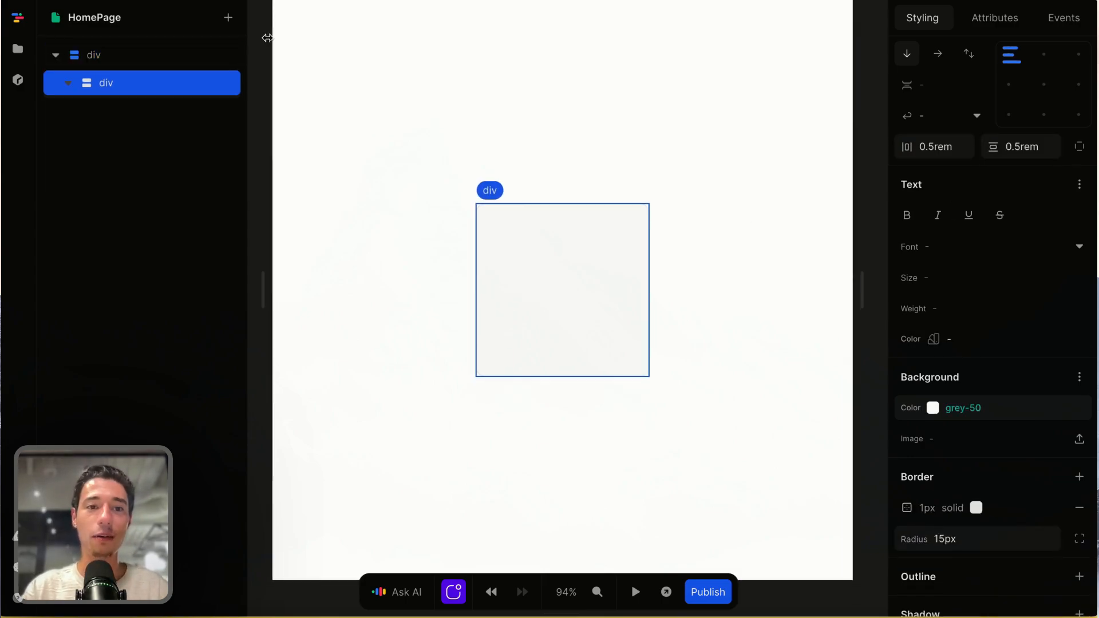
pyautogui.click(229, 18)
pyautogui.write('h')
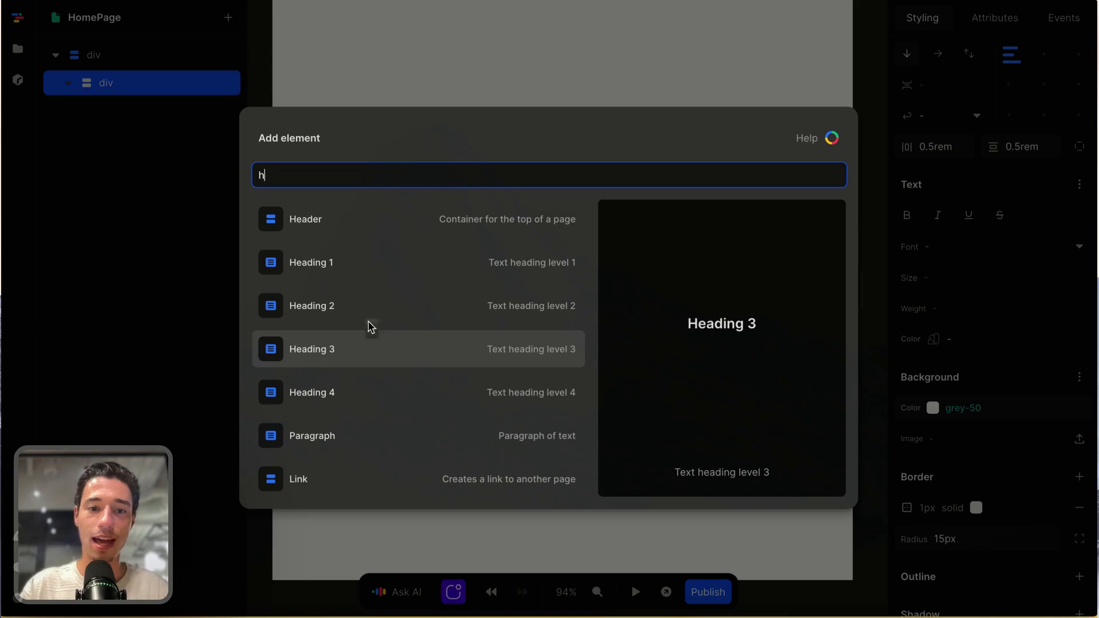
pyautogui.click(360, 348)
pyautogui.doubleClick(522, 216)
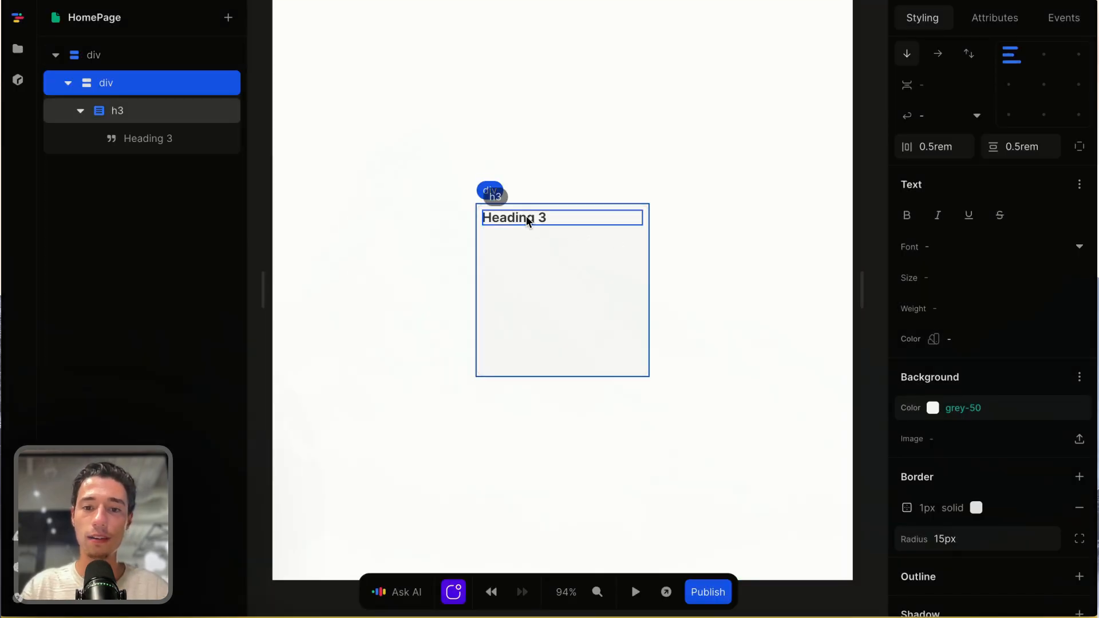
pyautogui.write('FirstName Last Name')
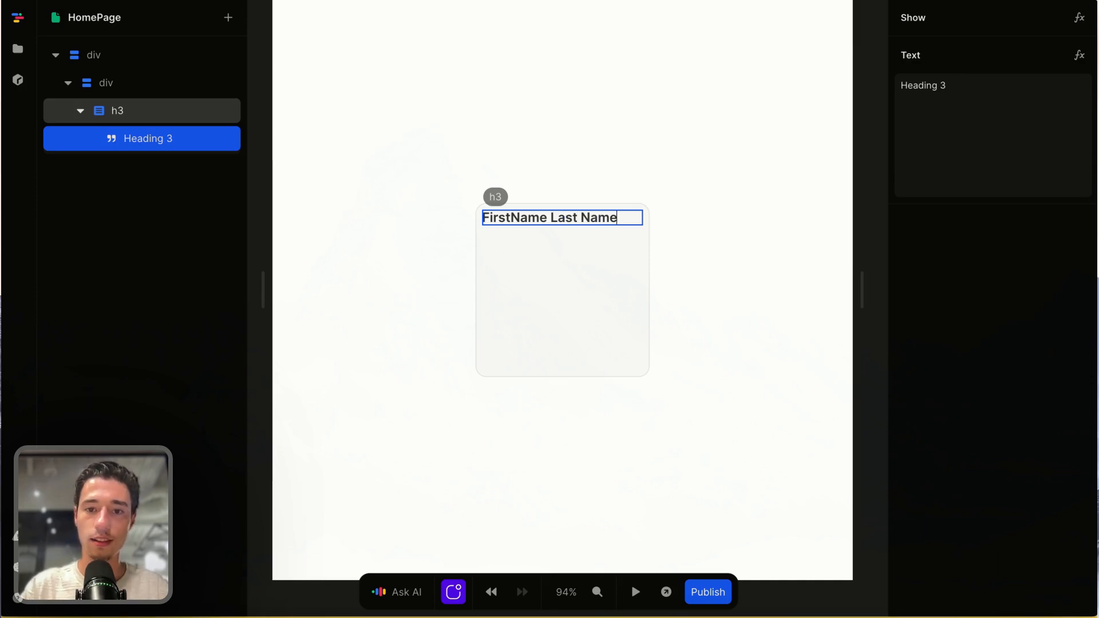
pyautogui.click(540, 256)
pyautogui.click(565, 221)
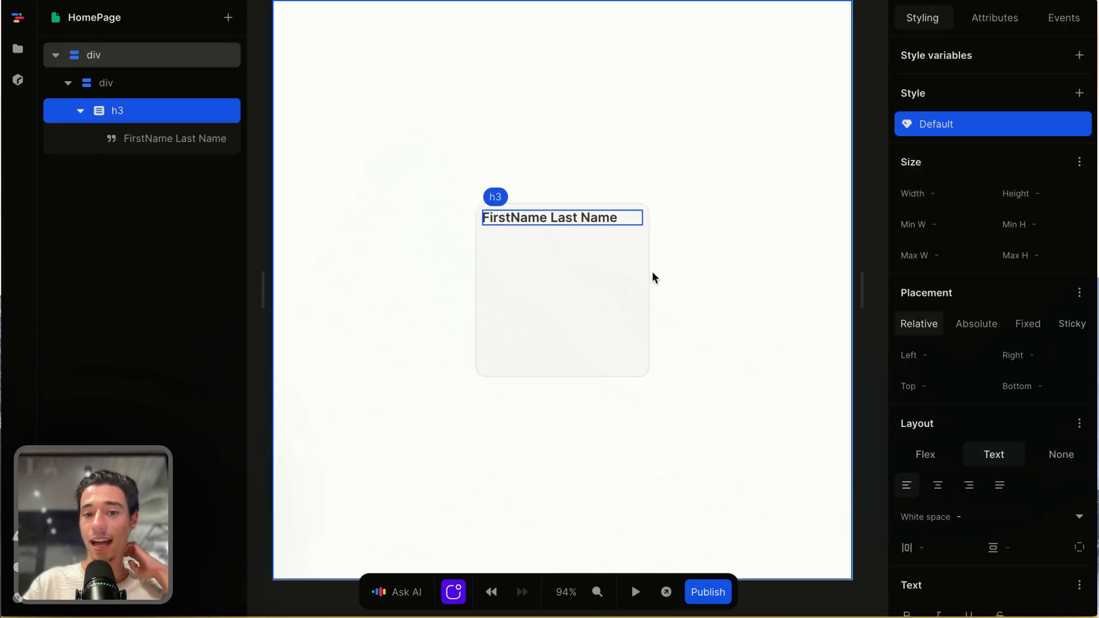
# - Add a button below the heading in the inner div and label it "tag 1"
pyautogui.click(577, 264)
pyautogui.click(228, 17)
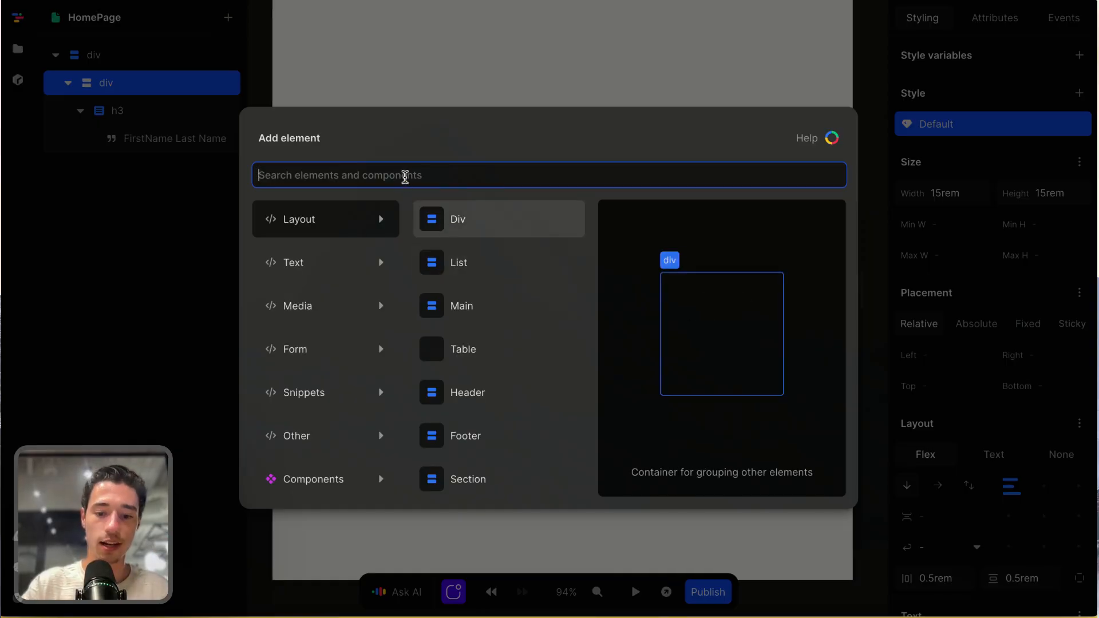
pyautogui.write('bu')
pyautogui.click(345, 228)
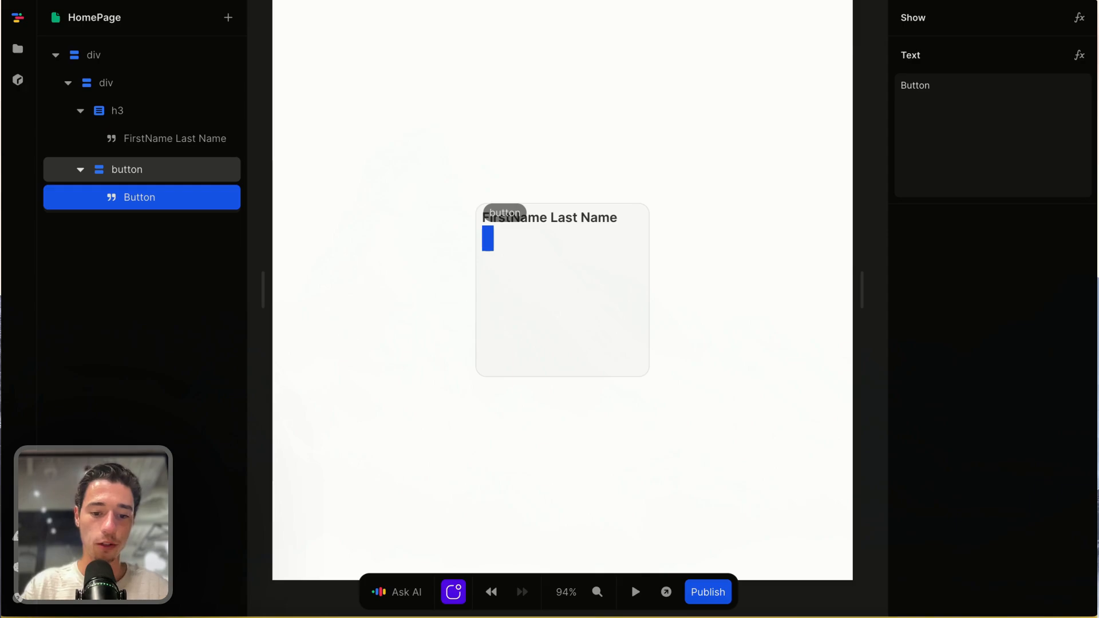
pyautogui.write('tag 1')
pyautogui.click(547, 262)
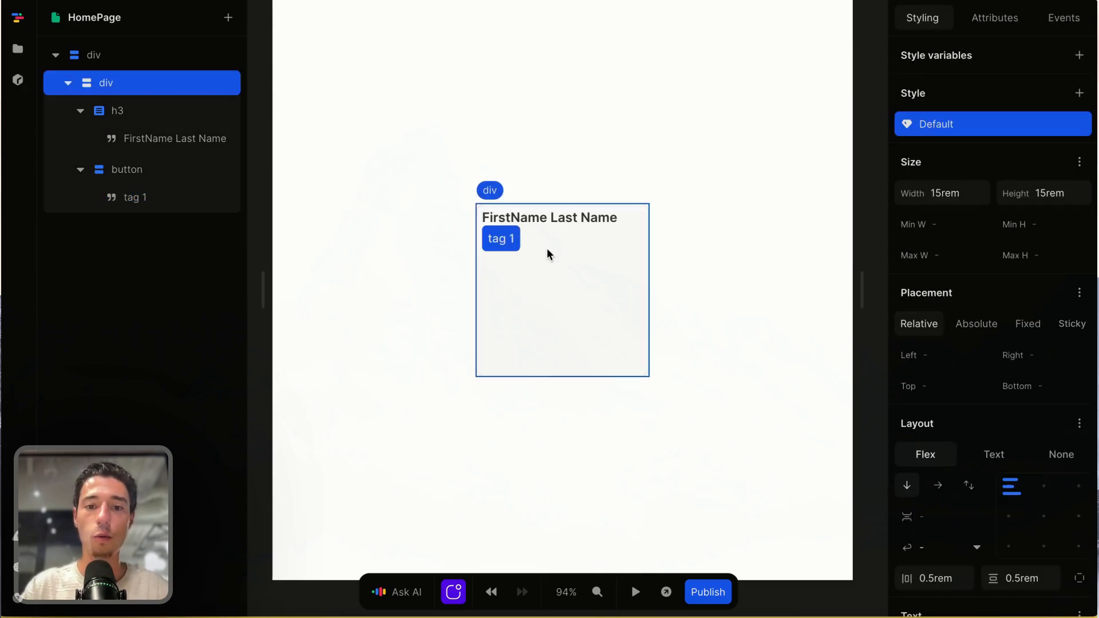
# - Clear the inner div's fixed height so that it fits its contents
pyautogui.click(521, 238)
pyautogui.click(579, 313)
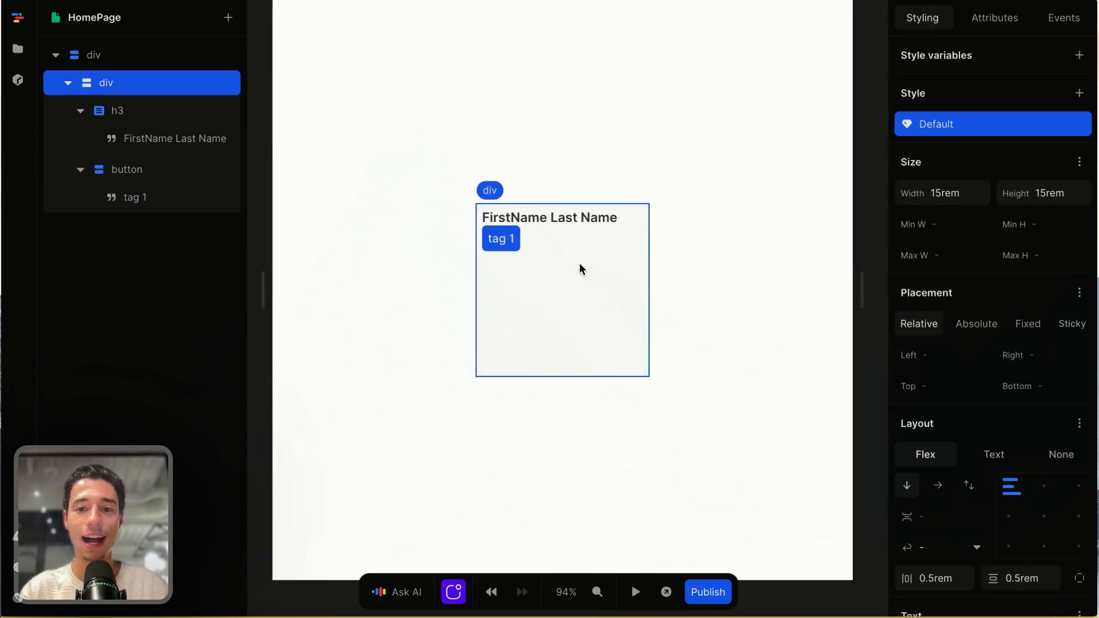
pyautogui.scroll(3, 582, 268)
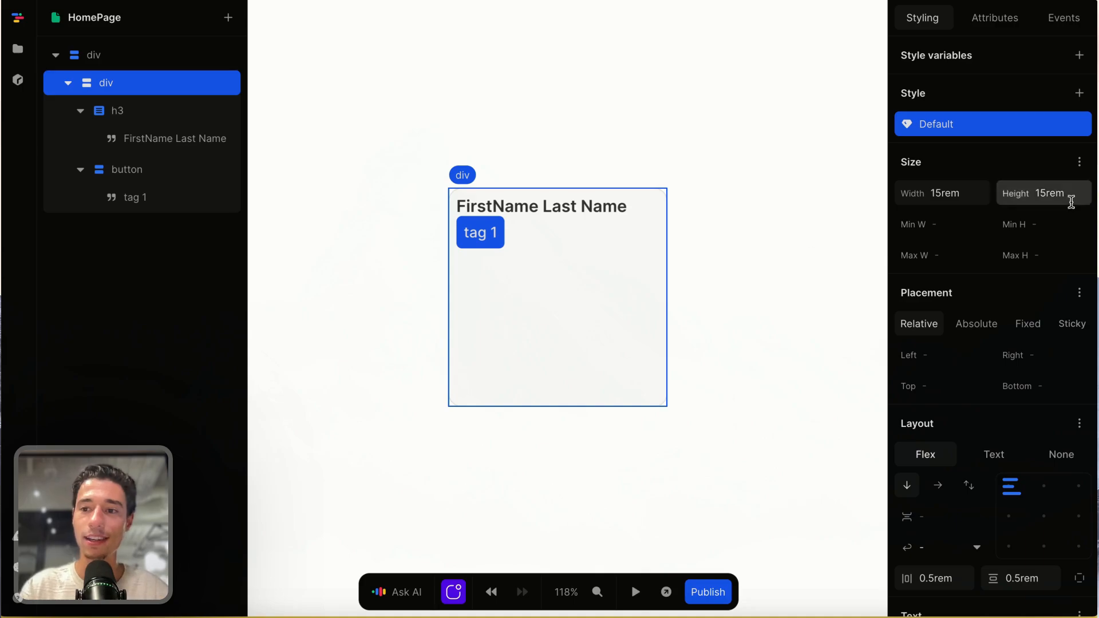
pyautogui.doubleClick(1068, 193)
pyautogui.press('BackSpace')
pyautogui.press('Return')
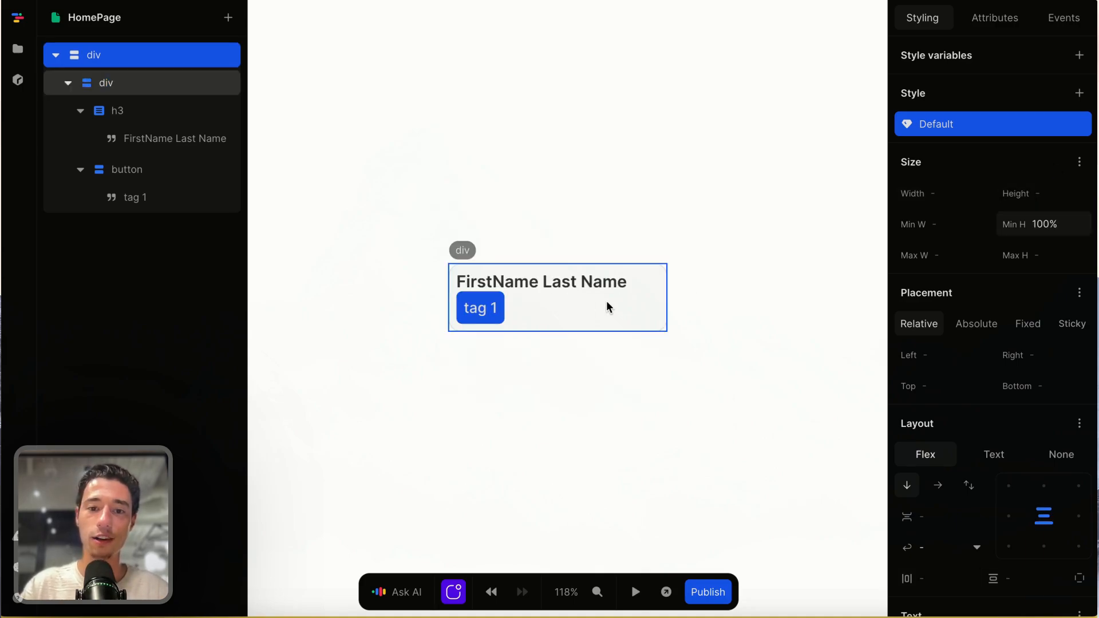
# - Set the gap between the inner div's children to 0.75rem
pyautogui.click(954, 516)
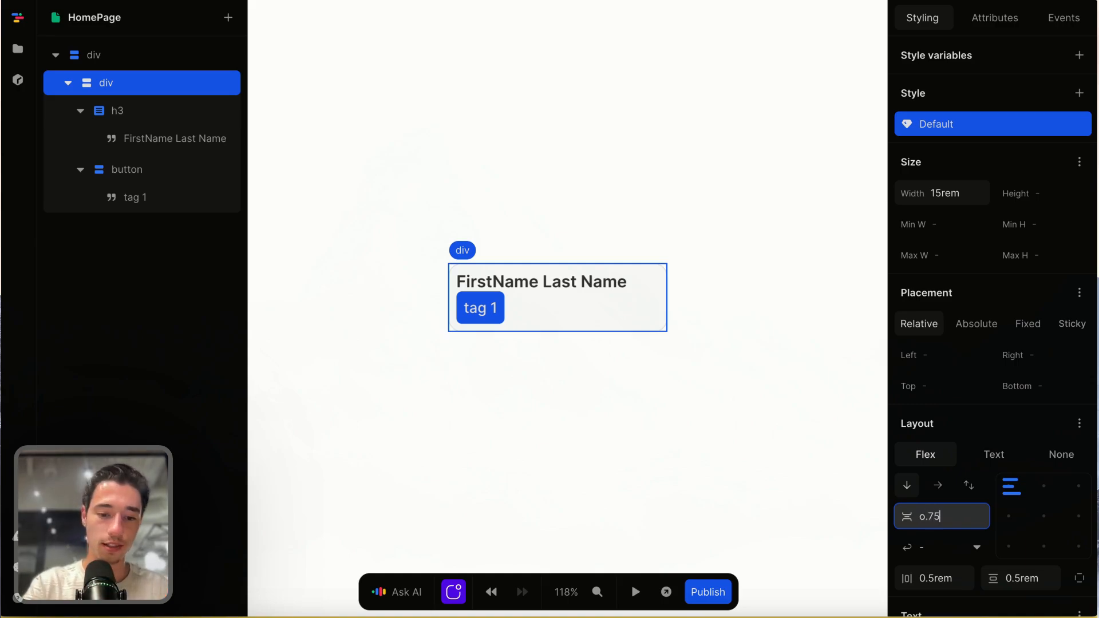
pyautogui.write('o.75rem')
pyautogui.press('Return')
pyautogui.click(684, 498)
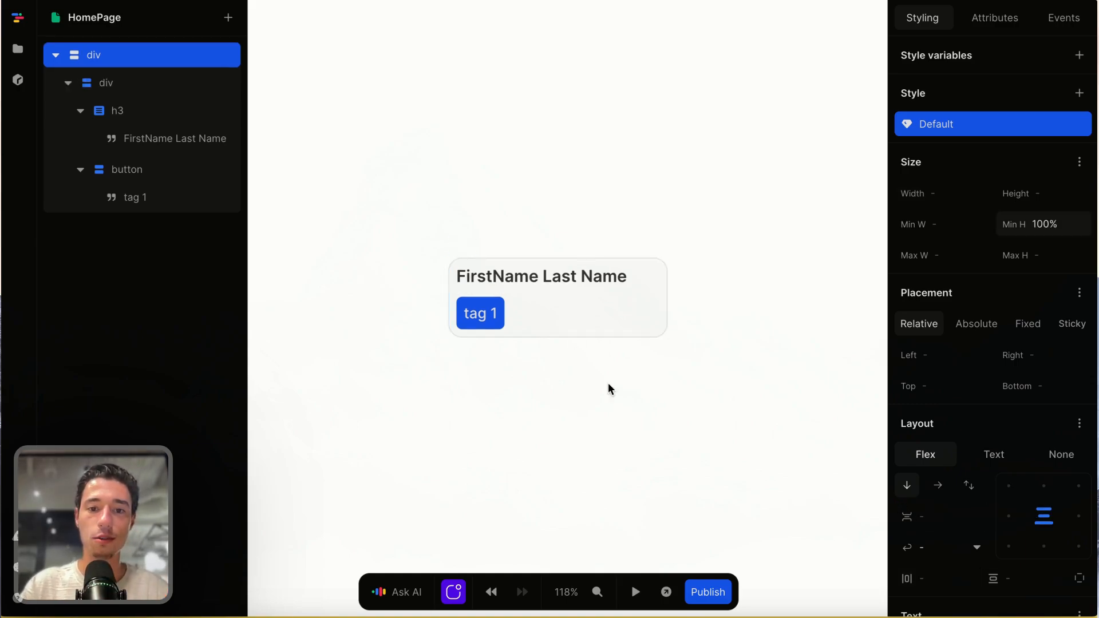
# - Set the tag button's vertical padding to 0.25rem and its horizontal padding to 0.35rem
pyautogui.click(500, 312)
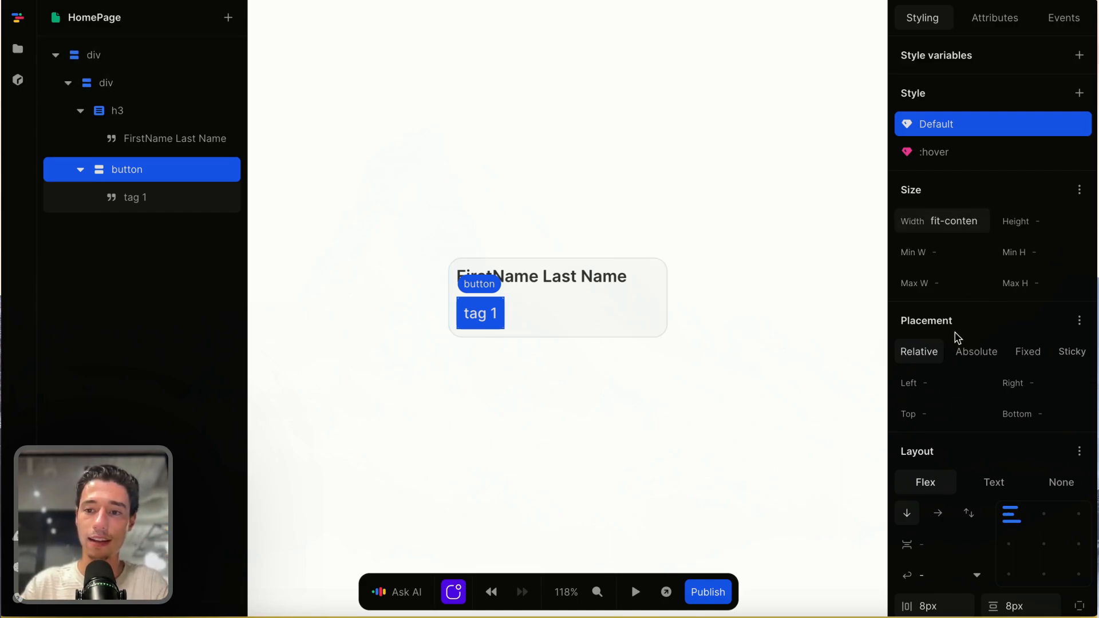
pyautogui.scroll(-3, 957, 338)
pyautogui.click(1032, 480)
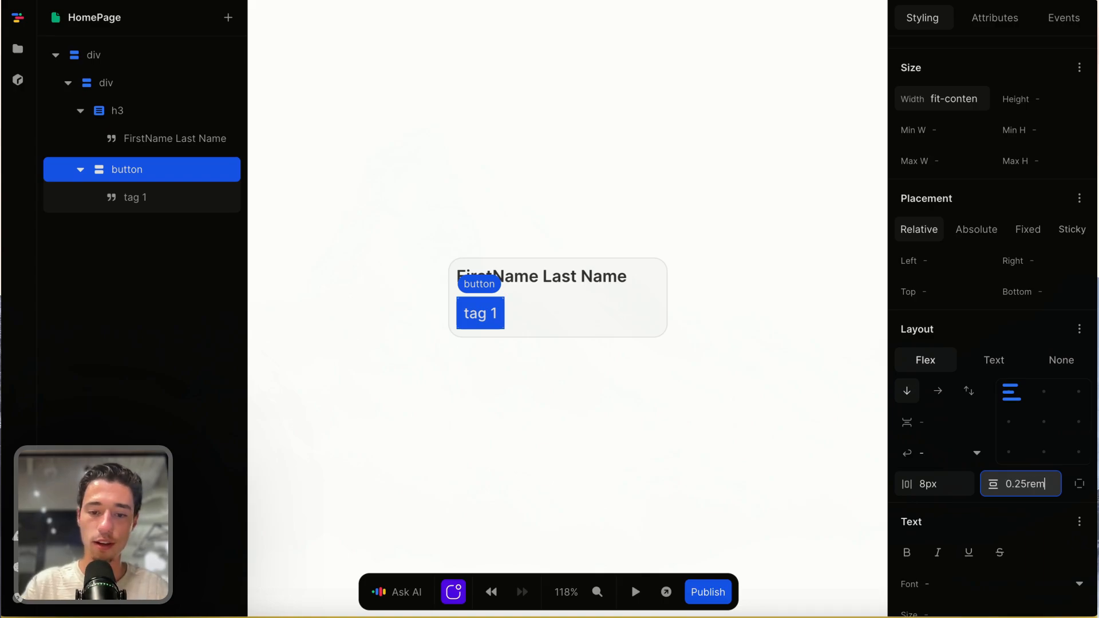
pyautogui.doubleClick(945, 486)
pyautogui.press('BackSpace')
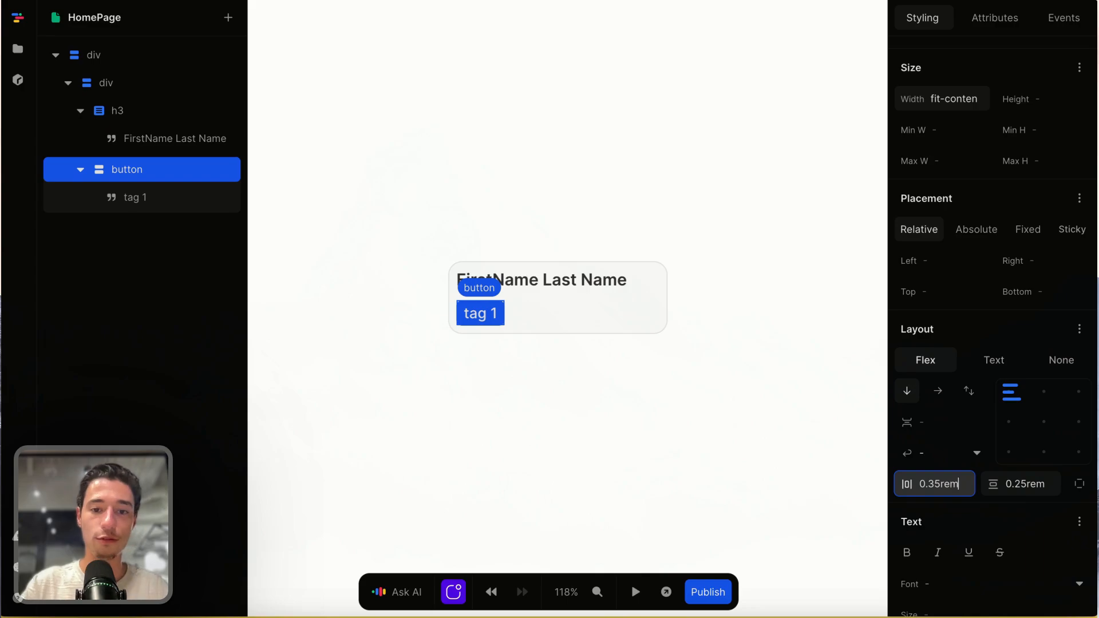
# - Set the tag button's text size to 14px
pyautogui.scroll(-2, 972, 457)
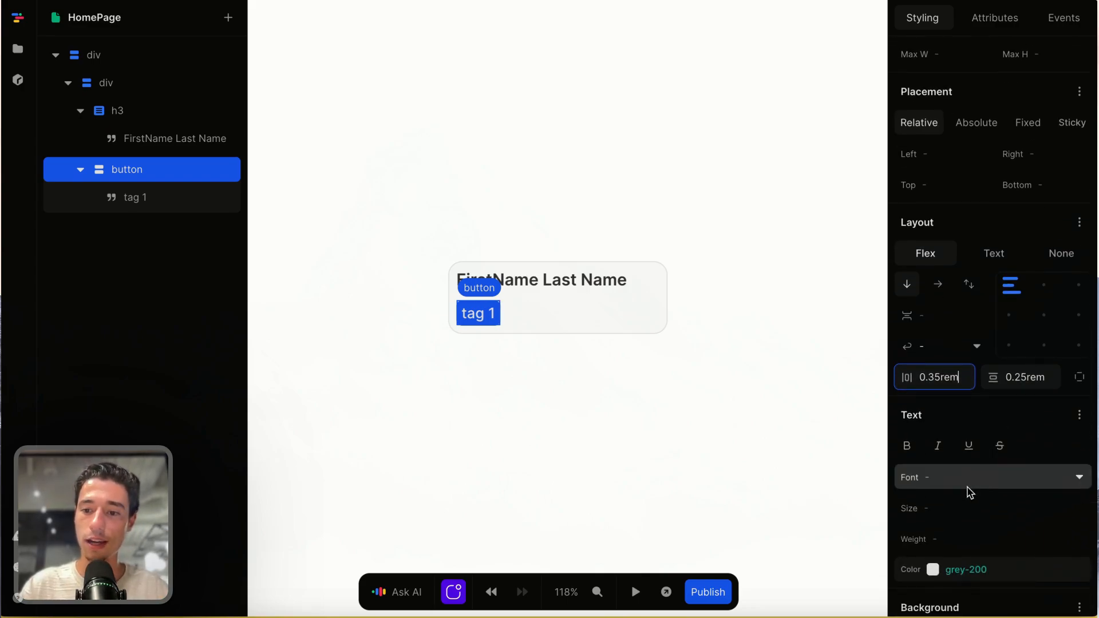
pyautogui.click(951, 504)
pyautogui.write('14px')
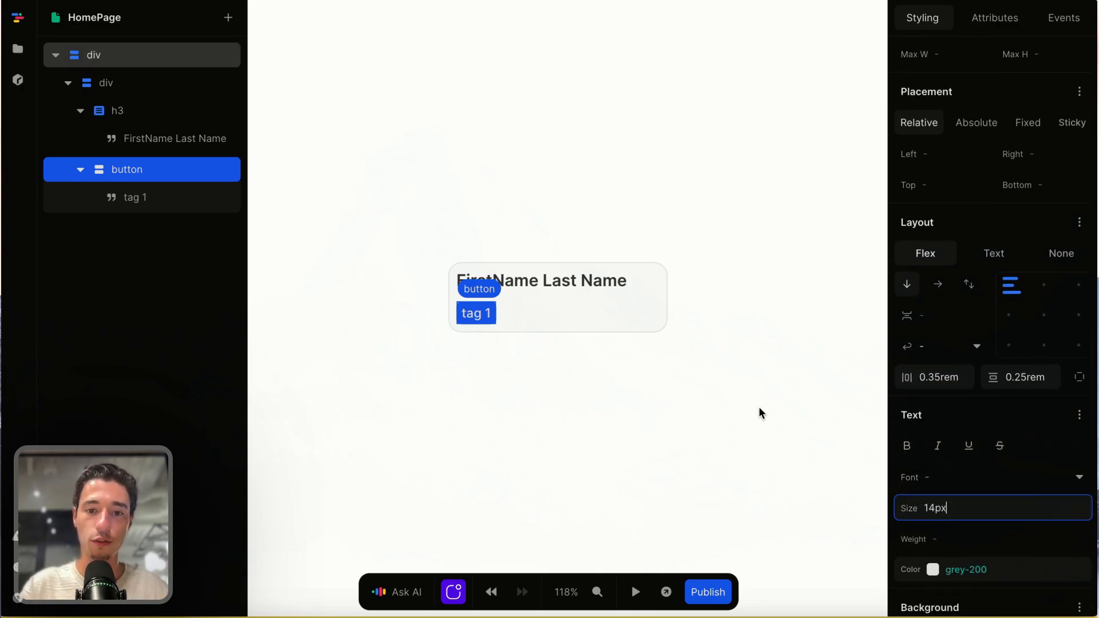
pyautogui.click(518, 319)
# - Set the tag button's horizontal padding to 0.5rem
pyautogui.click(492, 315)
pyautogui.click(936, 378)
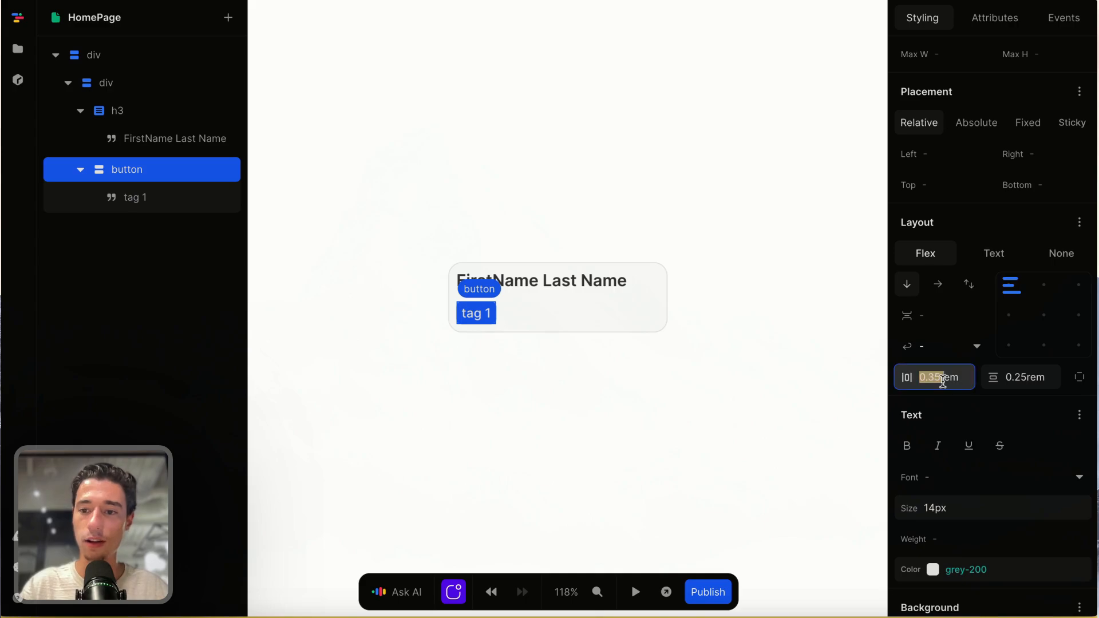
pyautogui.click(936, 378)
pyautogui.press('BackSpace')
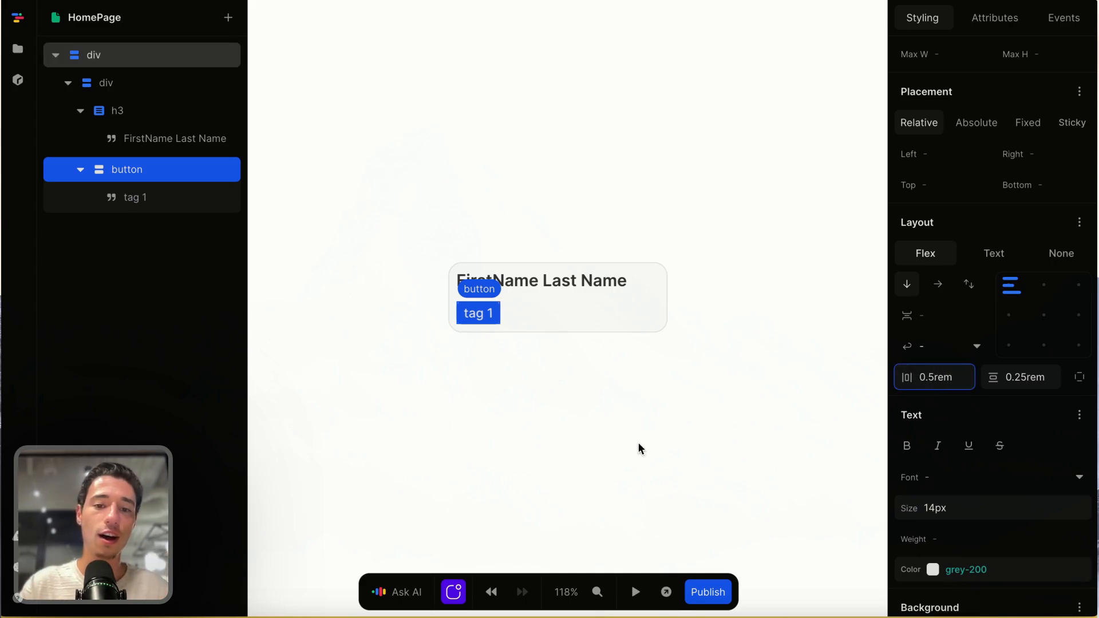
pyautogui.click(638, 449)
# - Set the tag button's vertical padding to 0.35rem
pyautogui.click(490, 314)
pyautogui.scroll(-1, 961, 493)
pyautogui.click(954, 465)
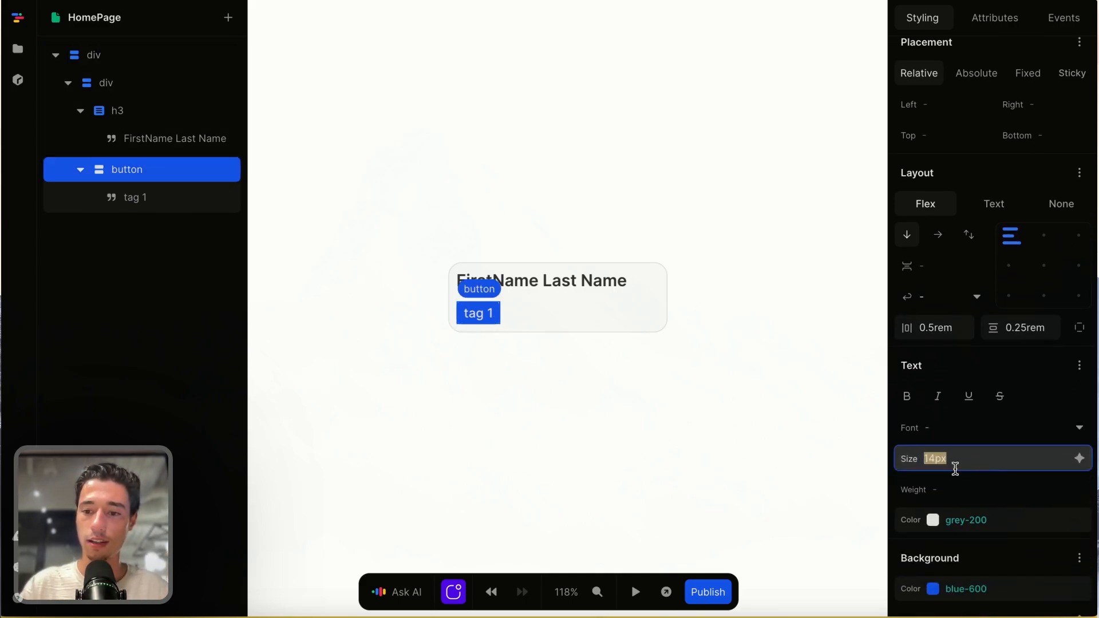
pyautogui.click(1032, 328)
pyautogui.click(1022, 329)
pyautogui.press('BackSpace')
pyautogui.write('3')
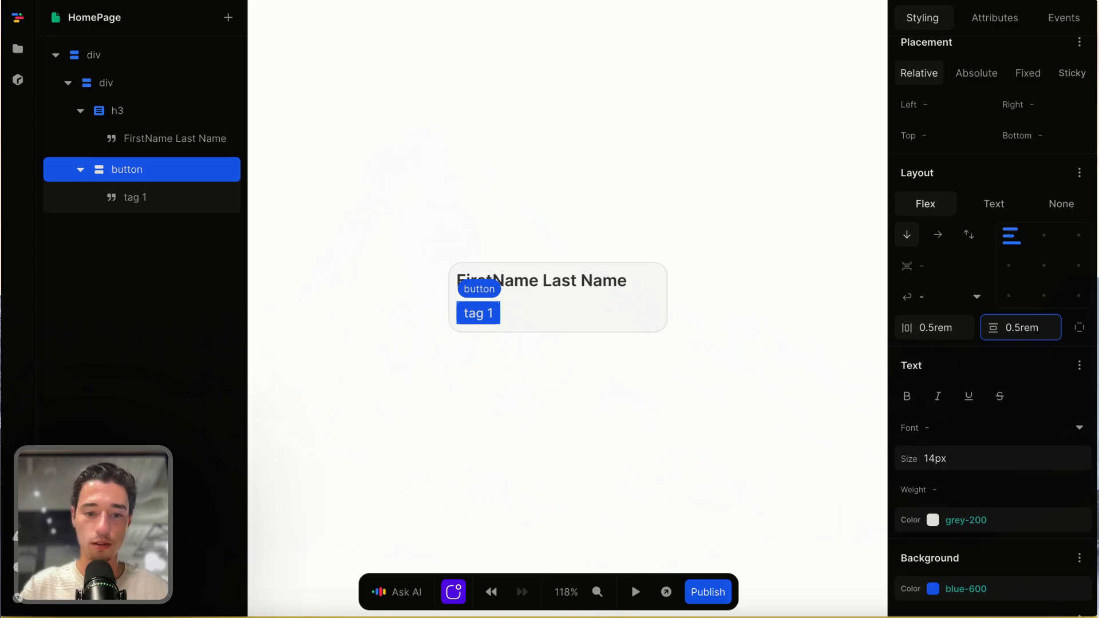
pyautogui.click(795, 321)
pyautogui.click(494, 315)
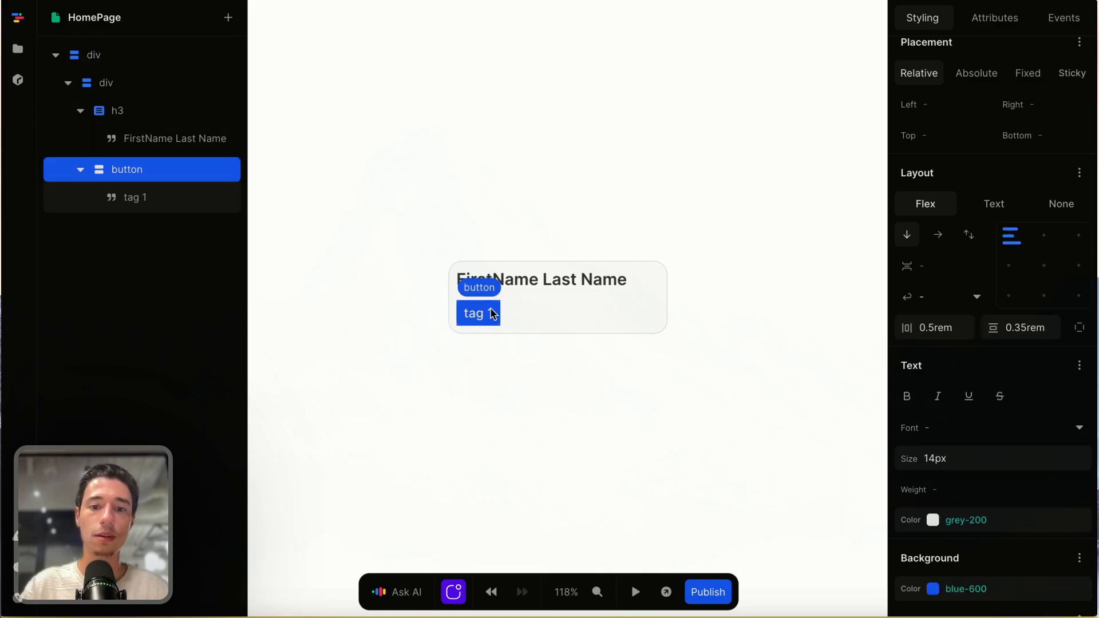
pyautogui.click(551, 385)
# - Set the tag button's background color to blue-300
pyautogui.click(491, 313)
pyautogui.scroll(-3, 919, 349)
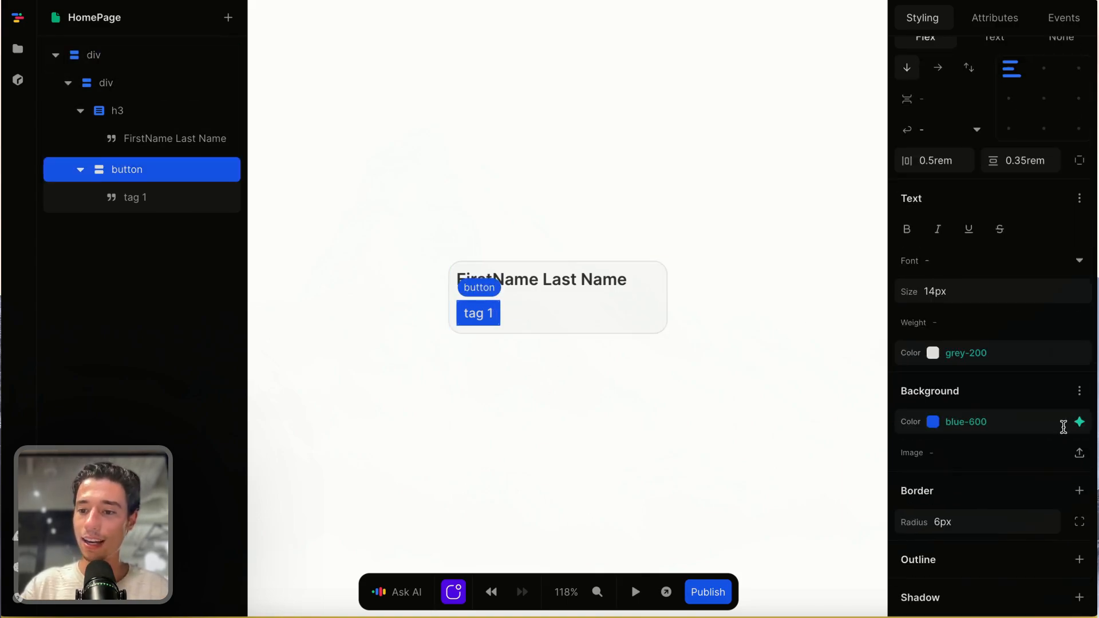
pyautogui.click(1062, 426)
pyautogui.scroll(-2, 961, 320)
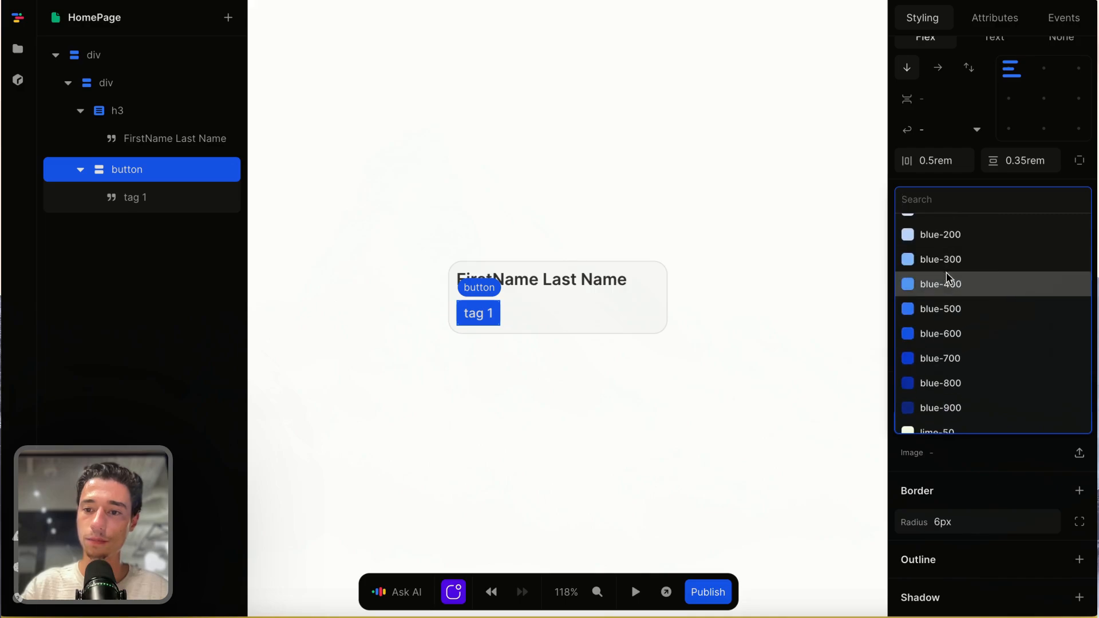
pyautogui.click(947, 260)
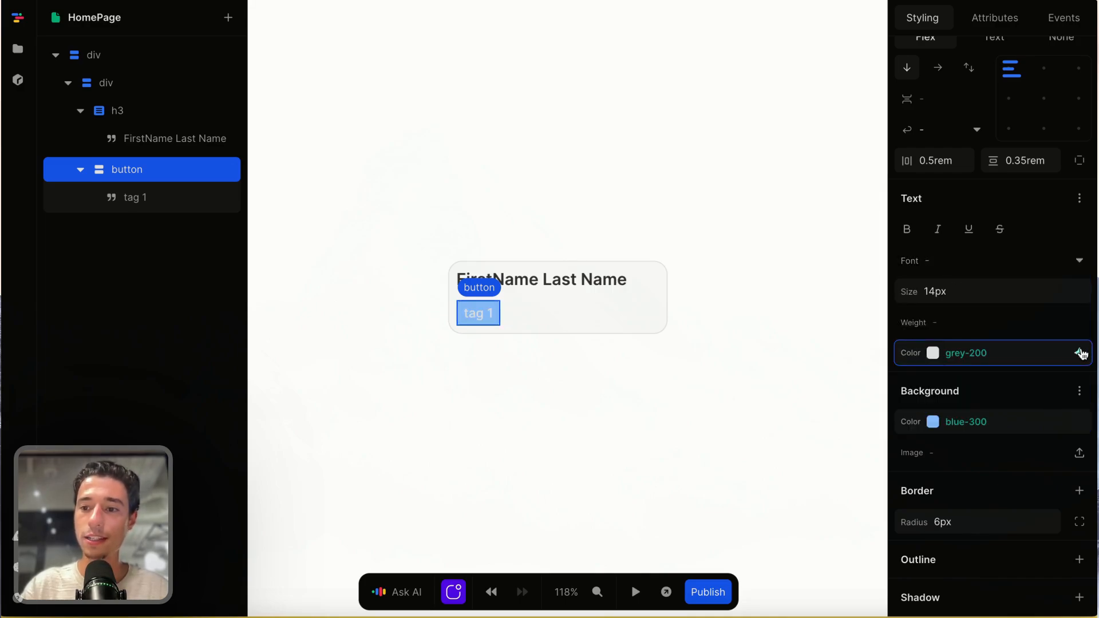
# - Set the tag button's text color to a dark blue from the palette
pyautogui.click(1079, 351)
pyautogui.scroll(-5, 984, 304)
pyautogui.scroll(-2, 983, 289)
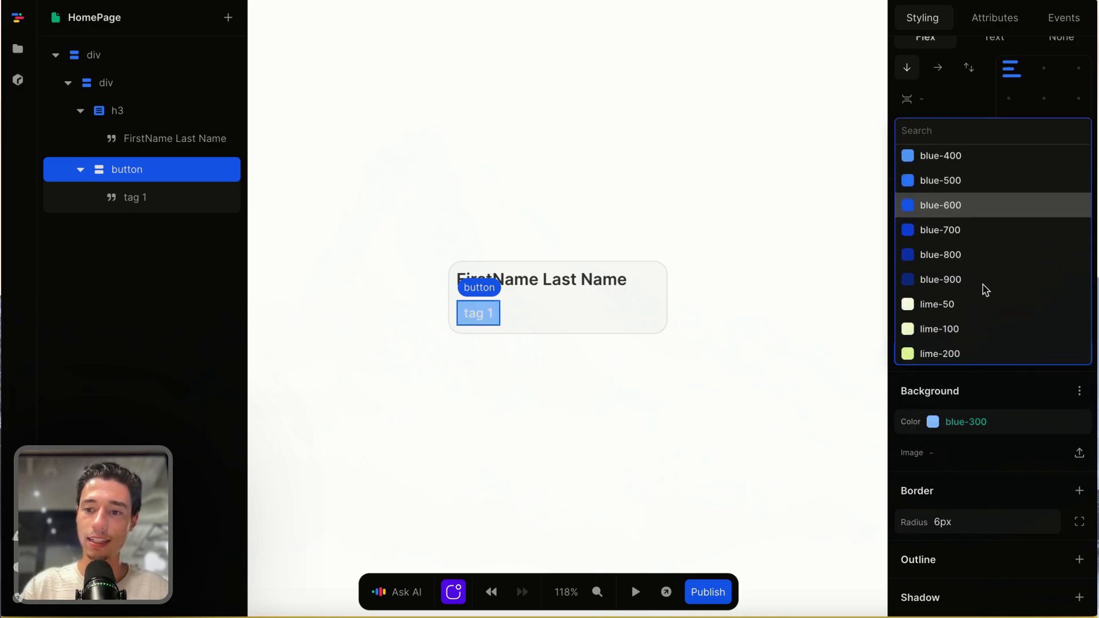
pyautogui.scroll(1, 975, 292)
pyautogui.click(956, 277)
pyautogui.click(515, 324)
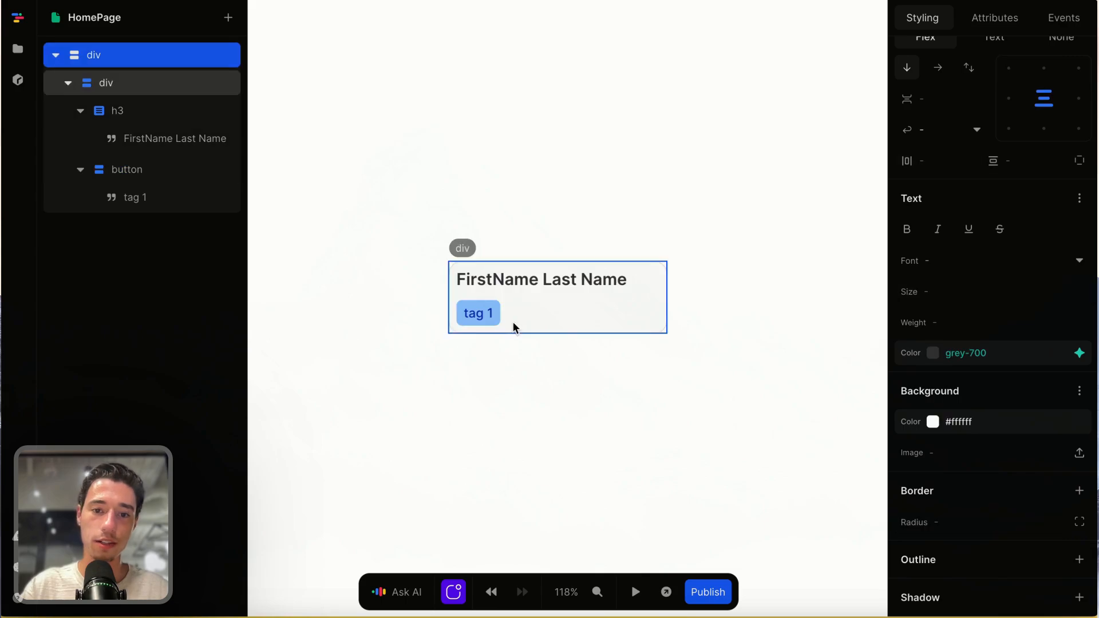
# - Set the tag button's background color to blue-50
pyautogui.click(499, 318)
pyautogui.click(1079, 422)
pyautogui.scroll(2, 993, 370)
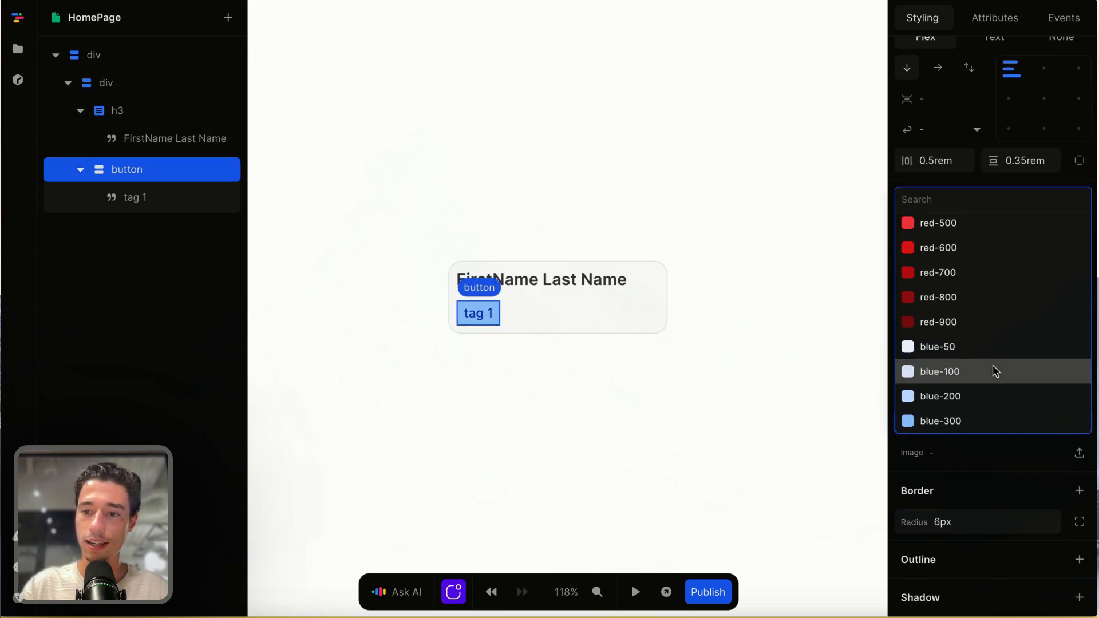
pyautogui.click(985, 355)
pyautogui.click(632, 392)
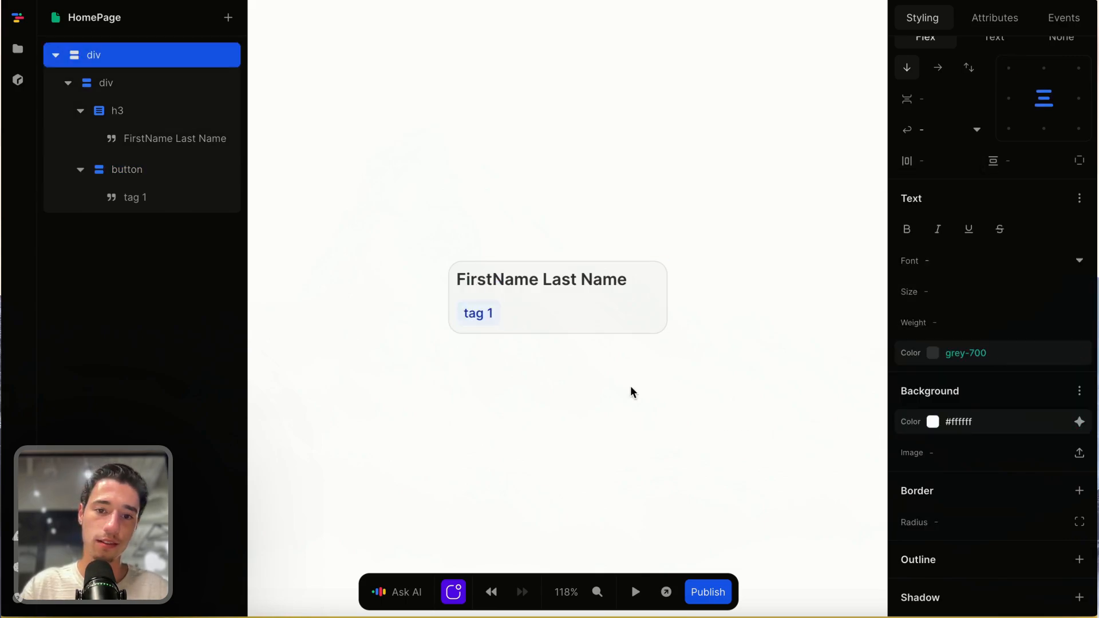
# - Set the tag button's background color to blue-100, a light blue that contrasts with the card
pyautogui.click(490, 314)
pyautogui.click(1080, 422)
pyautogui.scroll(-2, 1012, 377)
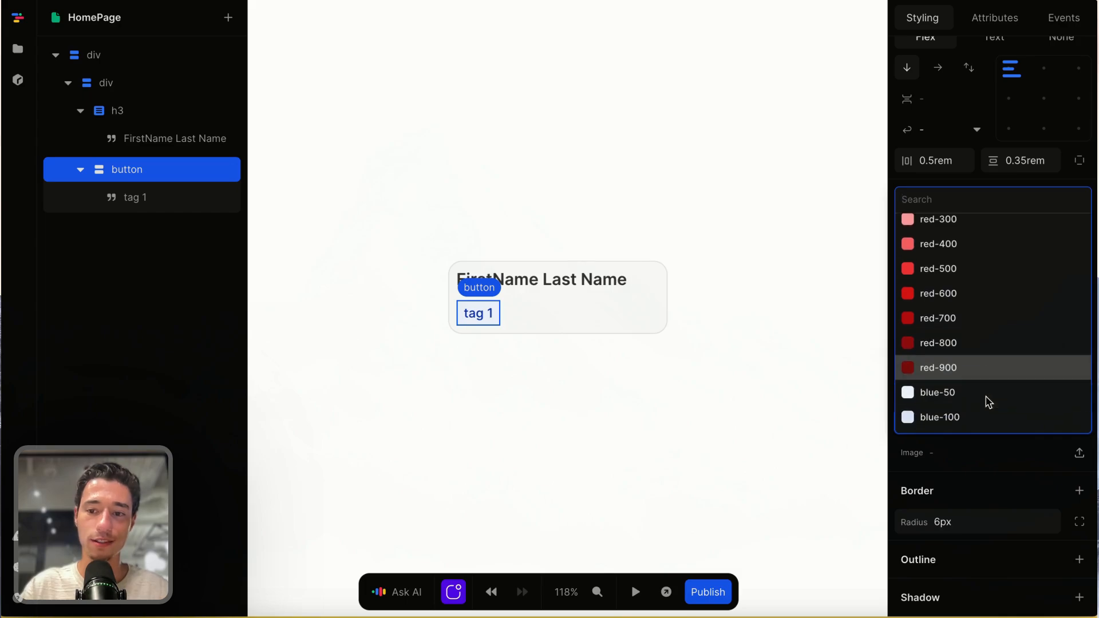
pyautogui.click(977, 400)
pyautogui.click(796, 421)
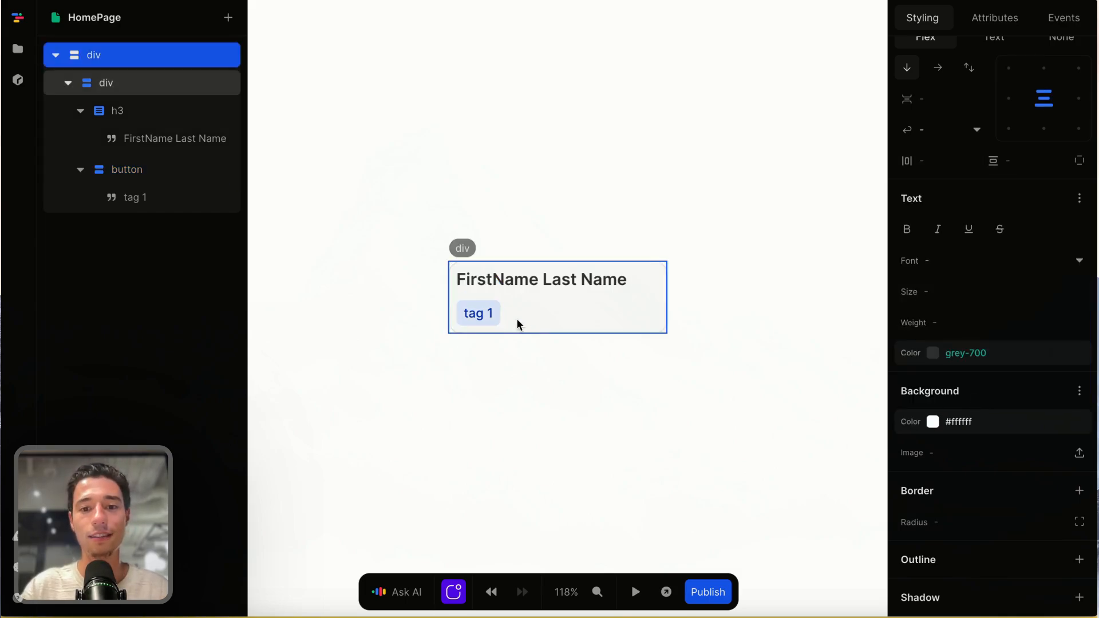
pyautogui.click(497, 313)
pyautogui.click(651, 391)
# - Set the gap between the heading and the tag button inside the card container to 0.5rem
pyautogui.click(570, 293)
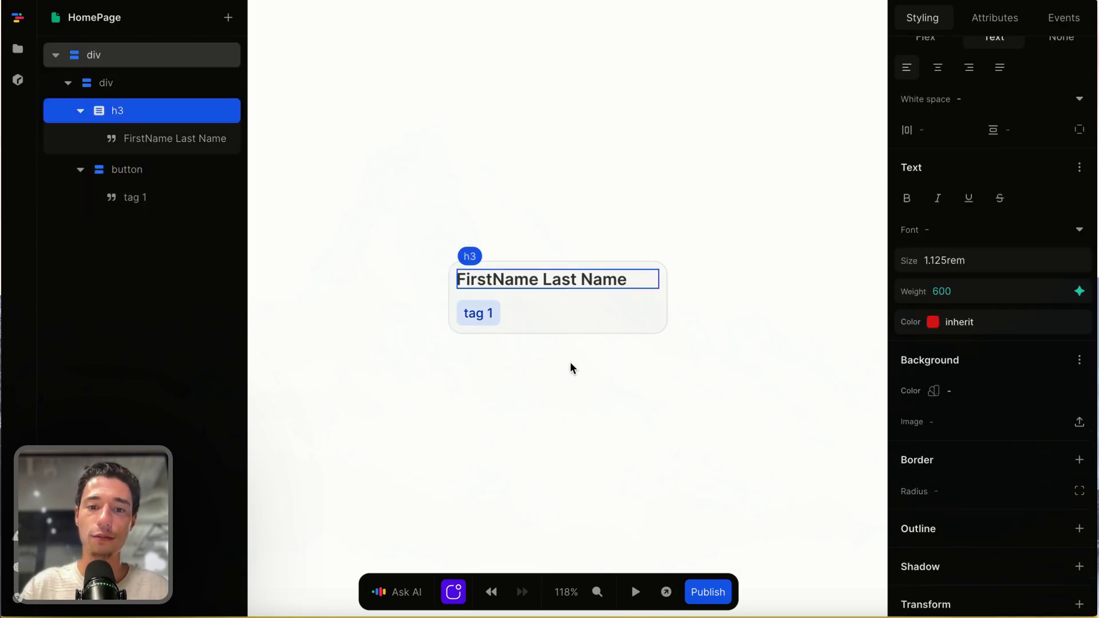
pyautogui.click(572, 368)
pyautogui.click(589, 331)
pyautogui.scroll(2, 963, 240)
pyautogui.click(930, 174)
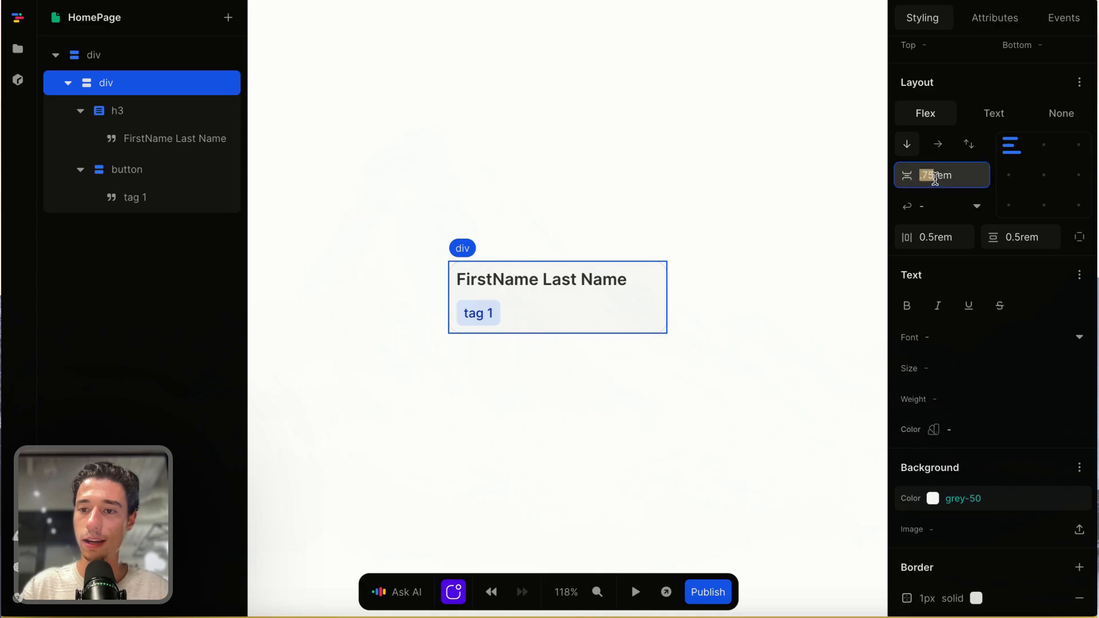
pyautogui.write('50.')
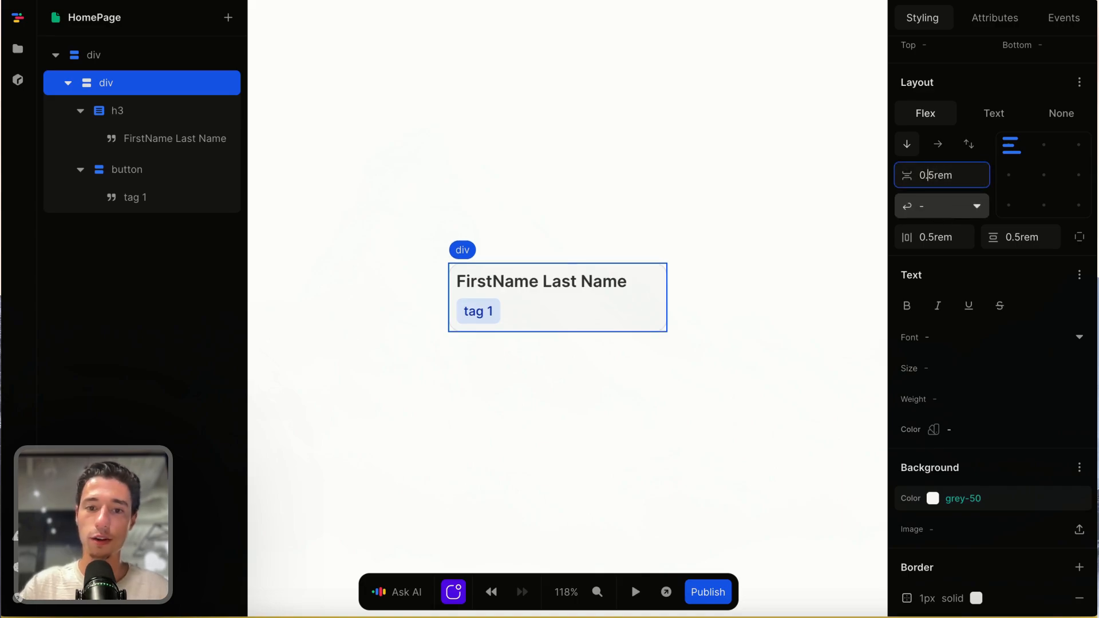
pyautogui.click(677, 407)
pyautogui.click(515, 286)
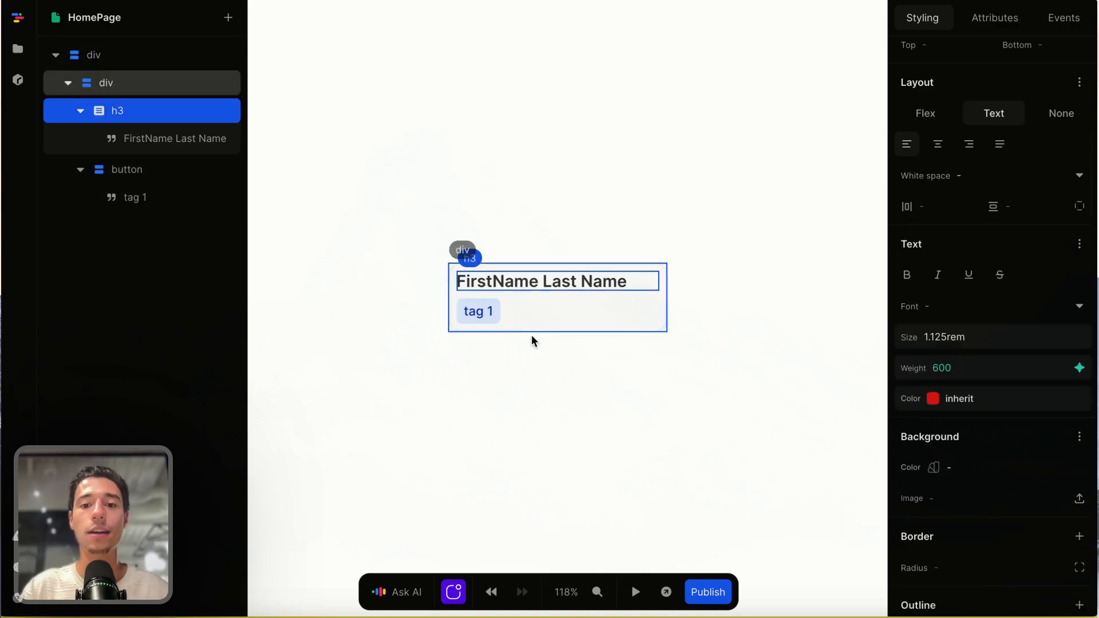
pyautogui.click(532, 341)
pyautogui.click(497, 311)
pyautogui.click(547, 319)
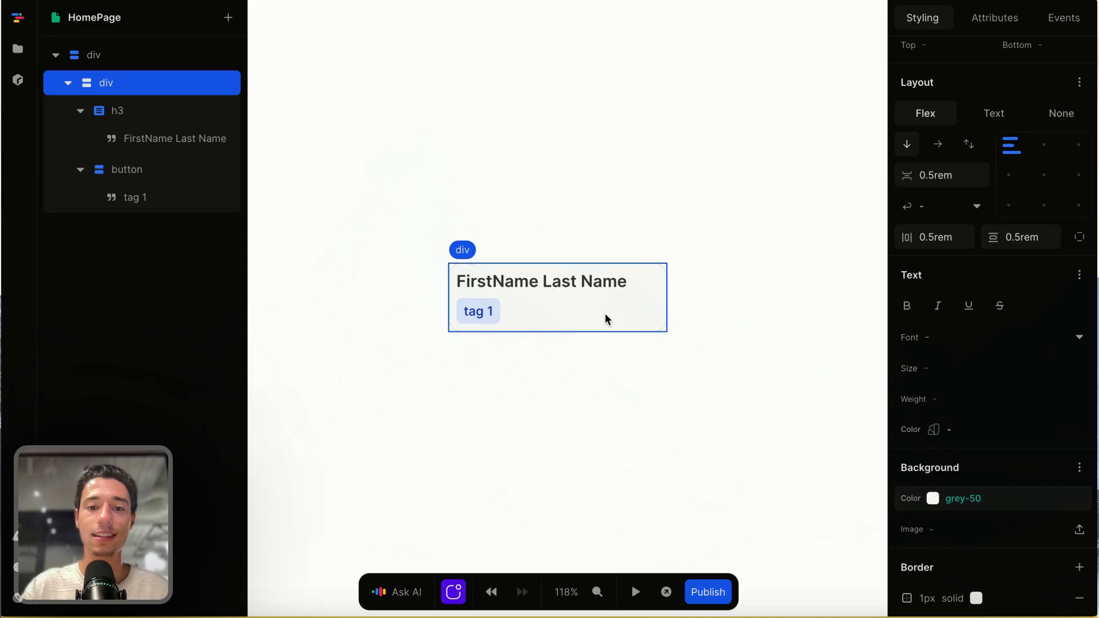
pyautogui.click(496, 313)
pyautogui.click(560, 370)
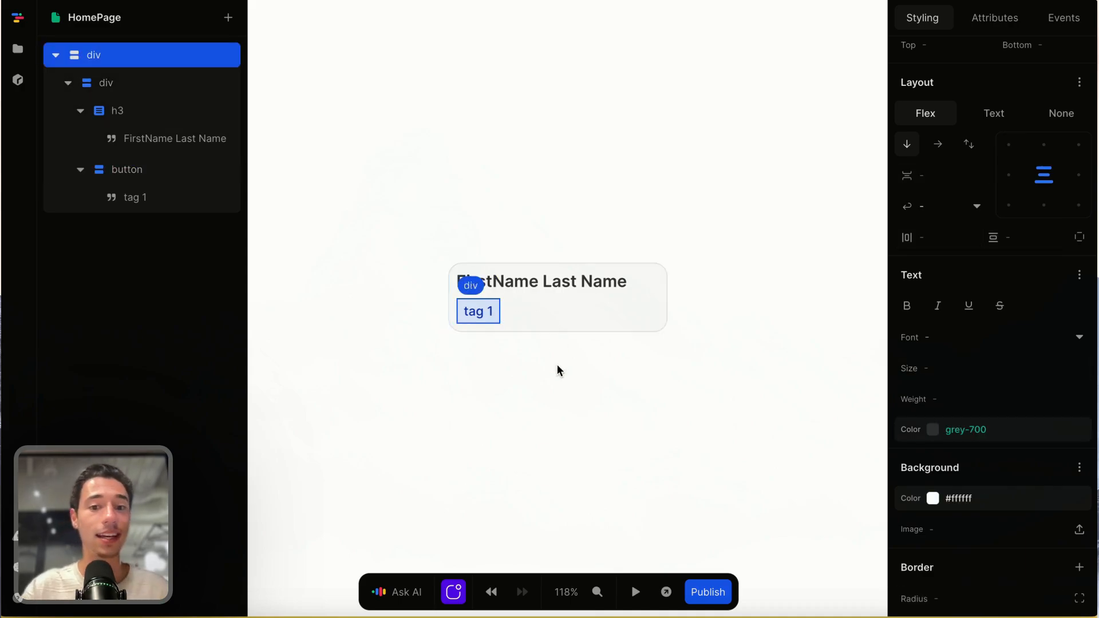
pyautogui.scroll(-5, 528, 348)
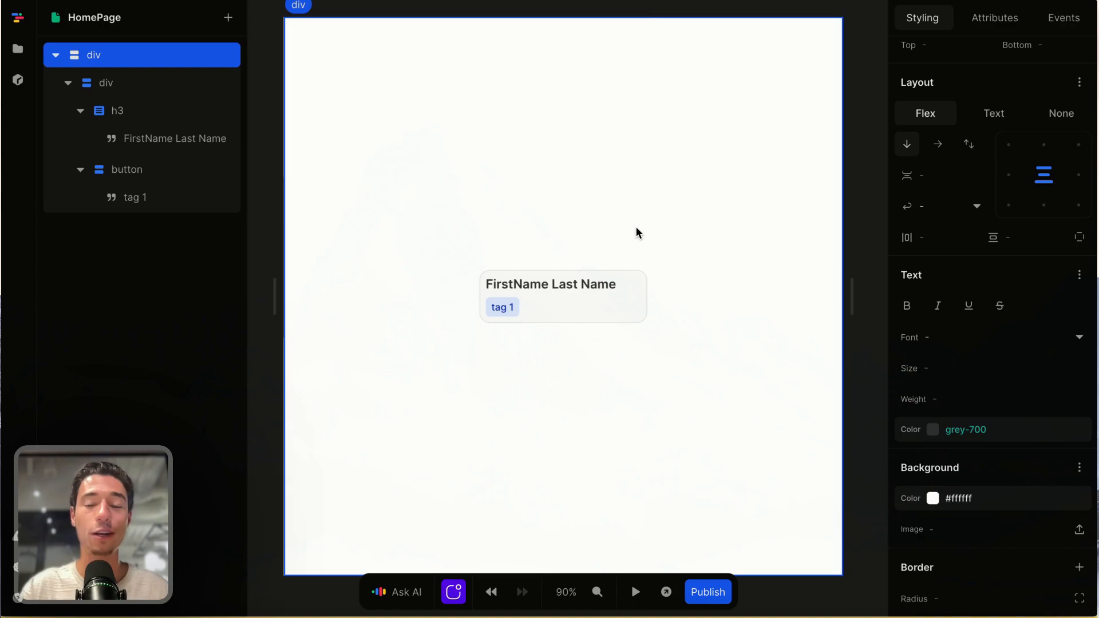
pyautogui.hscroll(1, 636, 229)
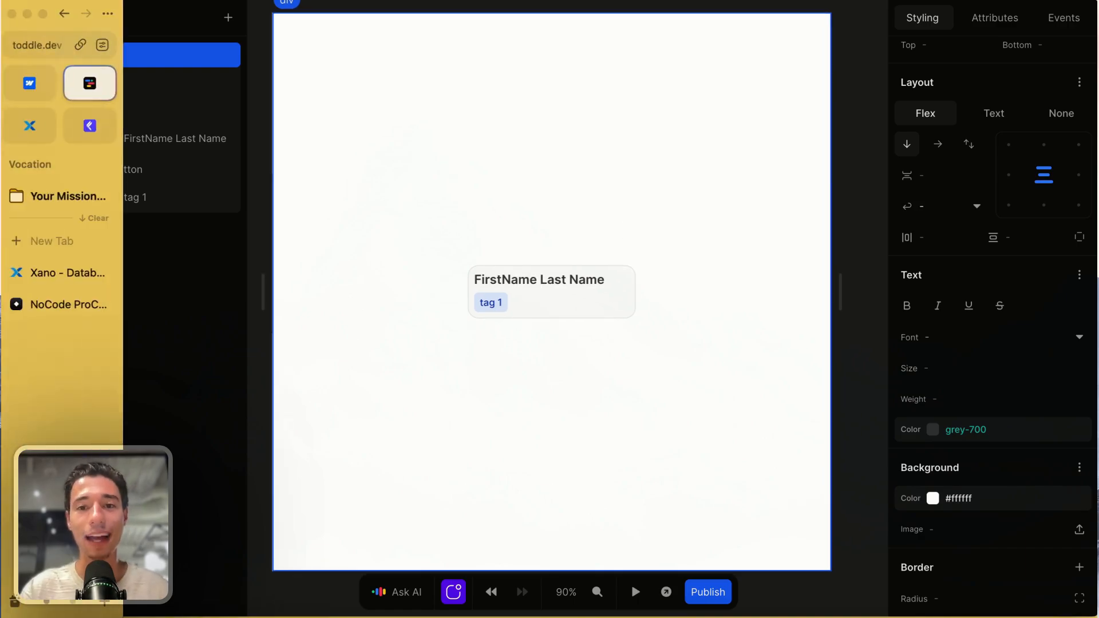
# - Switch to the Xano database and examine the name and tags columns of the nested_lists table
pyautogui.click(57, 273)
pyautogui.click(527, 309)
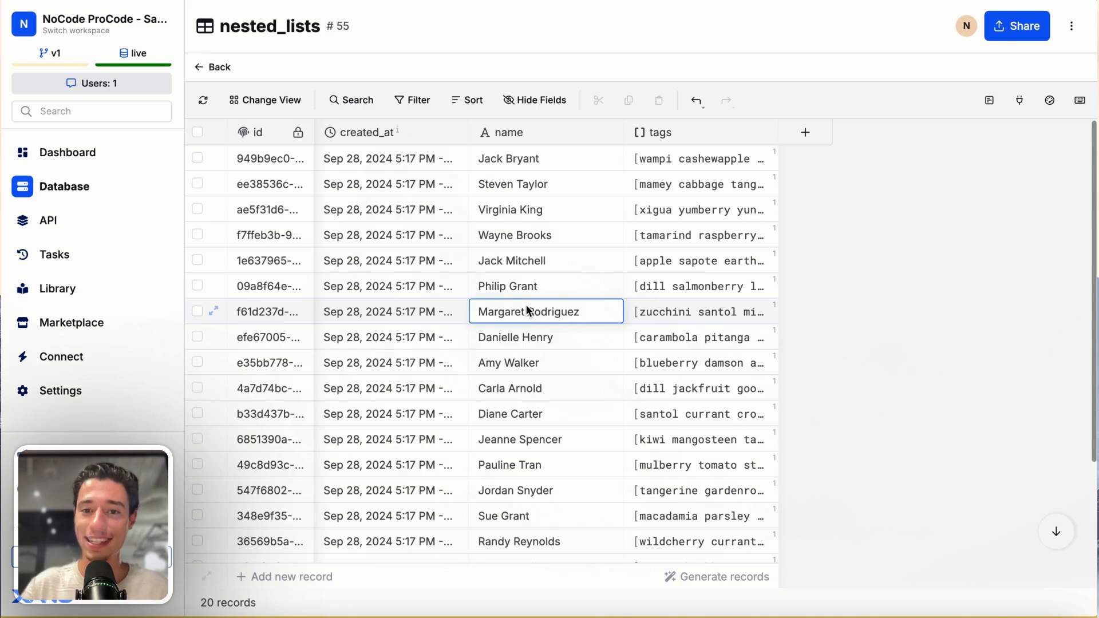
pyautogui.click(555, 372)
pyautogui.click(569, 268)
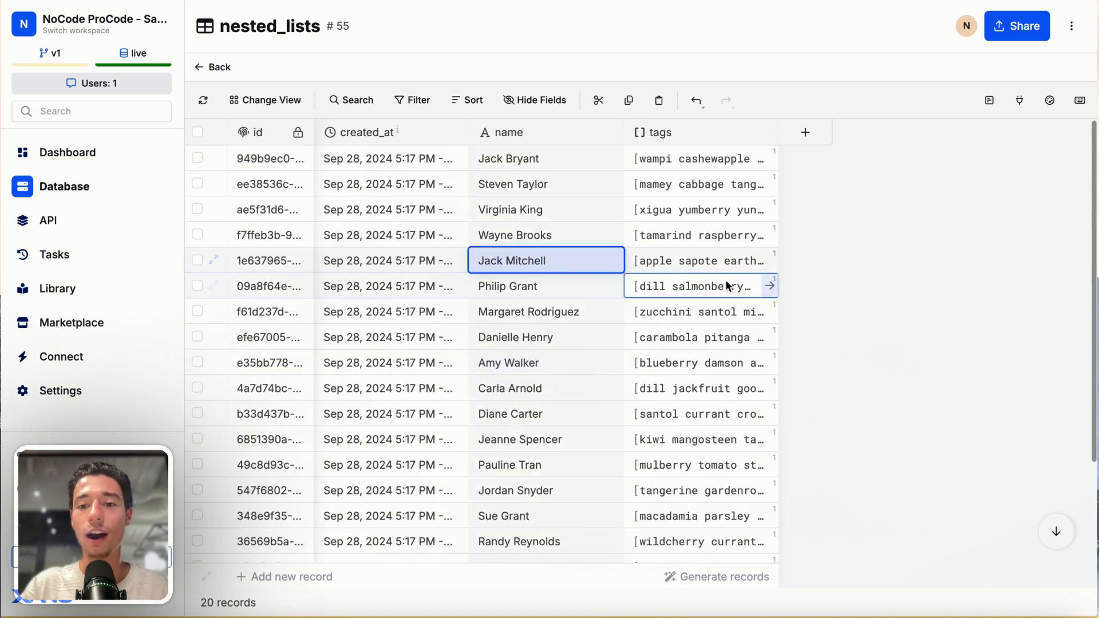
pyautogui.click(725, 283)
pyautogui.click(539, 158)
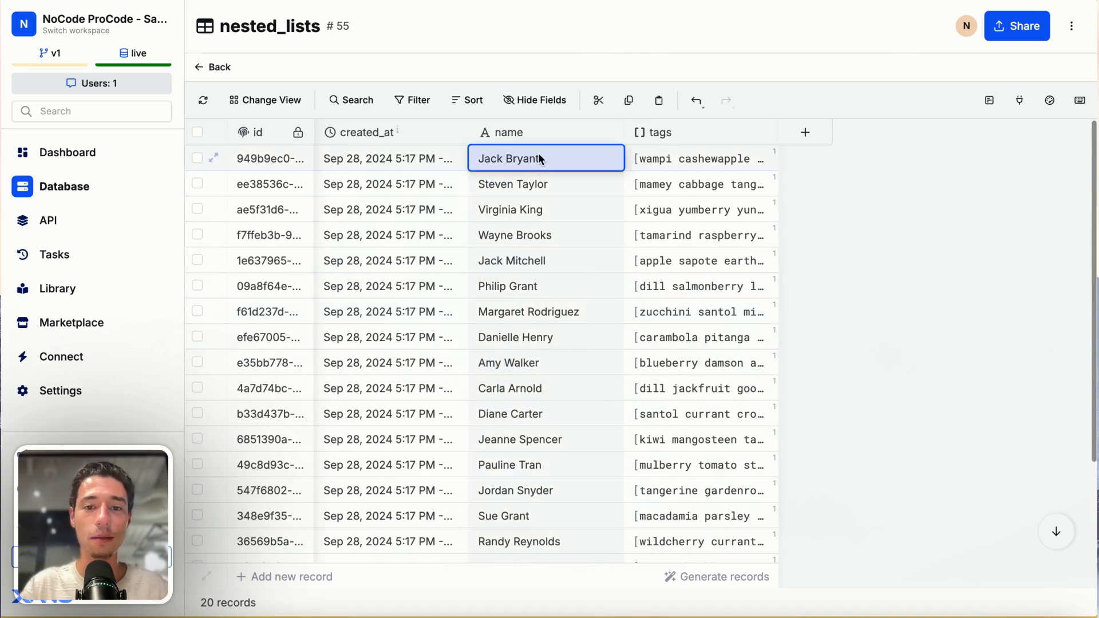
pyautogui.click(533, 184)
pyautogui.click(531, 210)
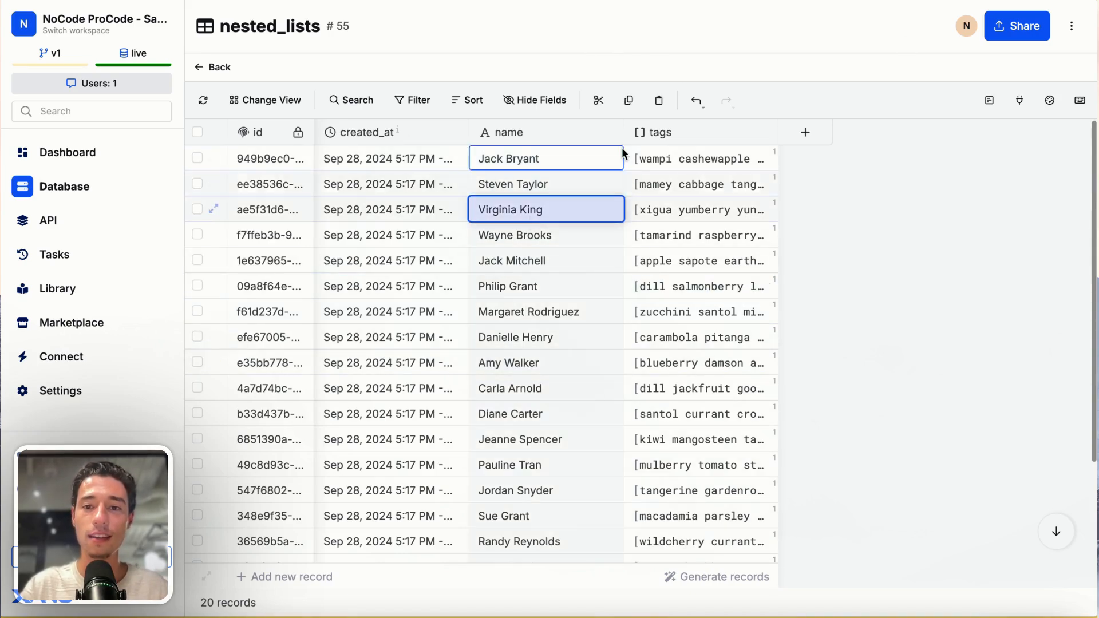
# - Open the tags list of the first nested_lists record, examine its entry, and return to the table
pyautogui.doubleClick(657, 160)
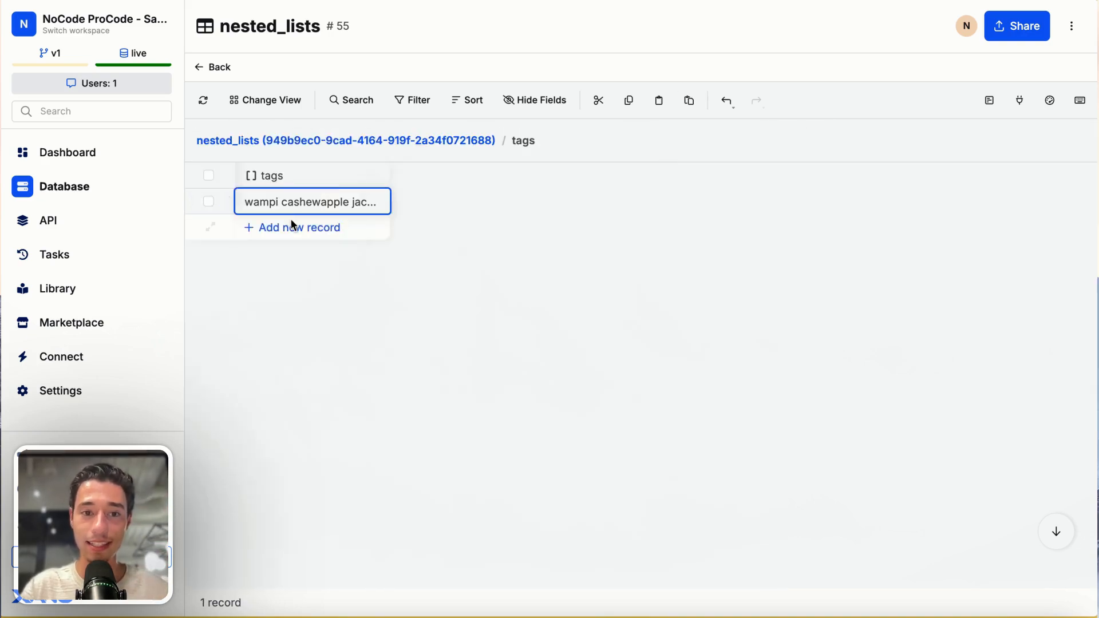
pyautogui.click(316, 201)
pyautogui.click(437, 229)
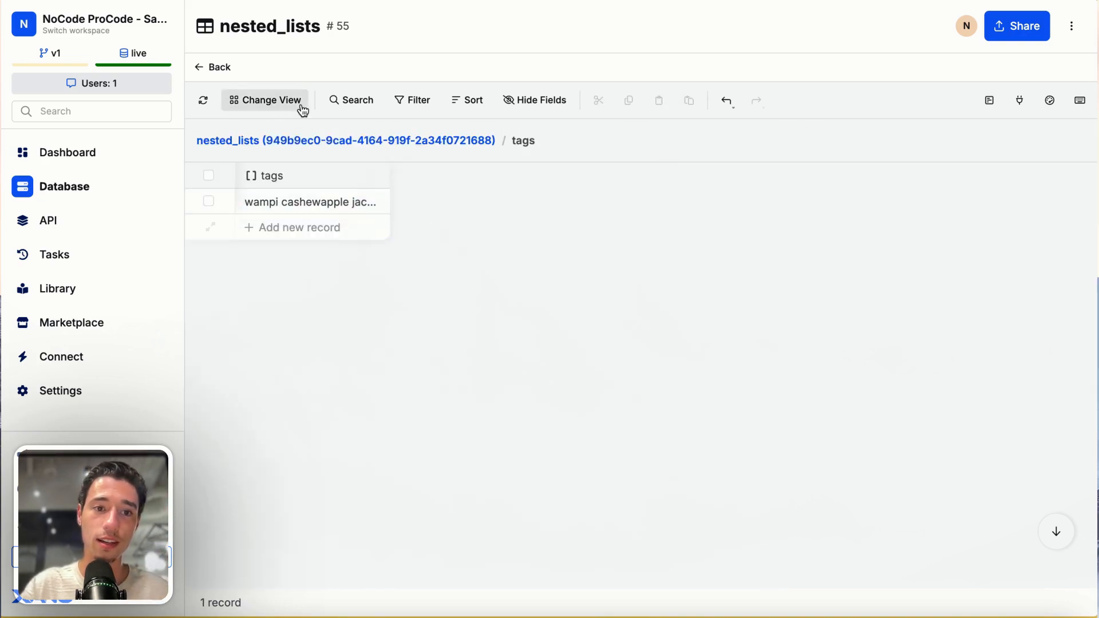
pyautogui.click(202, 66)
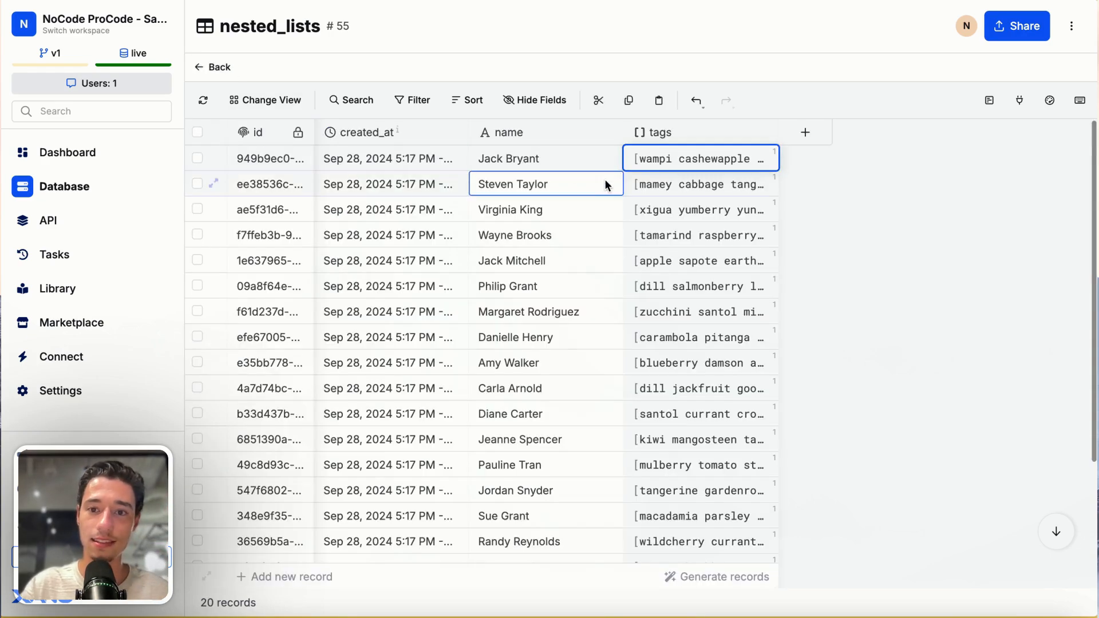
# - Add an empty entry to the first record's tags list, delete that entry, and return to the table
pyautogui.doubleClick(677, 156)
pyautogui.click(379, 227)
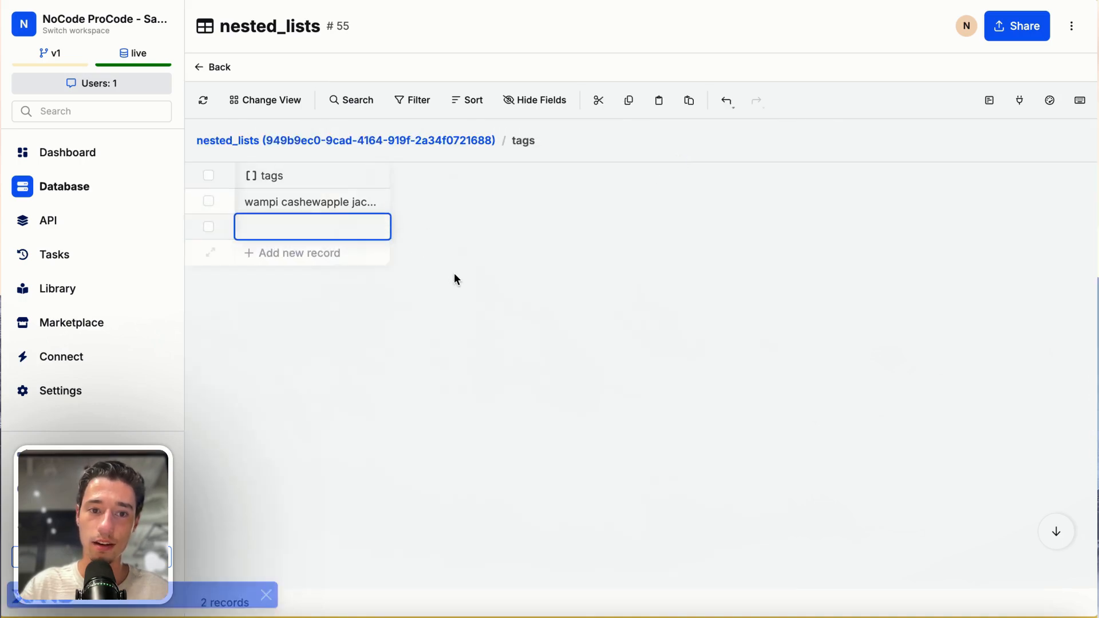
pyautogui.click(209, 227)
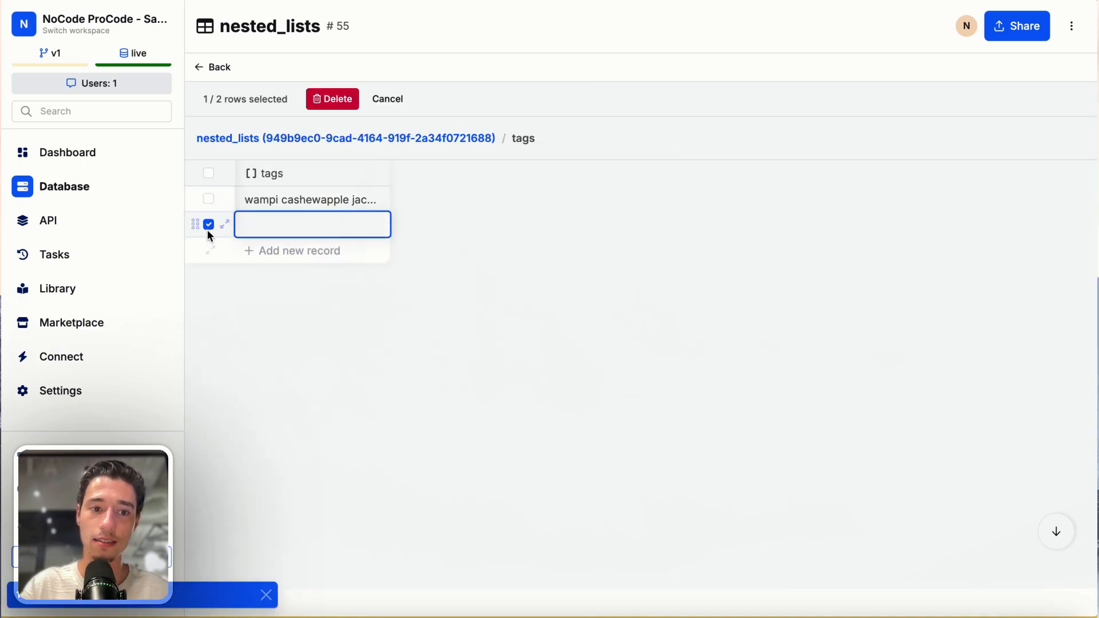
pyautogui.click(330, 101)
pyautogui.click(696, 140)
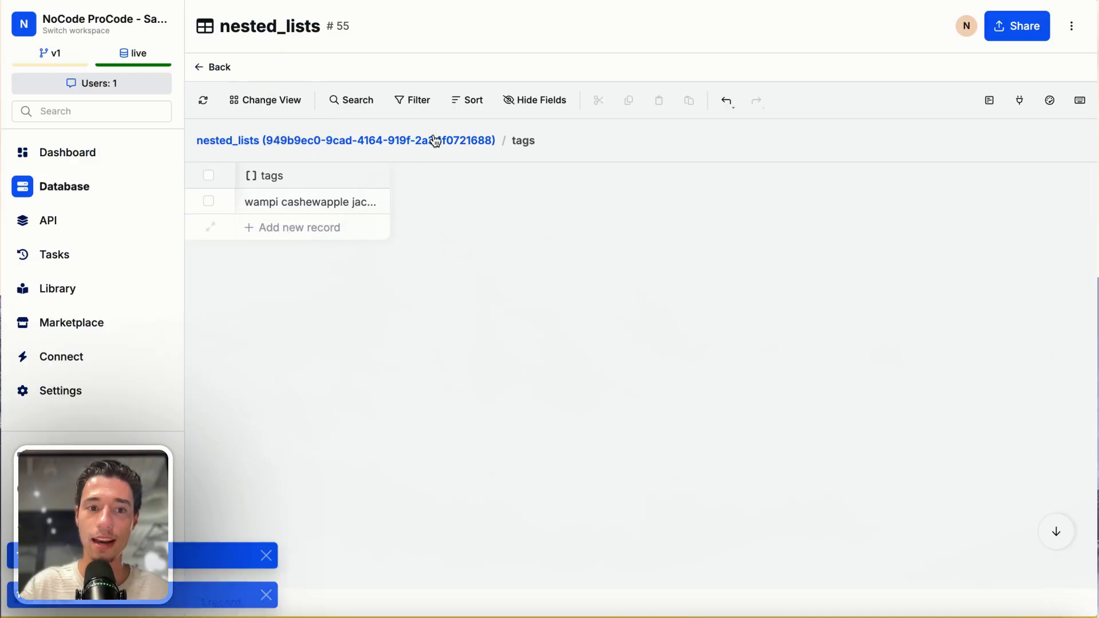
pyautogui.click(224, 68)
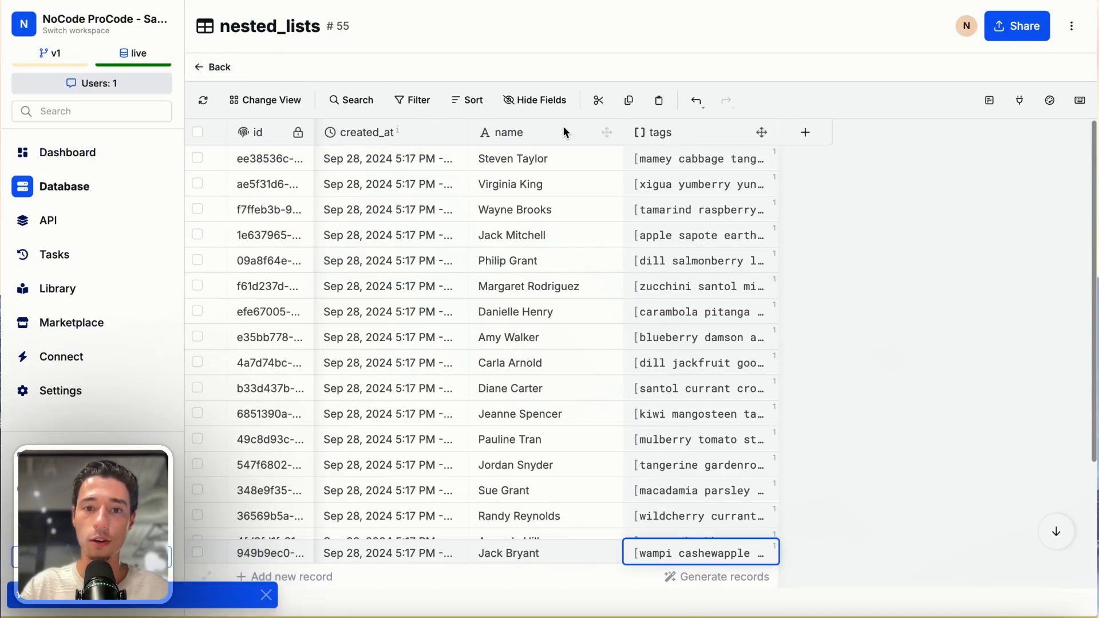
# - Delete all records from the nested_lists table
pyautogui.click(196, 133)
pyautogui.click(347, 98)
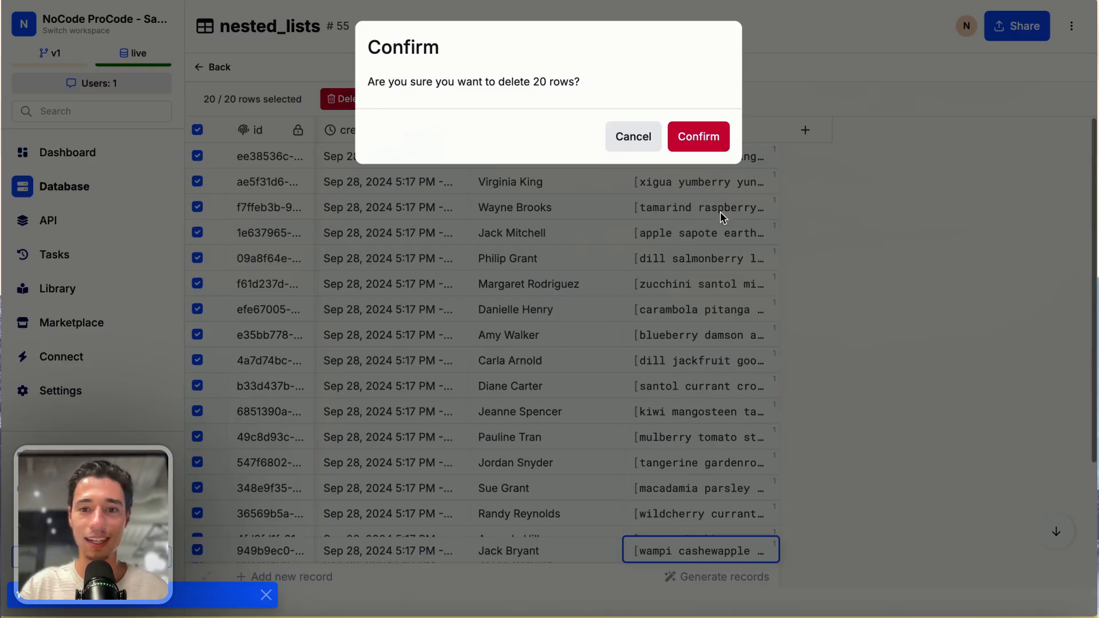
pyautogui.click(696, 137)
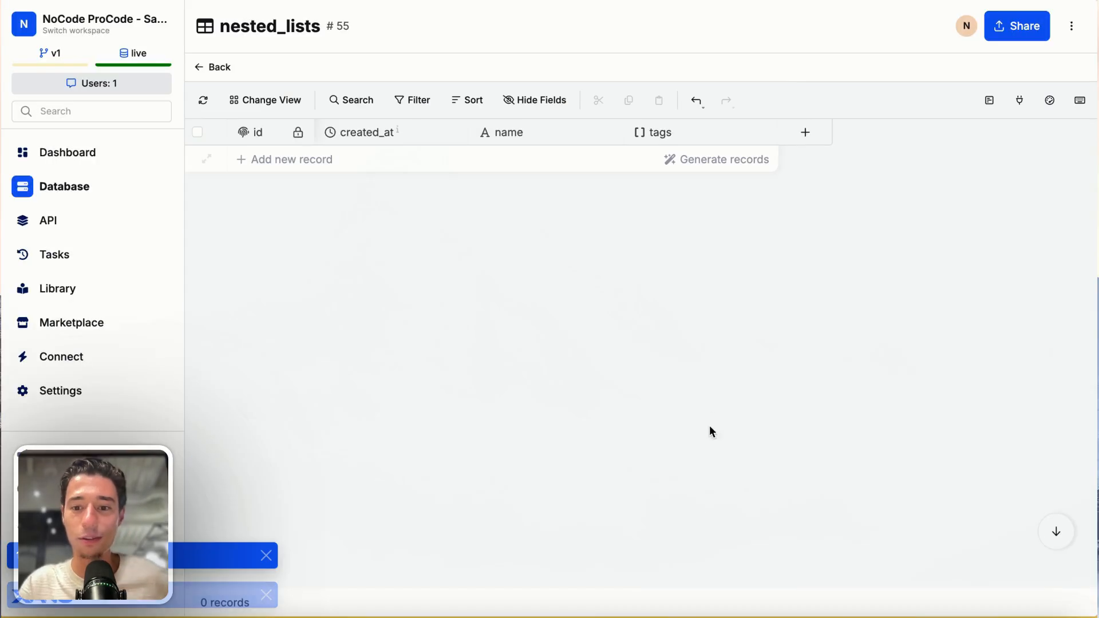
pyautogui.click(694, 160)
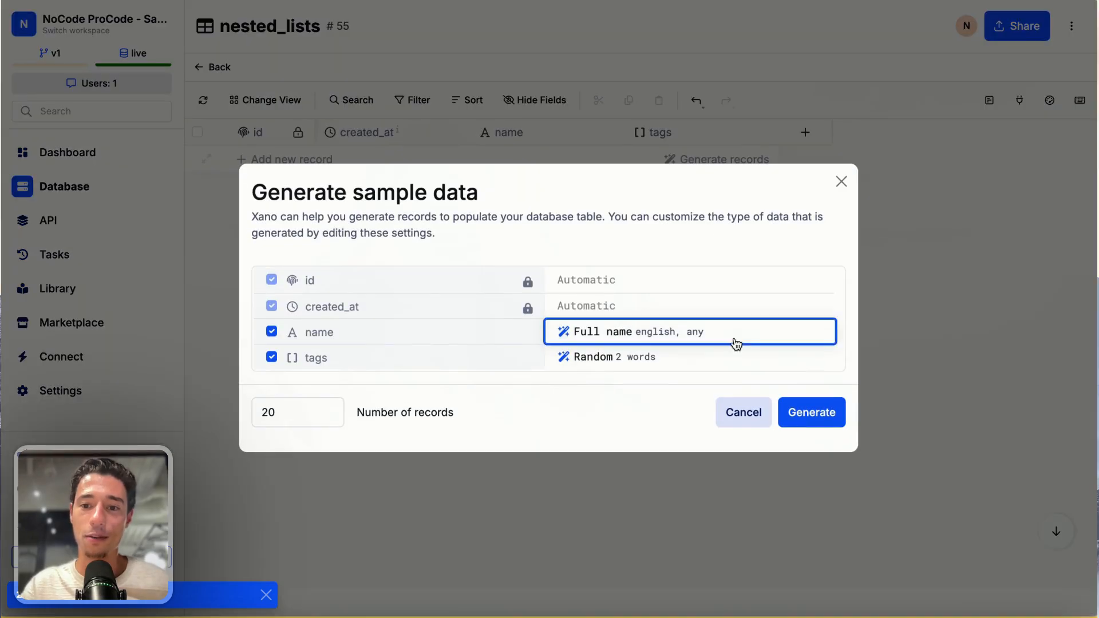
pyautogui.click(567, 361)
pyautogui.scroll(-10, 617, 513)
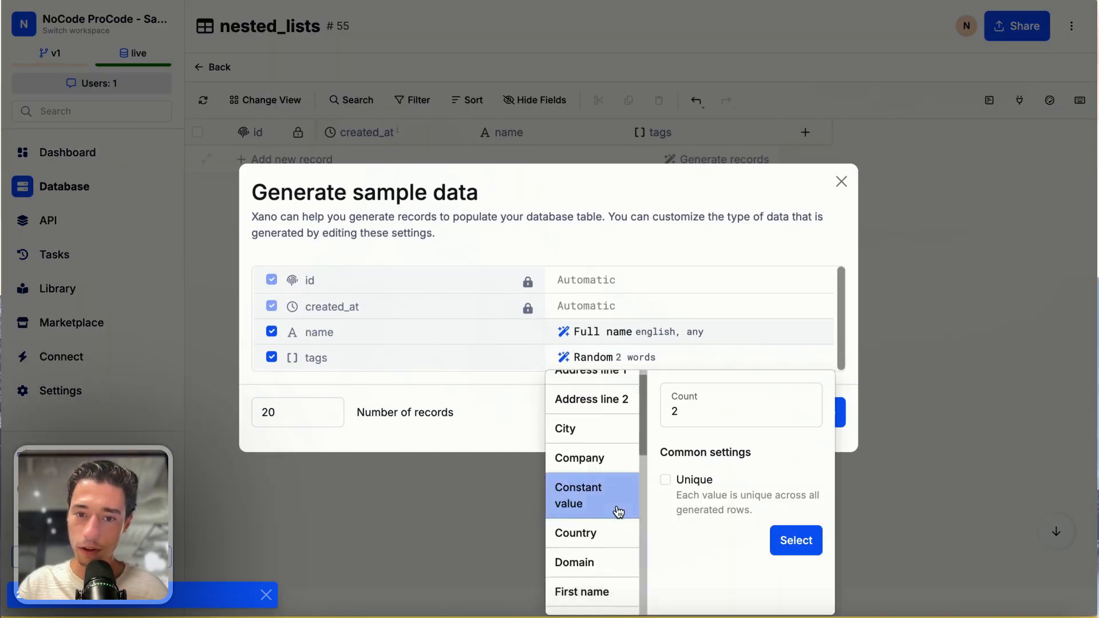
pyautogui.click(521, 404)
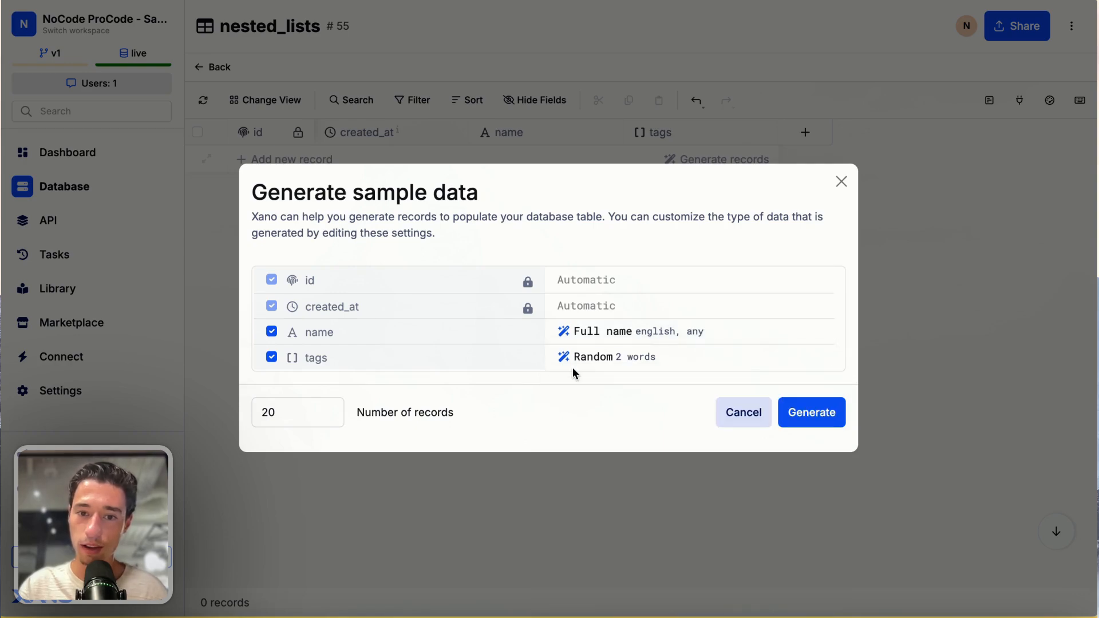
pyautogui.click(601, 359)
pyautogui.scroll(-8, 615, 434)
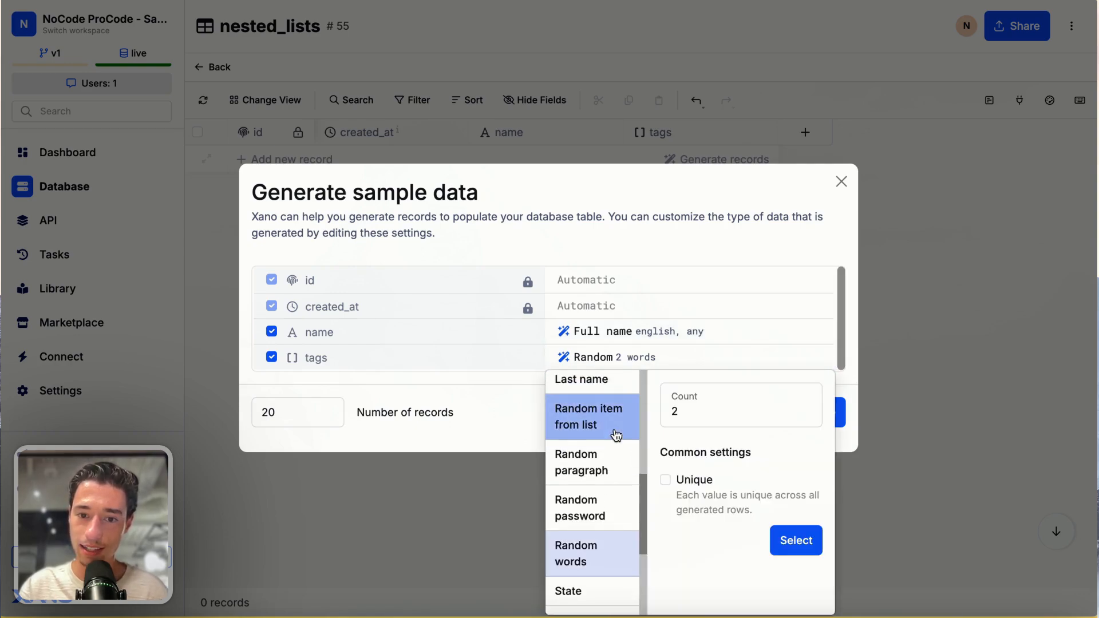
pyautogui.scroll(3, 612, 514)
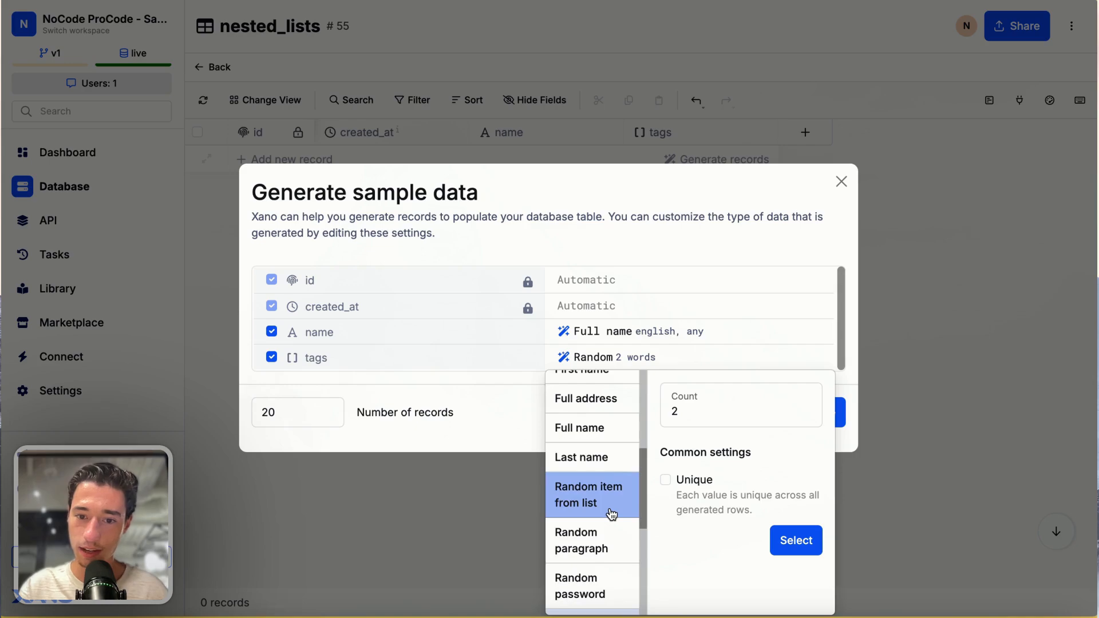
pyautogui.scroll(5, 611, 514)
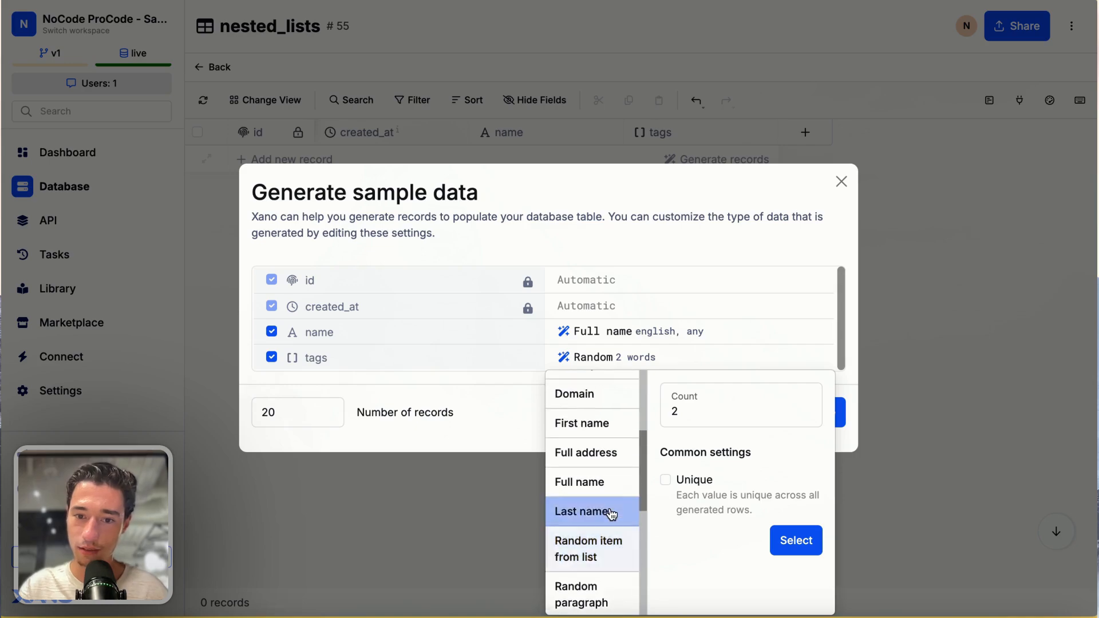
pyautogui.click(498, 439)
pyautogui.click(729, 418)
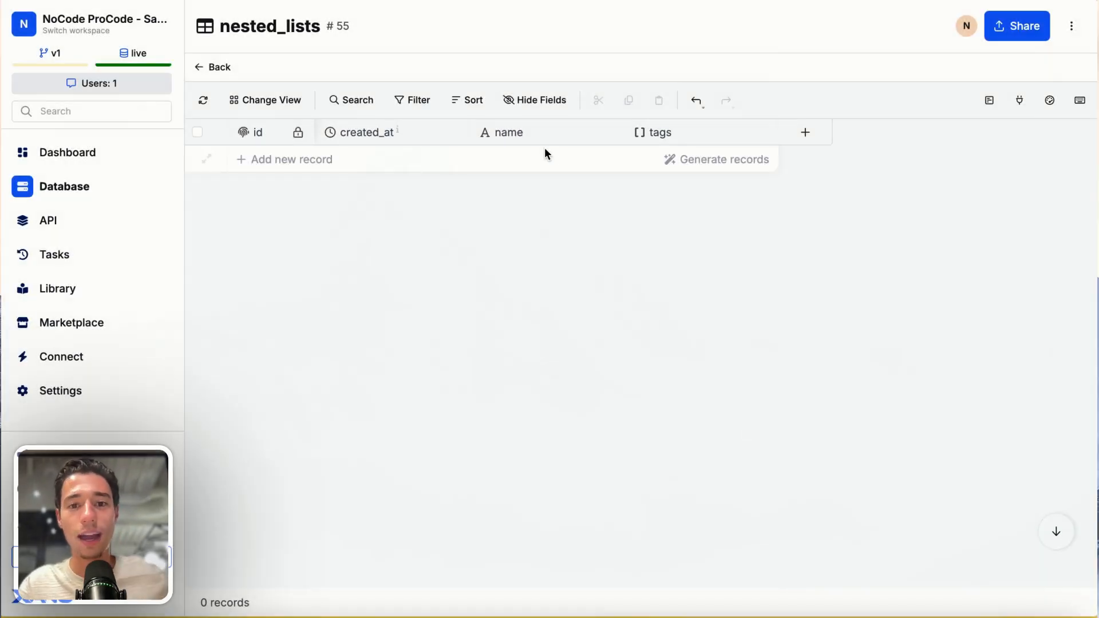
# - Add a first record to the nested_lists table and enter the person's first name in its name column
pyautogui.click(286, 163)
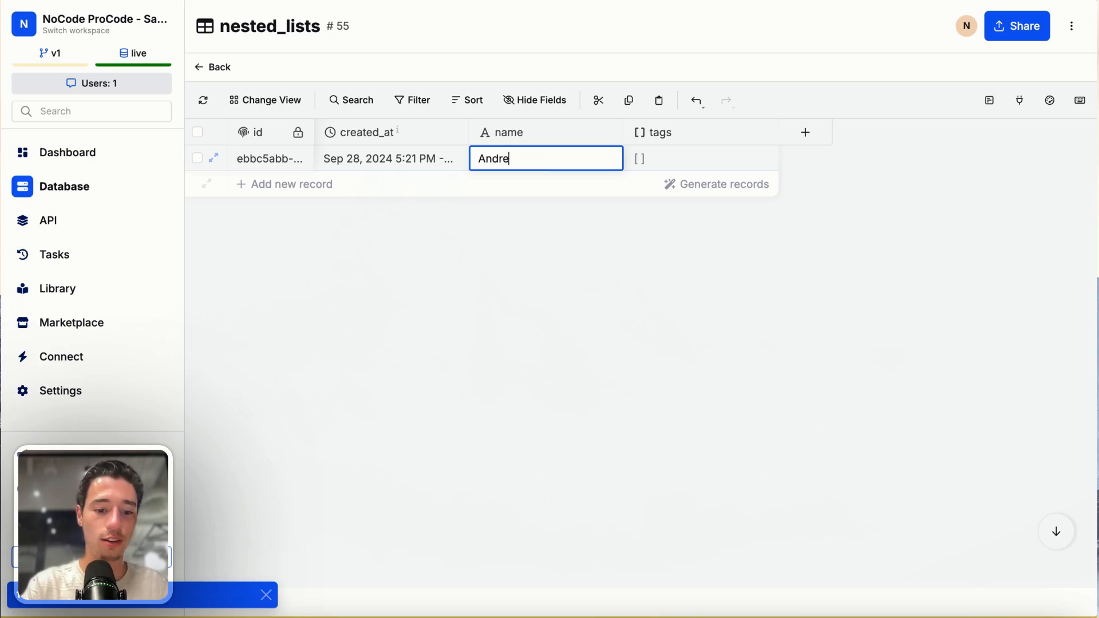
pyautogui.press('BackSpace')
pyautogui.press('BackSpace')
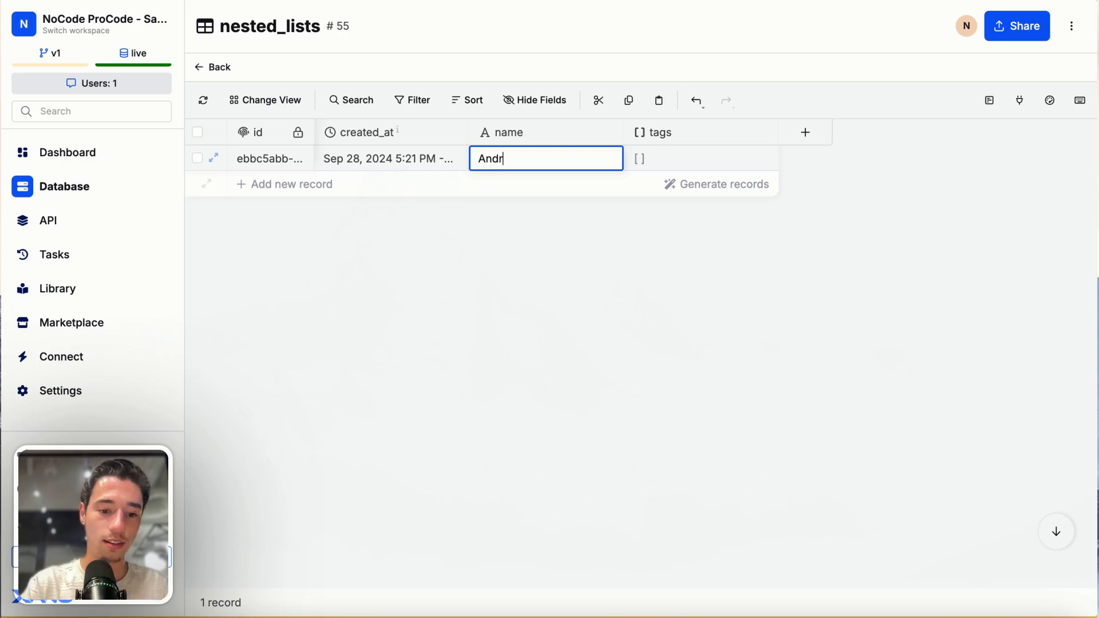
# - Fill the first record's tags list with CEO, Pro Toddler and Denmark, and return to the nested_lists table
pyautogui.click(655, 160)
pyautogui.click(655, 160)
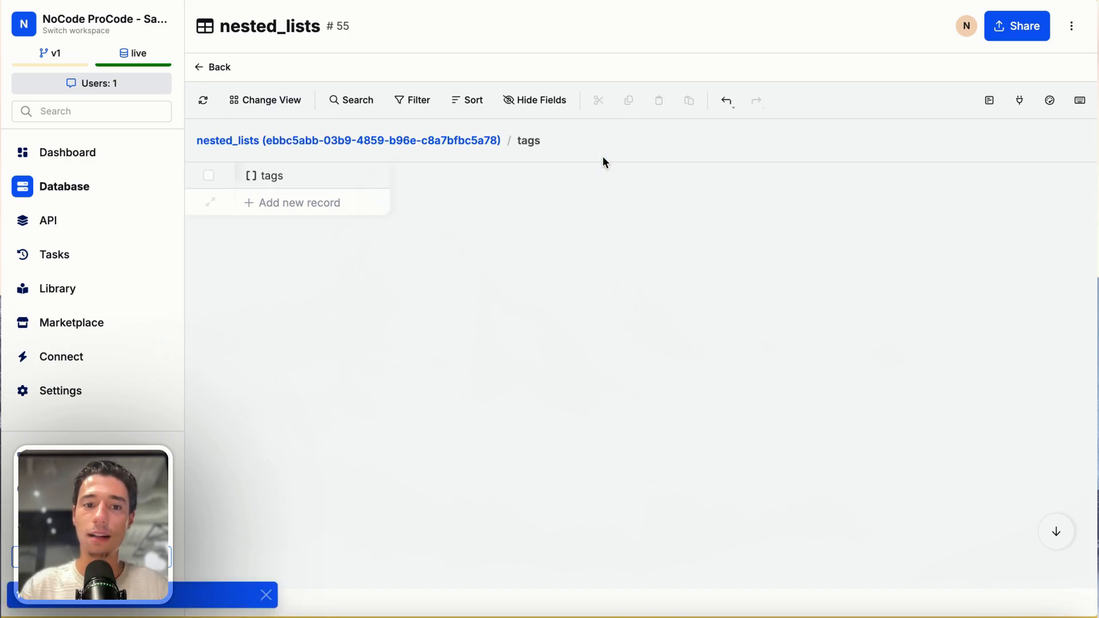
pyautogui.click(302, 202)
pyautogui.doubleClick(298, 206)
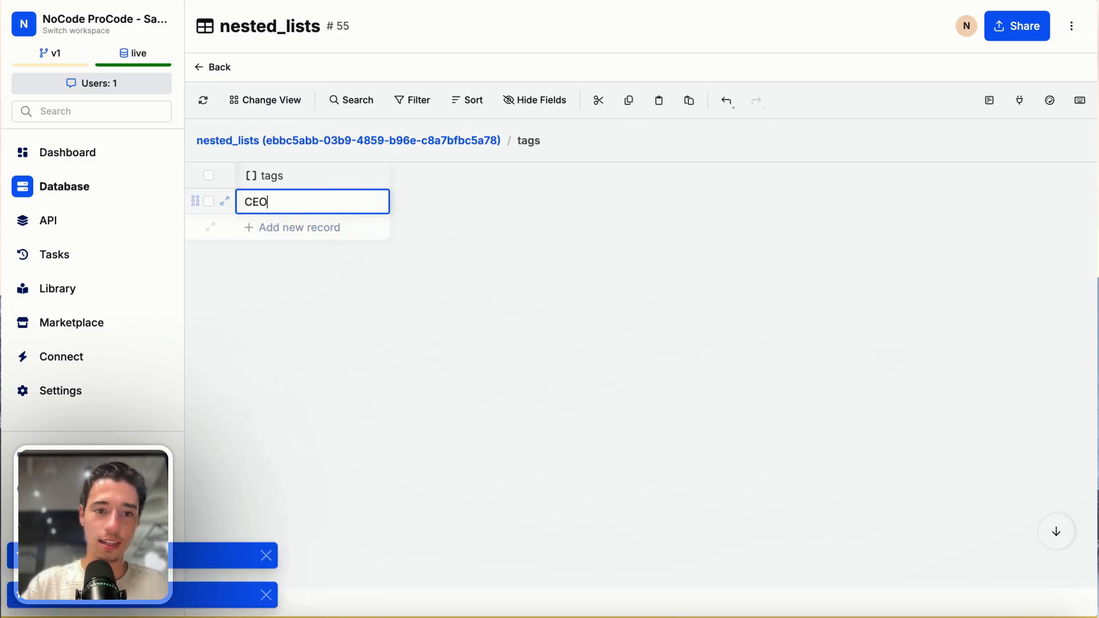
pyautogui.click(282, 235)
pyautogui.doubleClick(274, 229)
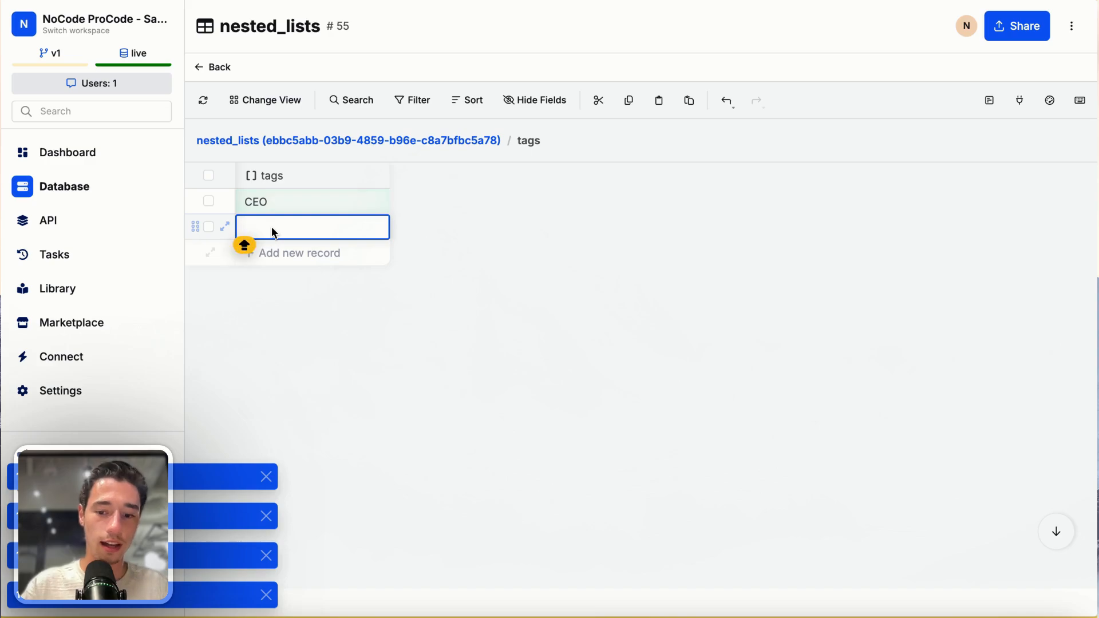
pyautogui.write('Pro Tod')
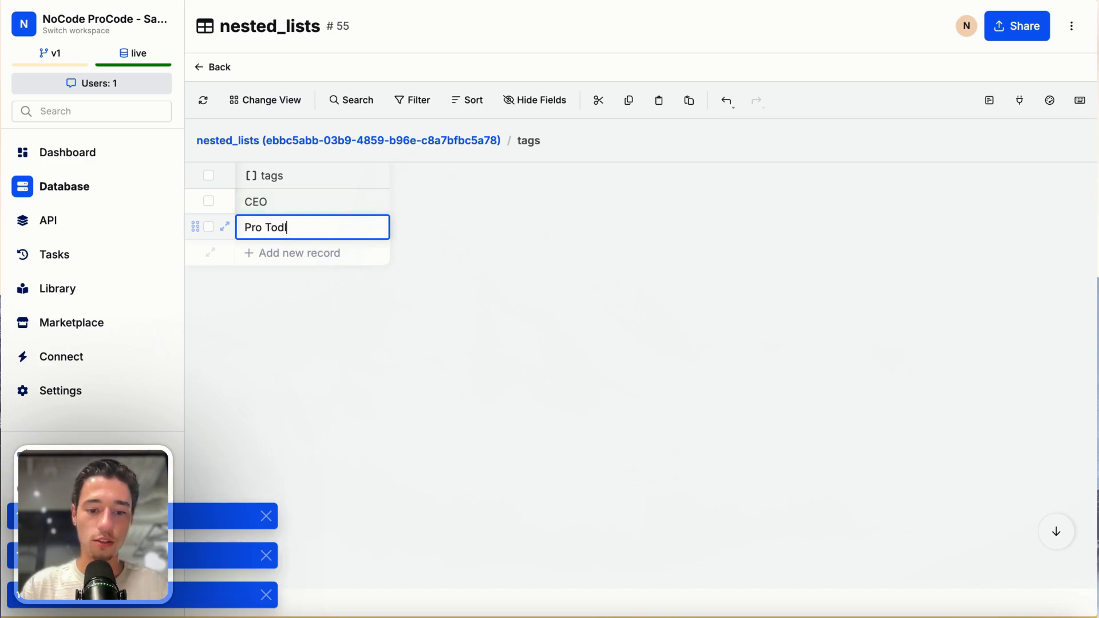
pyautogui.write('dler')
pyautogui.click(251, 252)
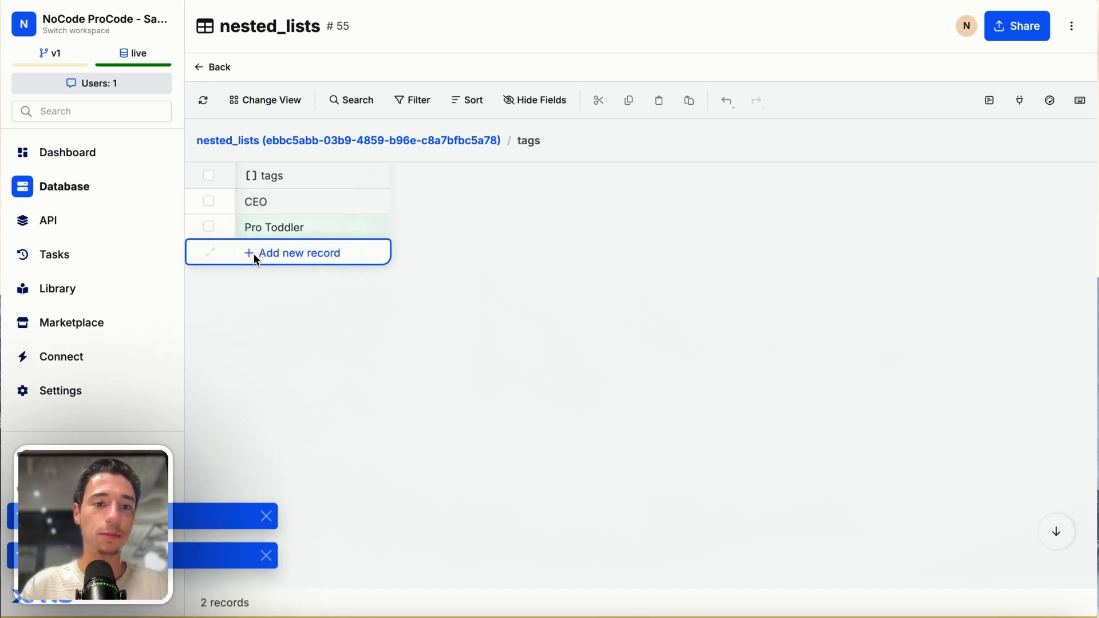
pyautogui.write('Denmark')
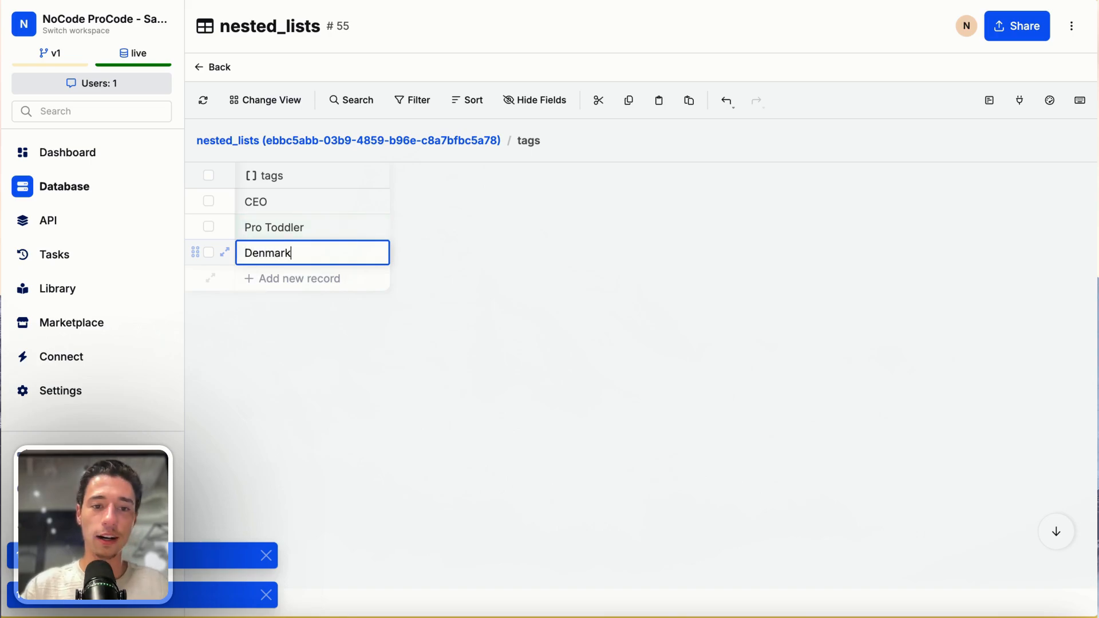
pyautogui.click(321, 299)
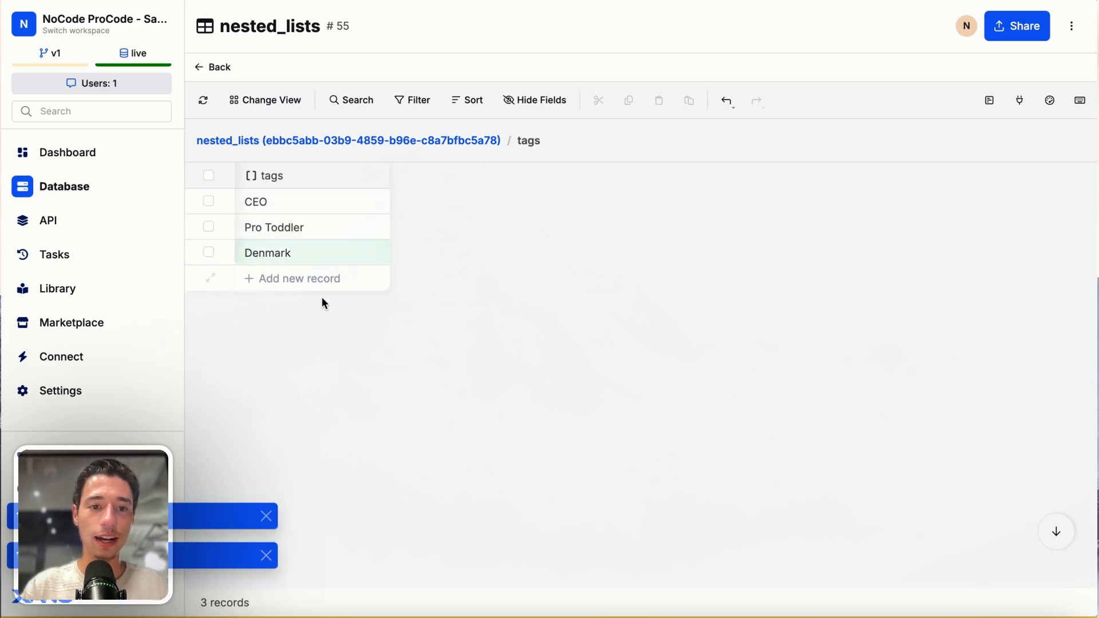
pyautogui.click(215, 68)
# - Add a second record to the nested_lists table and enter the second person's first name
pyautogui.click(343, 184)
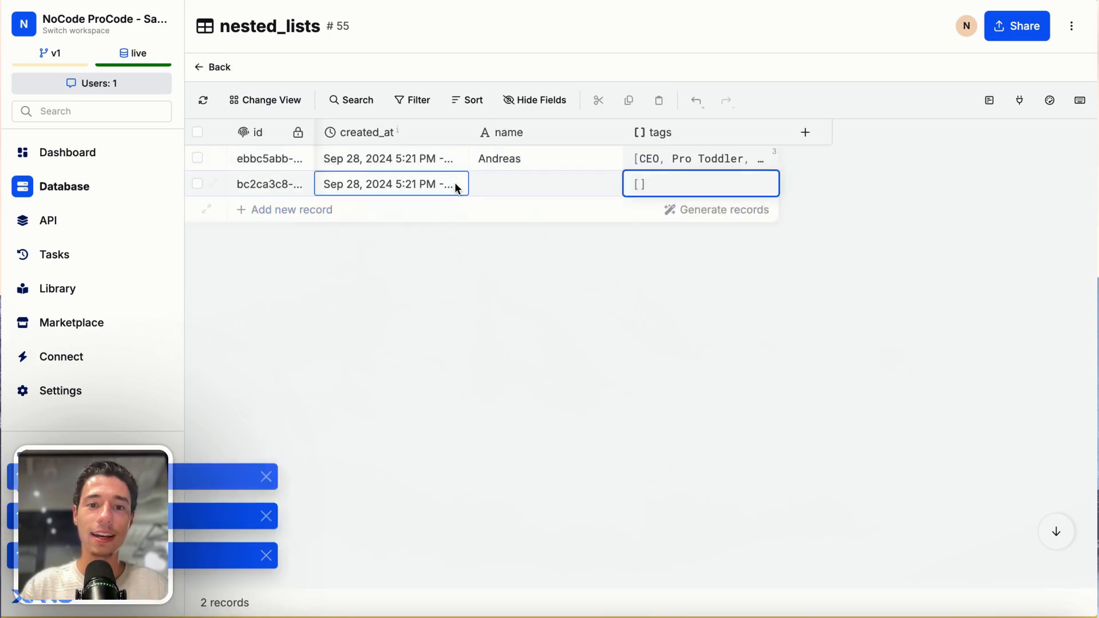
pyautogui.click(515, 186)
pyautogui.click(515, 187)
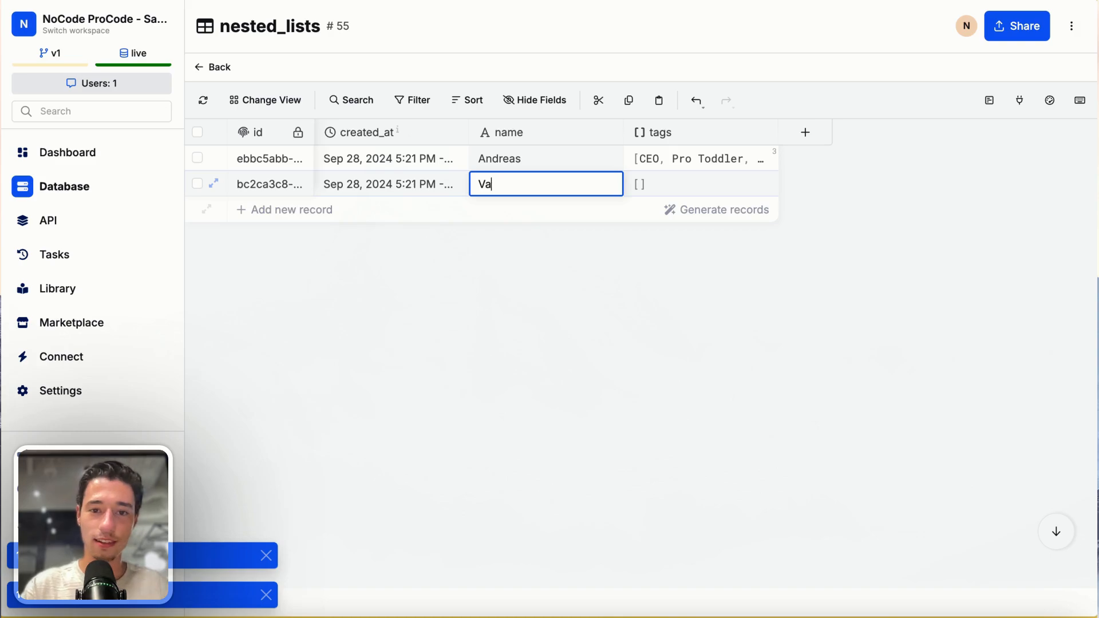
pyautogui.write('Vakis')
pyautogui.press('Return')
# - Open the second record's tags list and add the entries Funny and Marketing
pyautogui.click(650, 181)
pyautogui.click(650, 182)
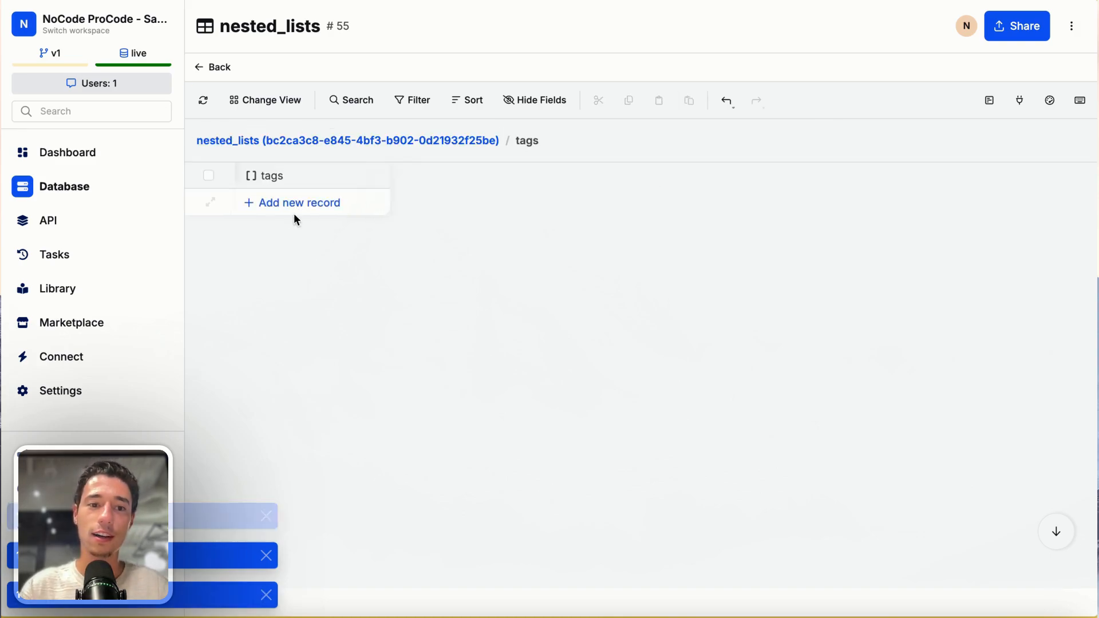
pyautogui.click(278, 203)
pyautogui.click(286, 200)
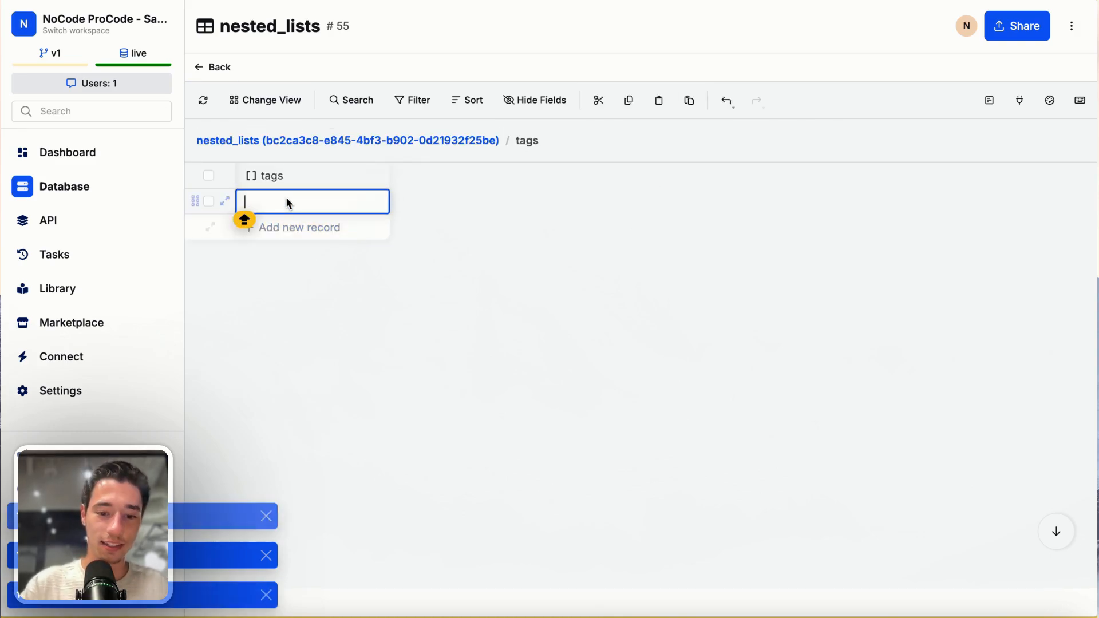
pyautogui.write('Funny')
pyautogui.click(287, 228)
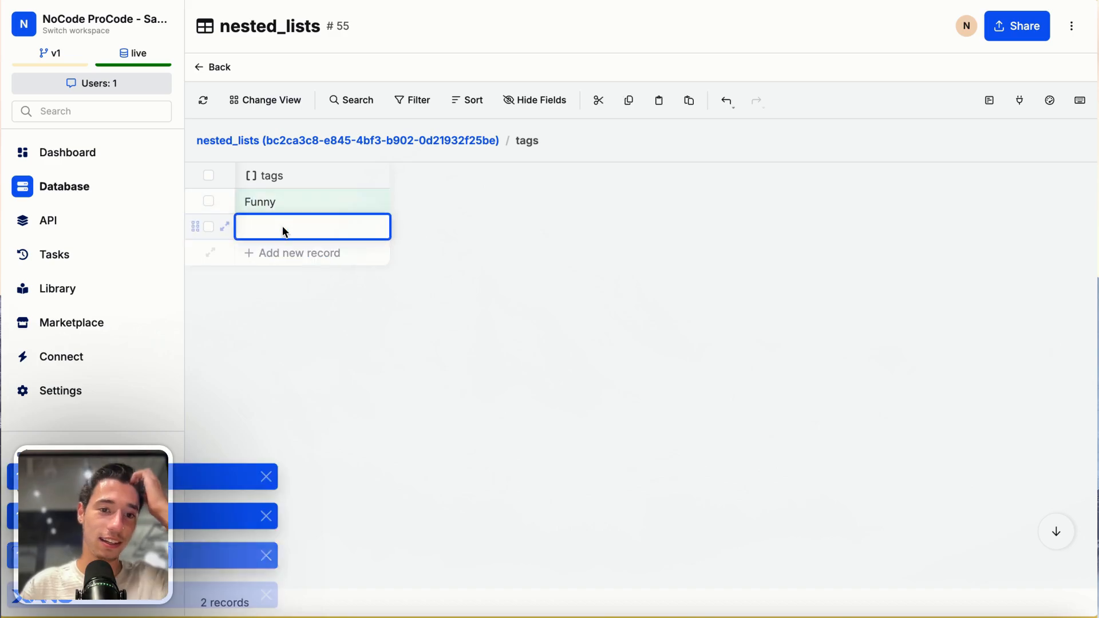
pyautogui.click(285, 231)
pyautogui.write('Ma')
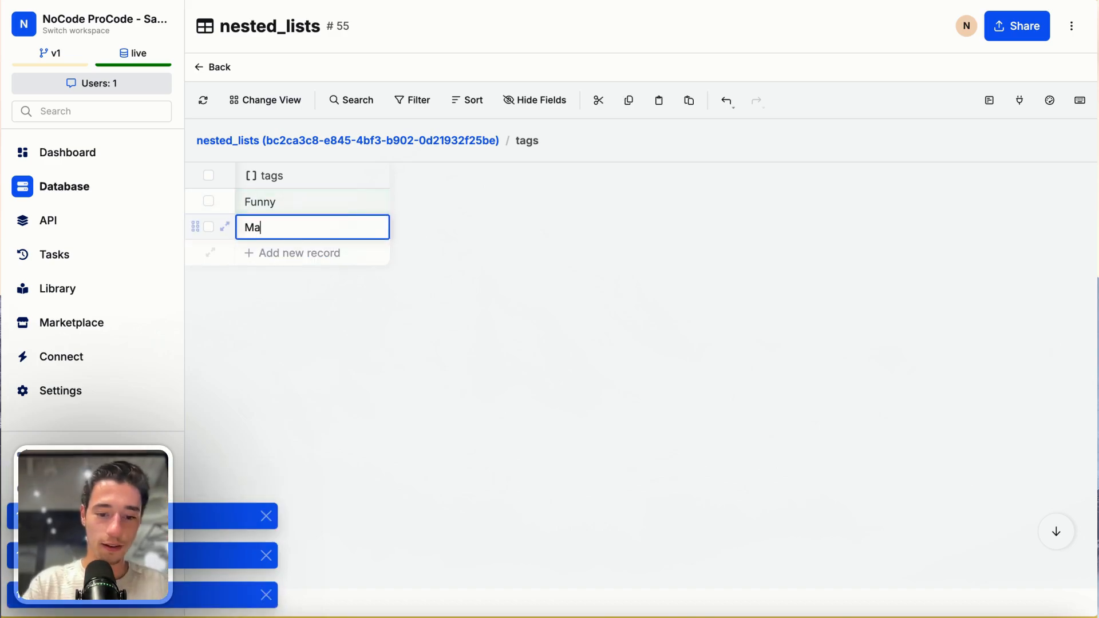
pyautogui.write('rketing')
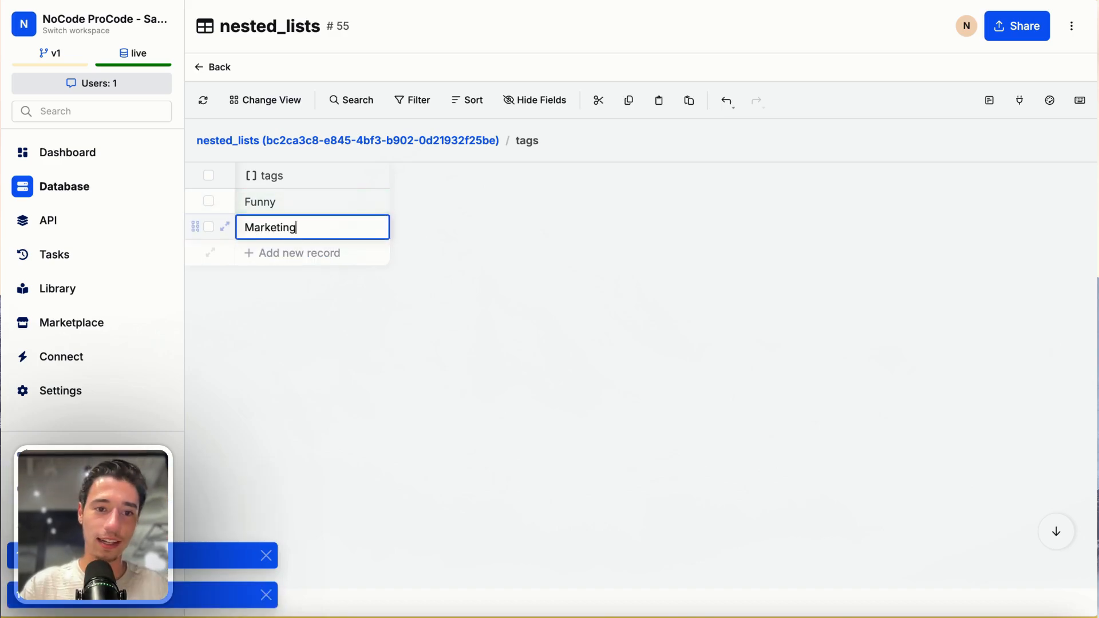
# - Add Toddle as the third tag of the second record and return to the nested_lists table
pyautogui.click(301, 251)
pyautogui.click(290, 251)
pyautogui.write('T')
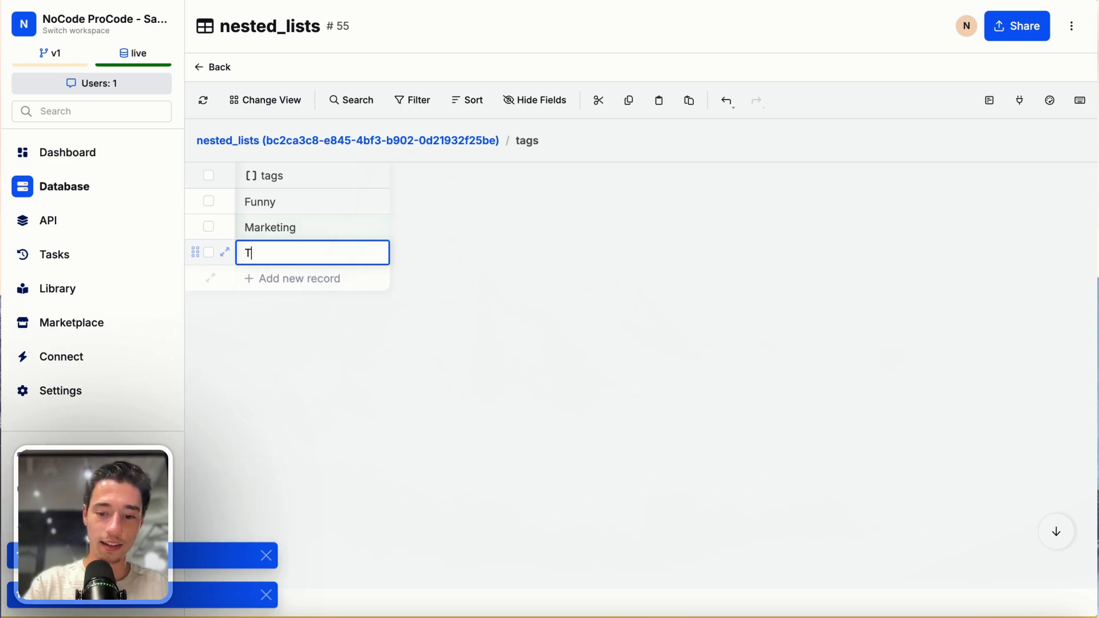
pyautogui.write('oddler')
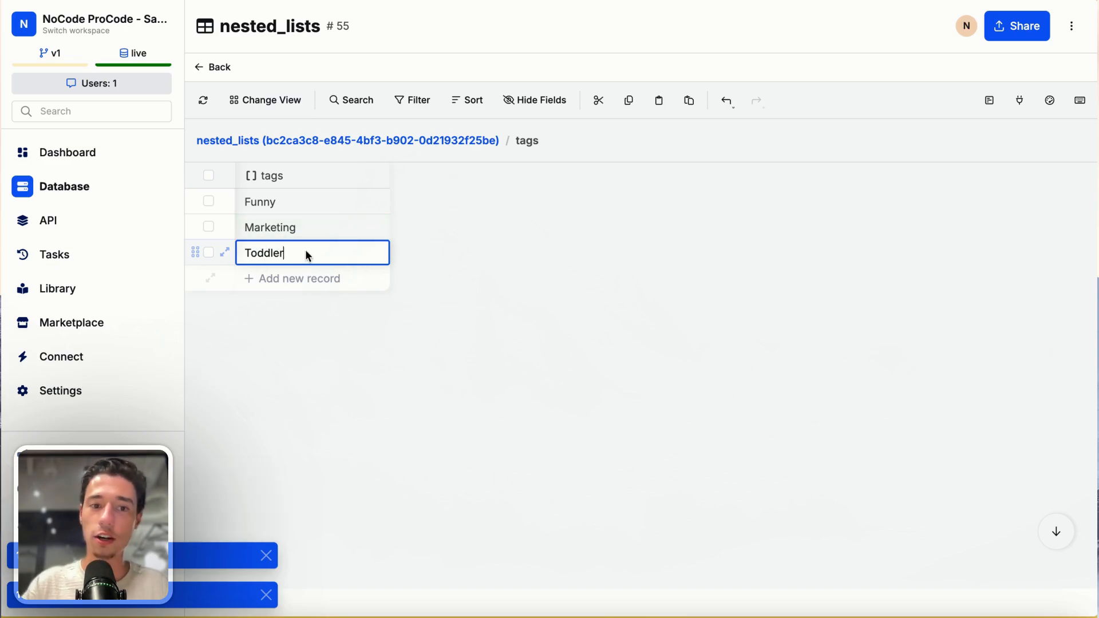
pyautogui.press('Return')
pyautogui.click(214, 67)
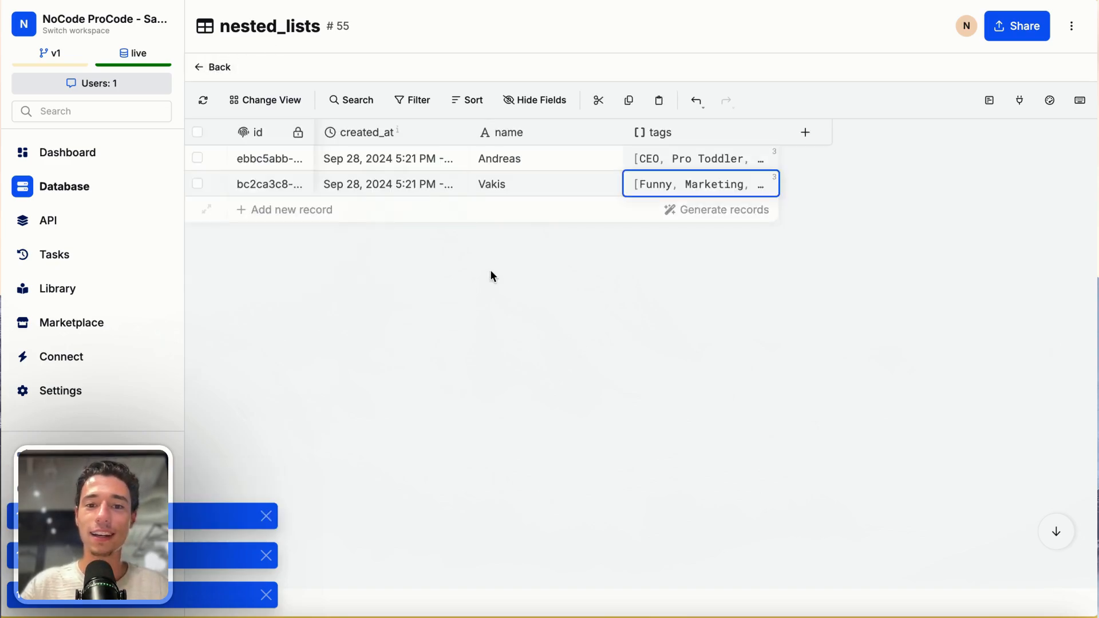
# - Add a third record to the nested_lists table with the name NoCode ProCode
pyautogui.click(297, 211)
pyautogui.doubleClick(510, 213)
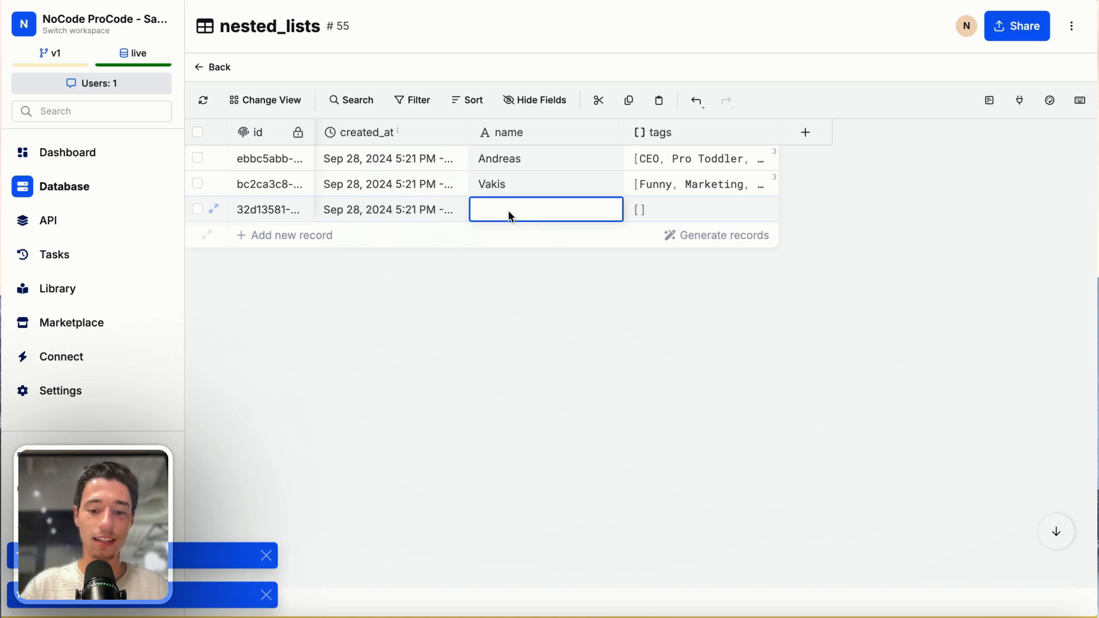
pyautogui.write('NoCode P')
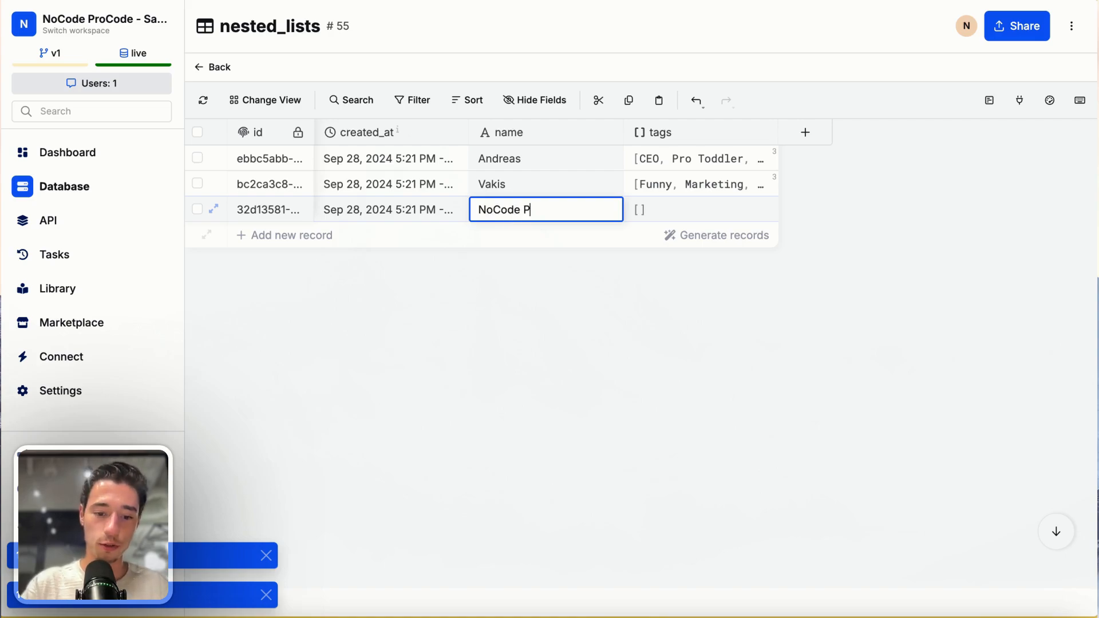
pyautogui.write('roCoe')
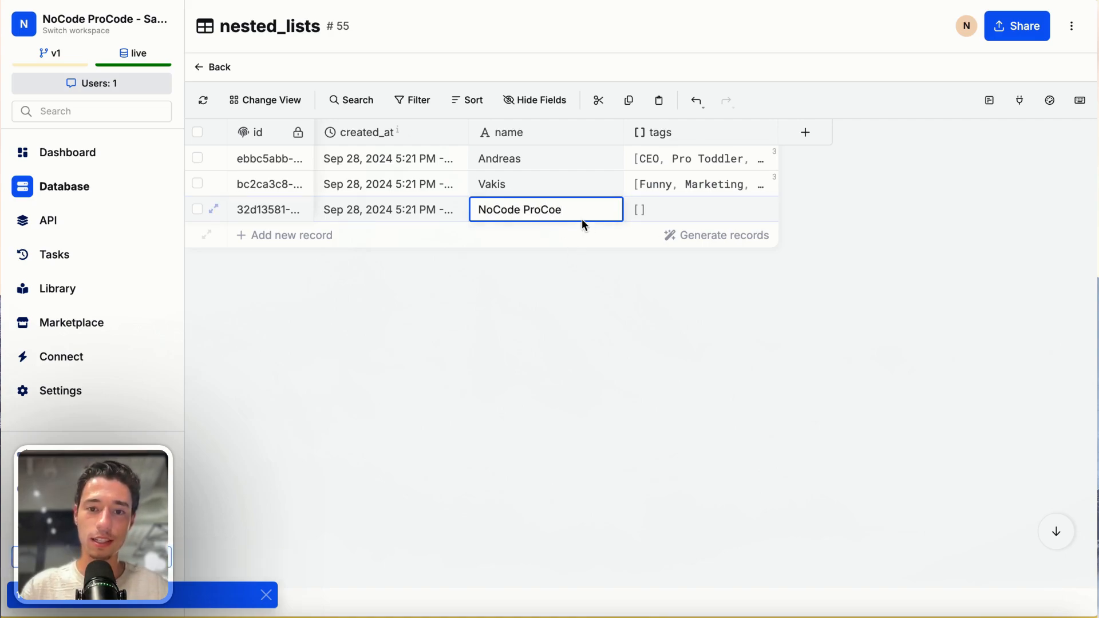
pyautogui.write('d')
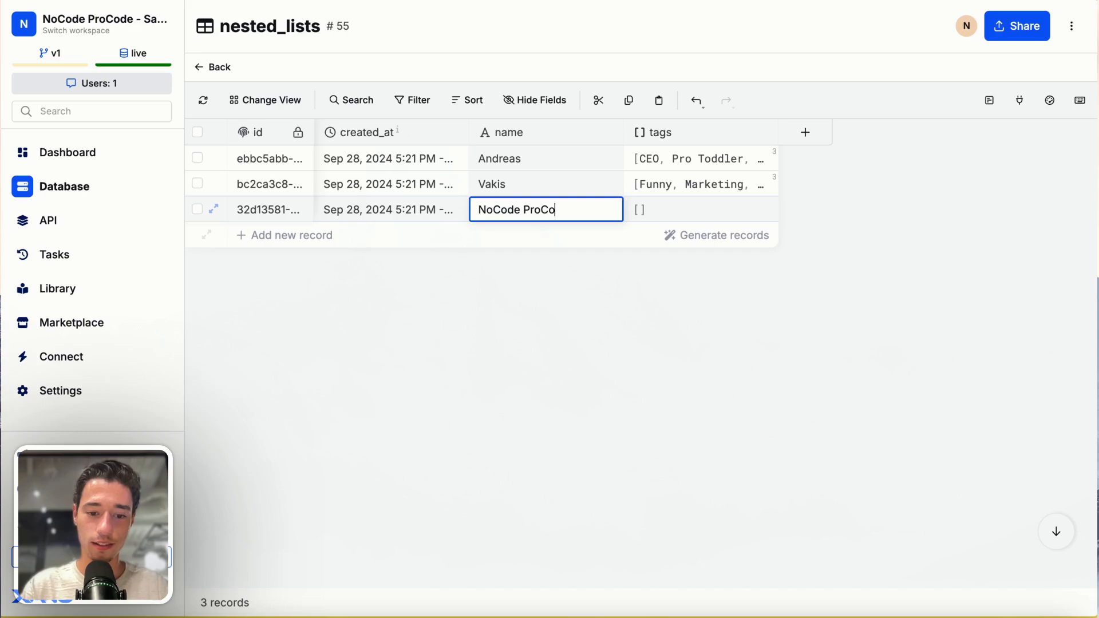
pyautogui.write('e')
pyautogui.click(606, 292)
# - Fill the NoCode ProCode record's tags list with Join, Now and !, and return to the table
pyautogui.doubleClick(665, 210)
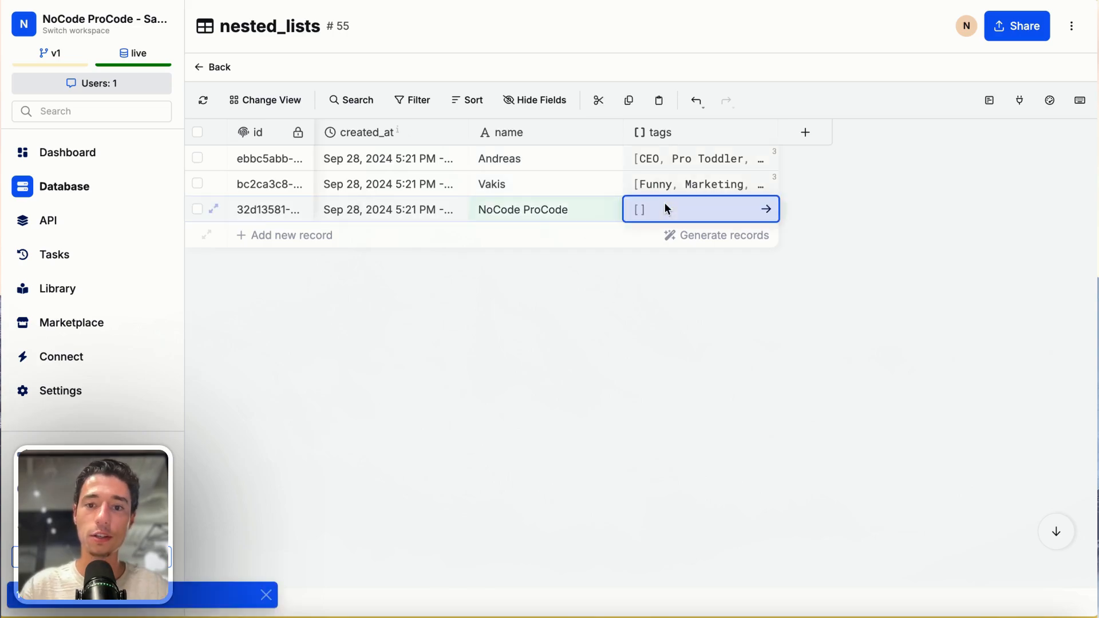
pyautogui.click(309, 205)
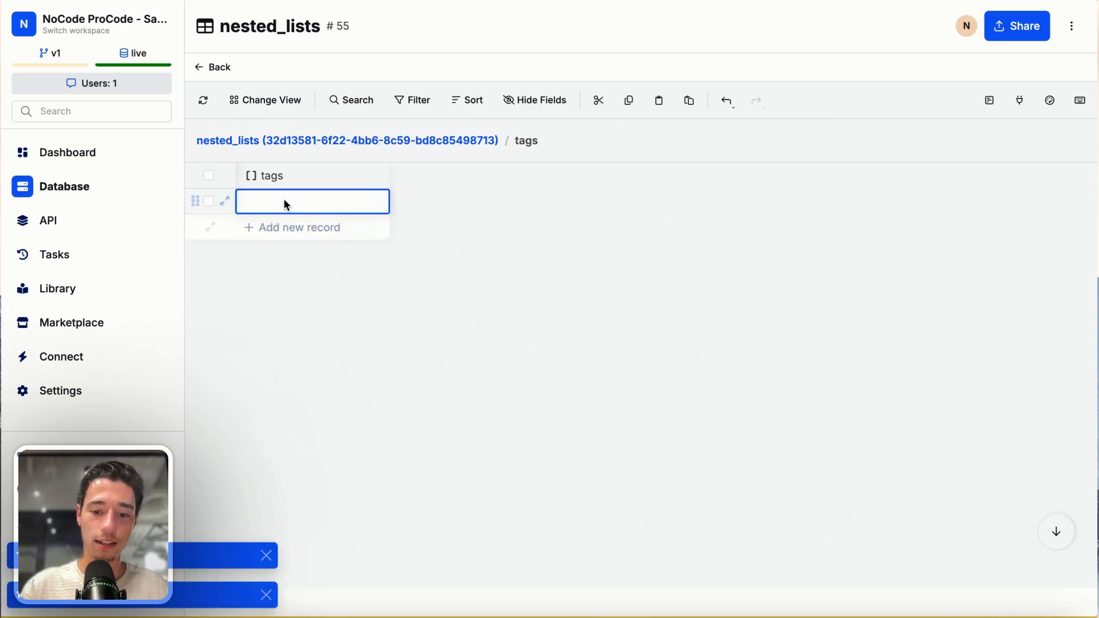
pyautogui.write('Join')
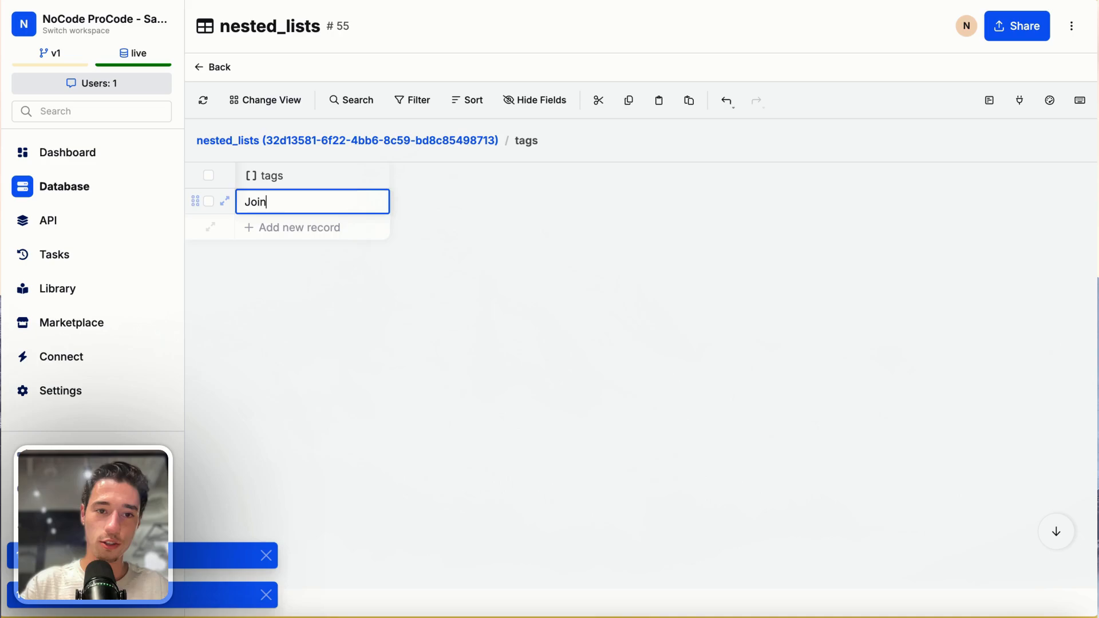
pyautogui.click(289, 228)
pyautogui.write('N')
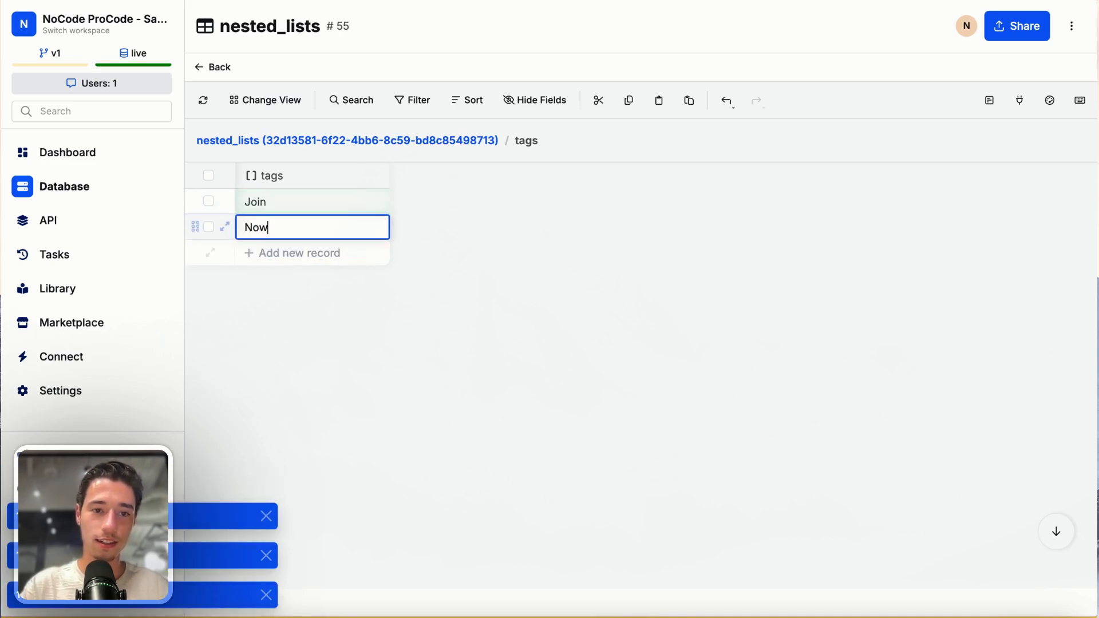
pyautogui.write('ow')
pyautogui.click(283, 253)
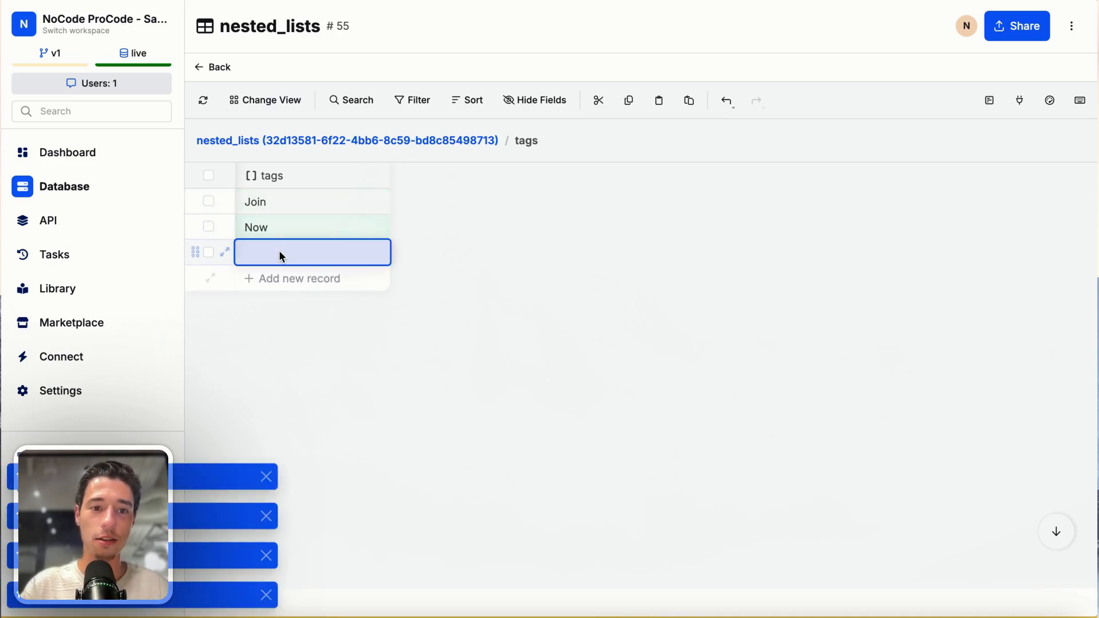
pyautogui.doubleClick(261, 250)
pyautogui.write('!')
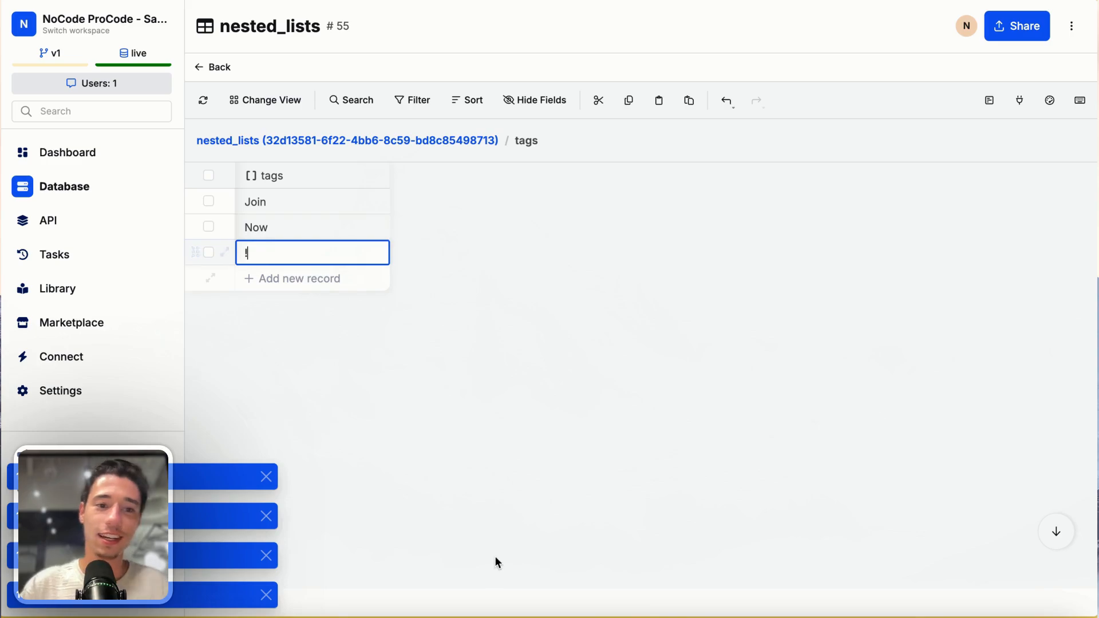
pyautogui.click(399, 279)
pyautogui.click(208, 68)
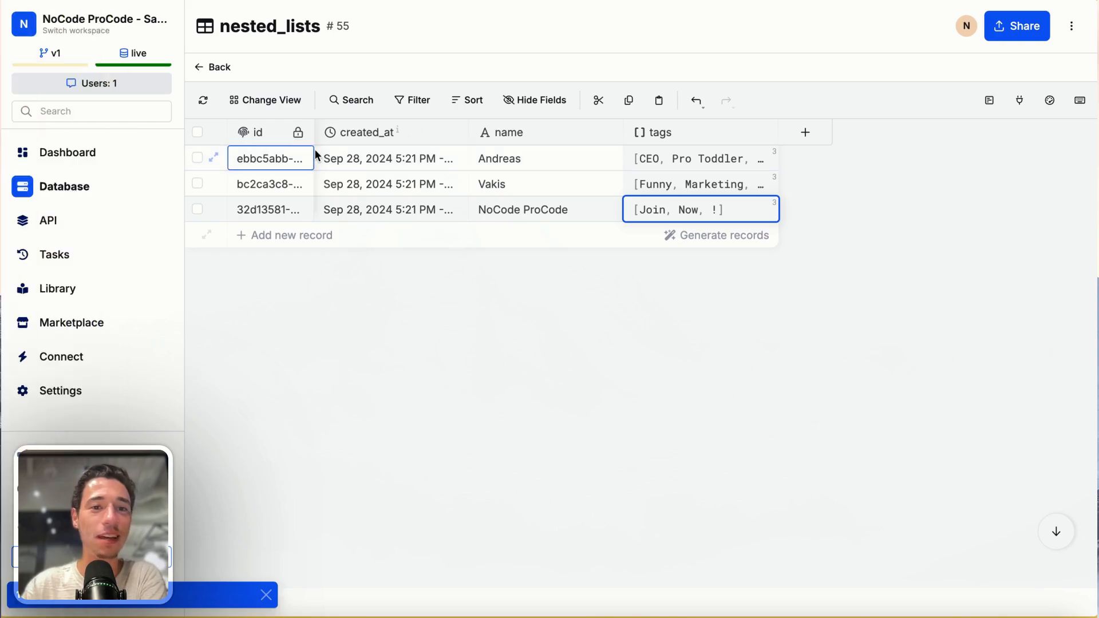
# - Open the test API group and look through its existing endpoints
pyautogui.click(60, 219)
pyautogui.scroll(-4, 583, 368)
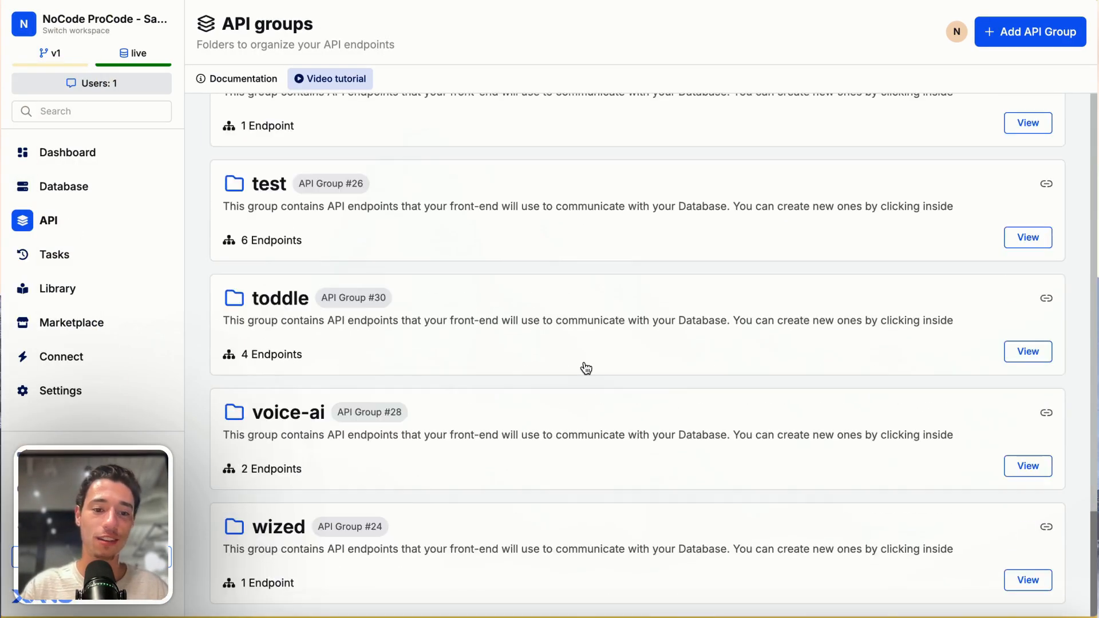
pyautogui.click(429, 211)
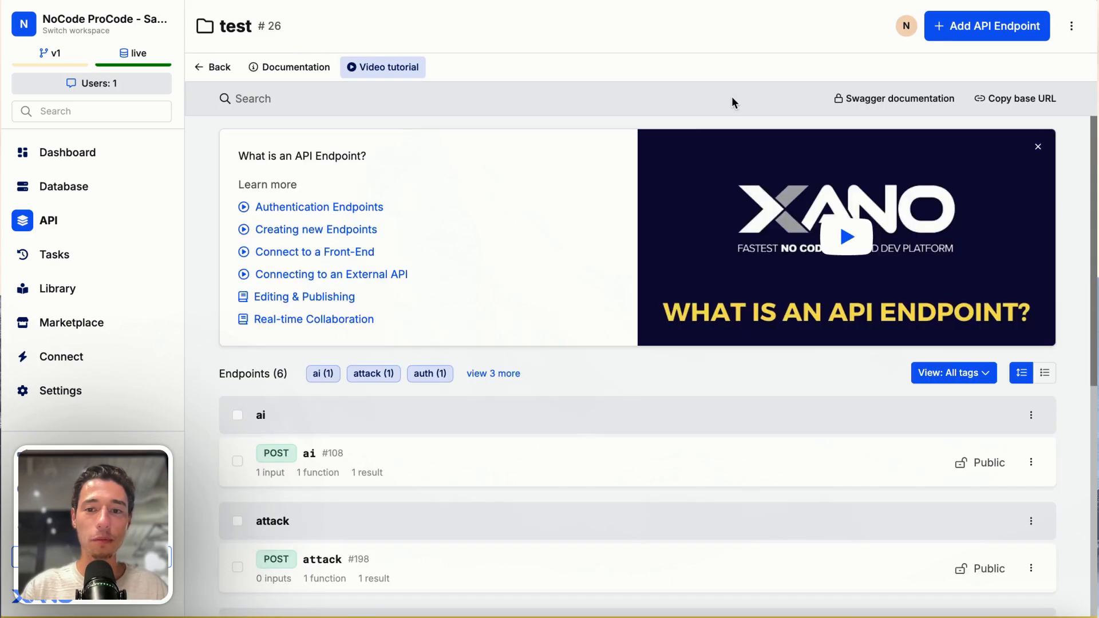
pyautogui.scroll(-7, 484, 301)
pyautogui.scroll(2, 483, 302)
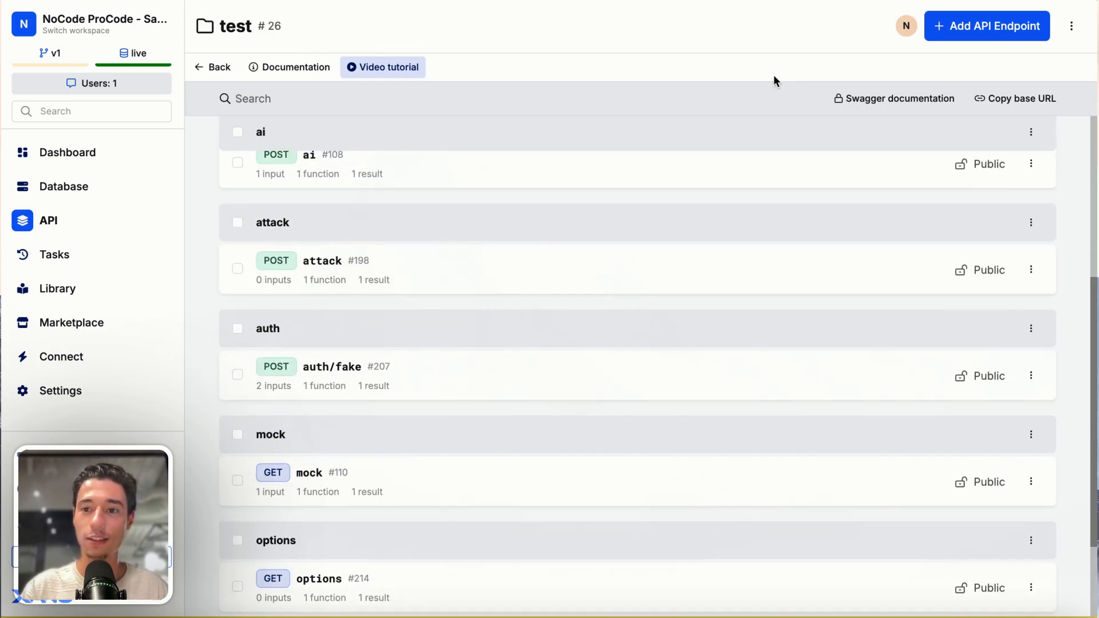
# - Create a custom GET endpoint named user in the test API group
pyautogui.click(996, 33)
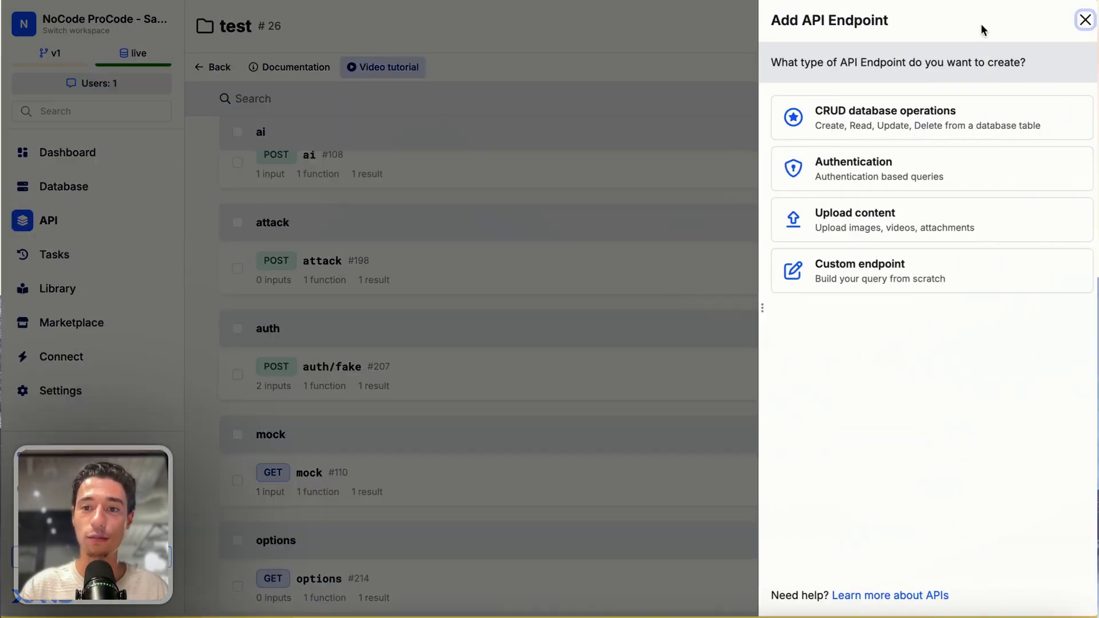
pyautogui.click(865, 272)
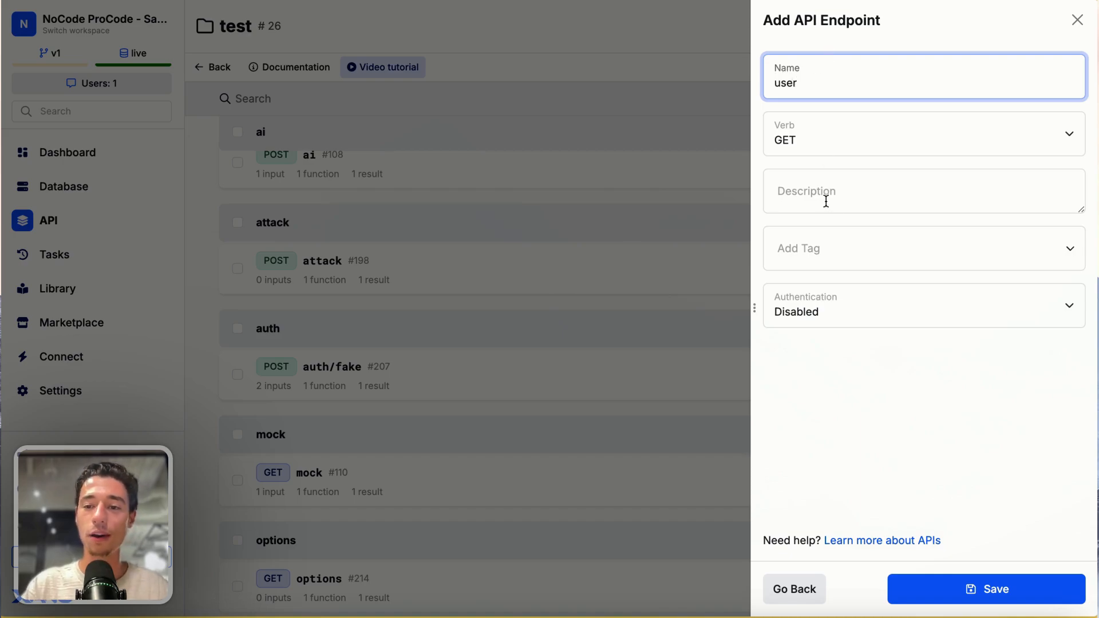
pyautogui.click(971, 592)
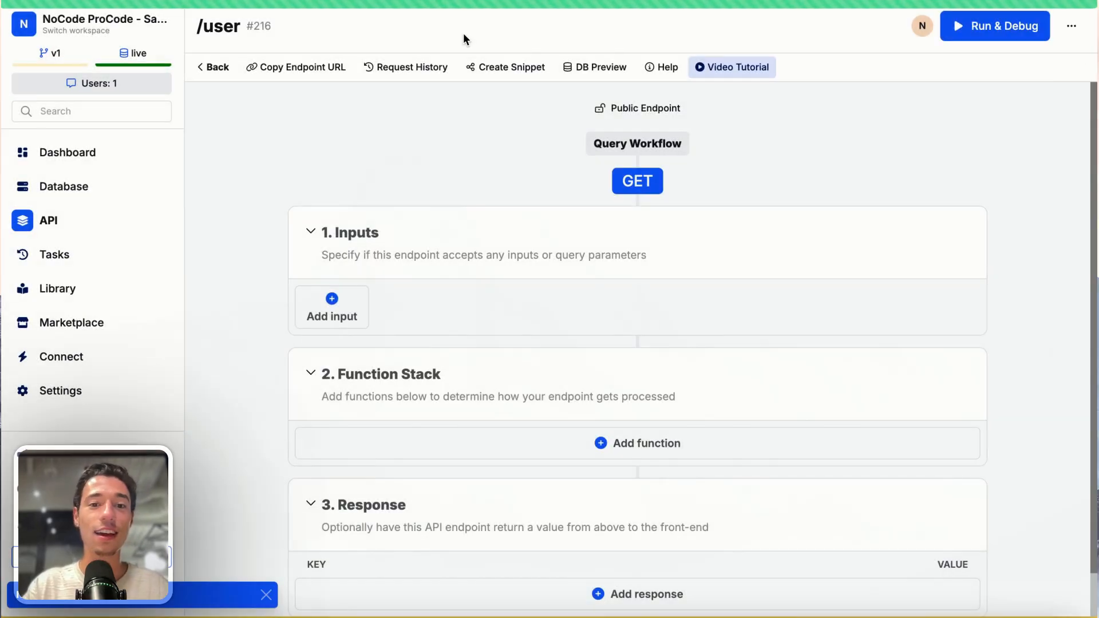
# - Add a Query All Records function for the nested_lists table to the endpoint's function stack and save it
pyautogui.click(623, 442)
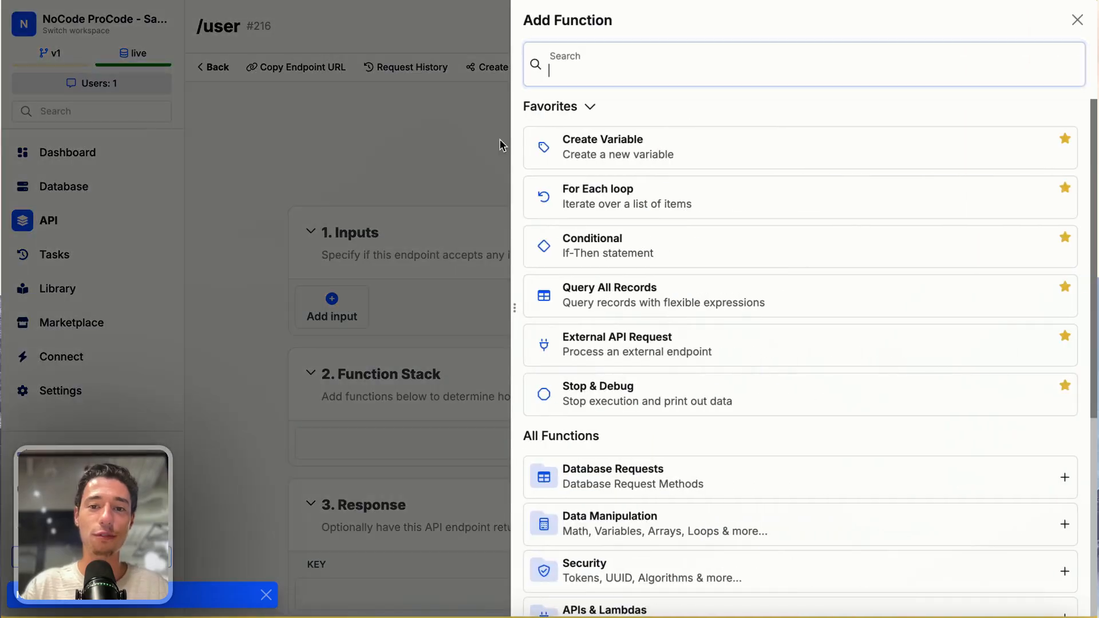
pyautogui.write('query')
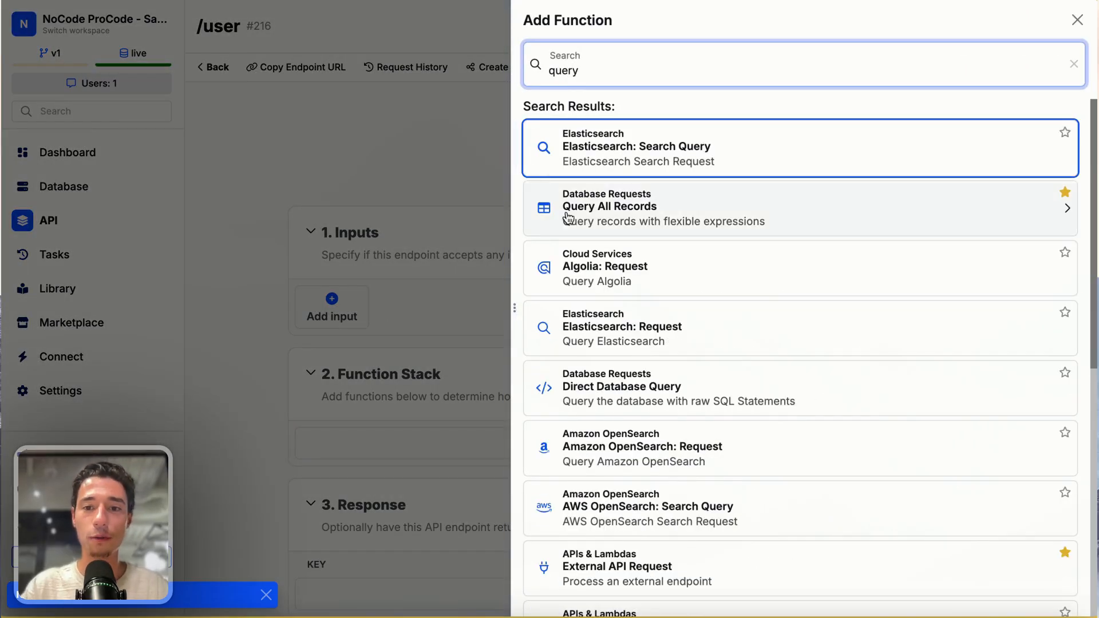
pyautogui.click(598, 216)
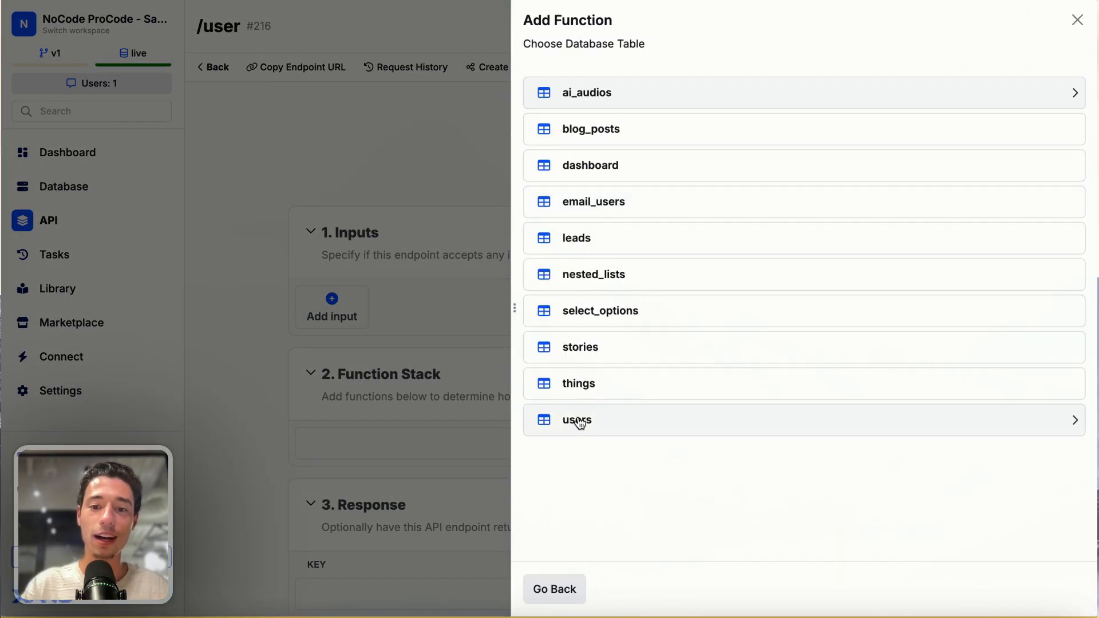
pyautogui.click(589, 280)
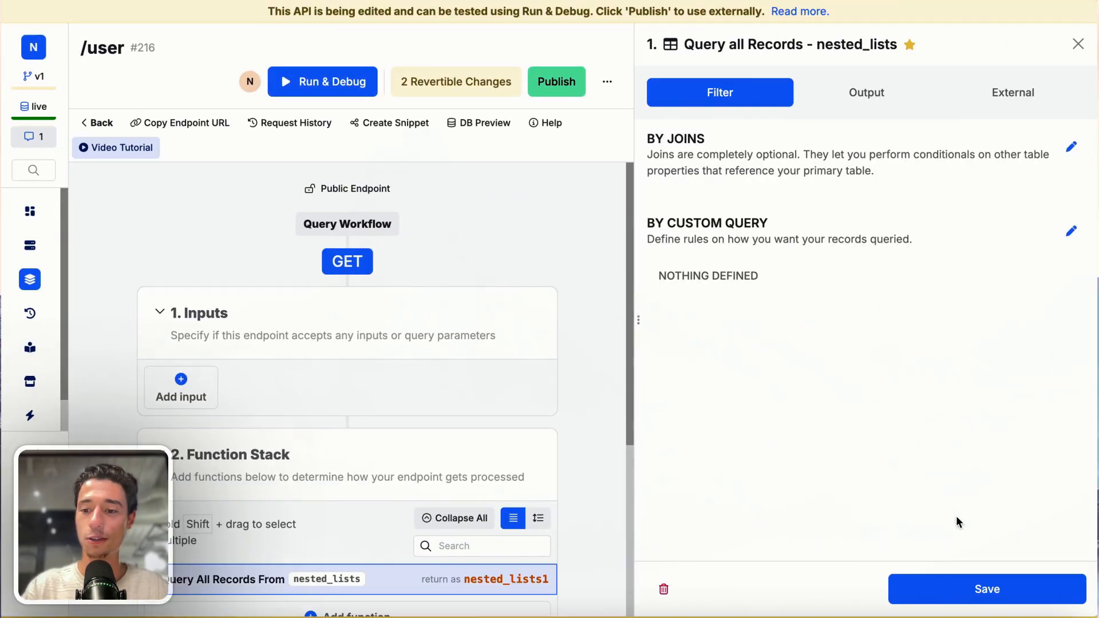
pyautogui.click(954, 593)
# - Run the /user endpoint in Run & Debug and examine the returned list of records
pyautogui.click(770, 58)
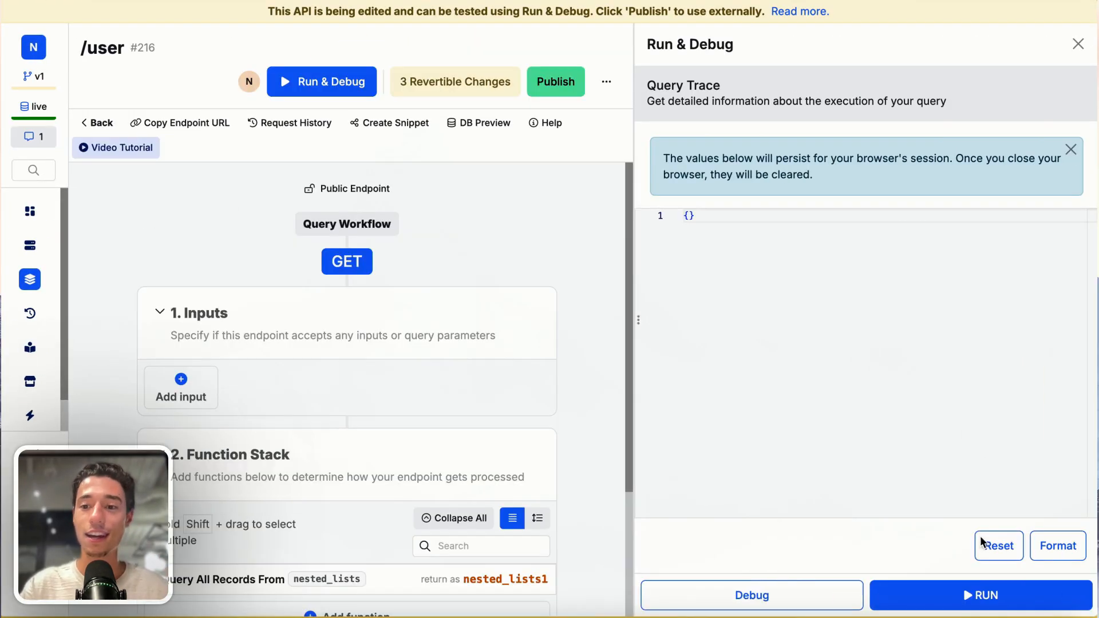
pyautogui.click(973, 595)
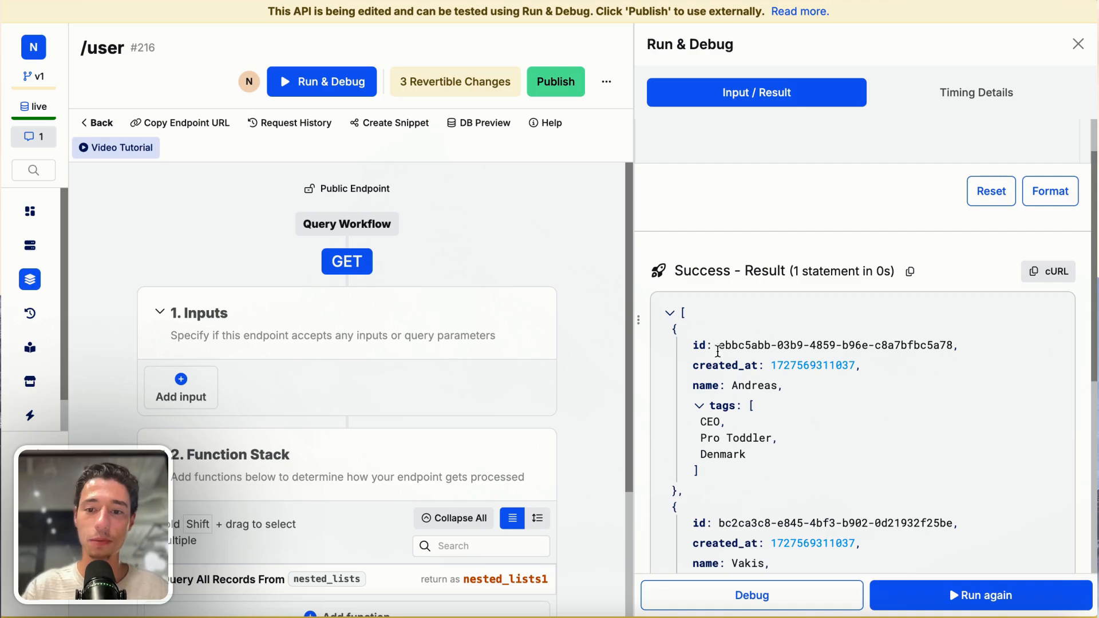
pyautogui.click(669, 313)
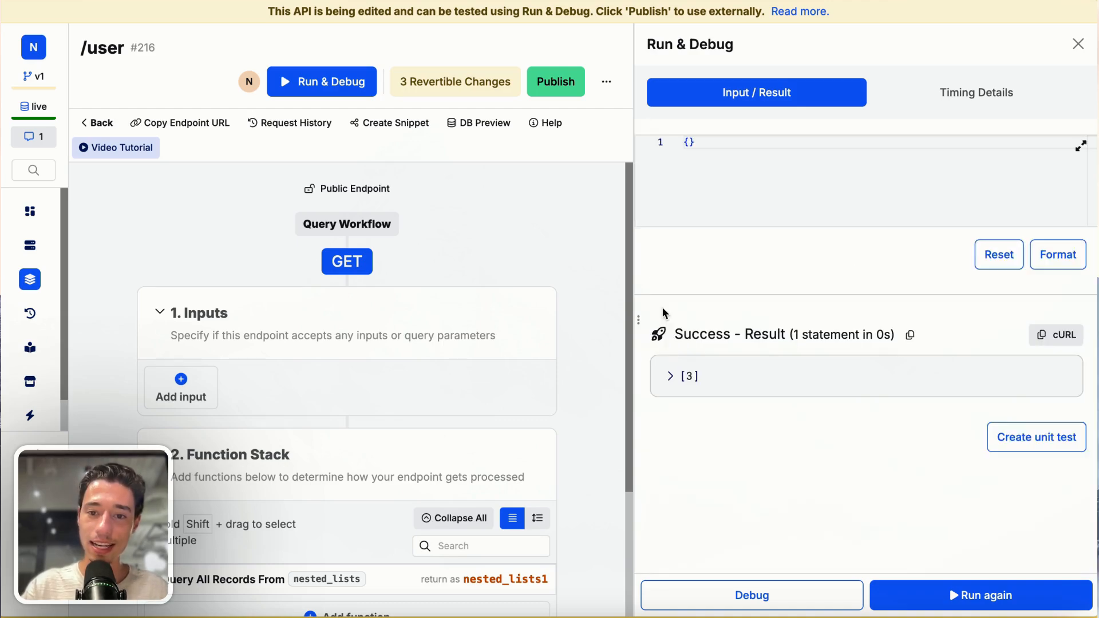
pyautogui.click(668, 375)
pyautogui.scroll(-2, 686, 375)
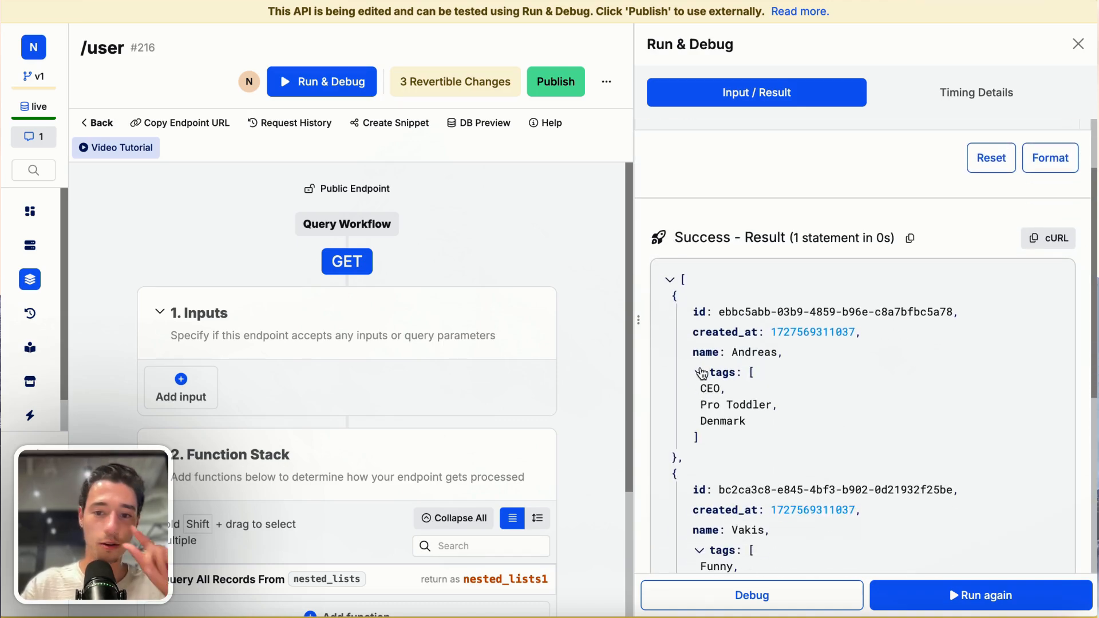
# - Inspect the nested tags list of each returned record, re-expand the first one, and close the test run
pyautogui.click(699, 373)
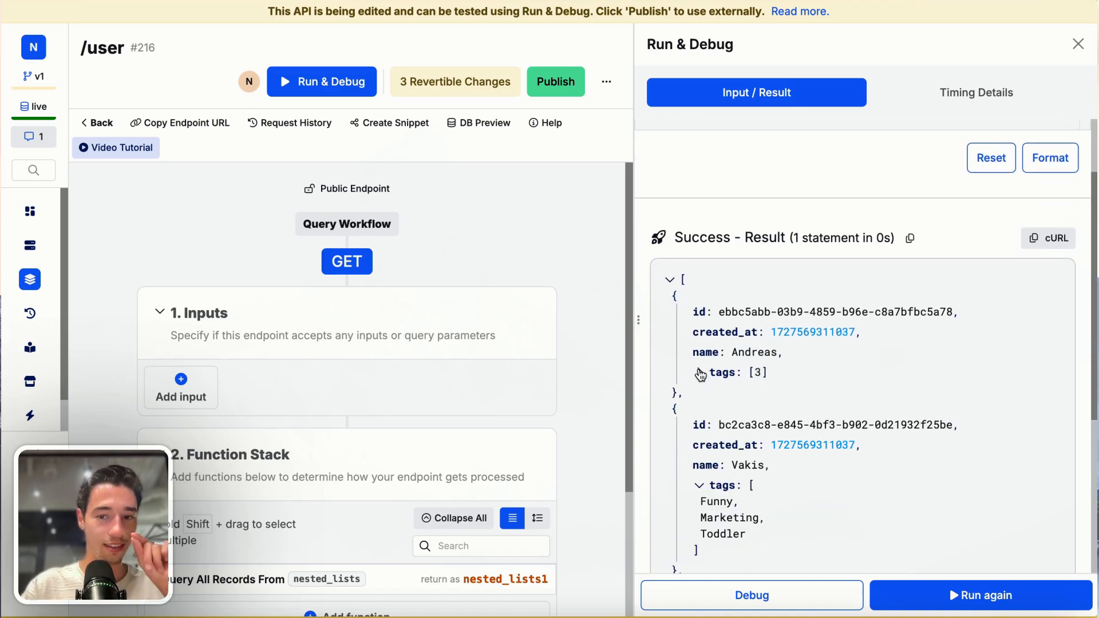
pyautogui.click(699, 485)
pyautogui.scroll(-3, 693, 551)
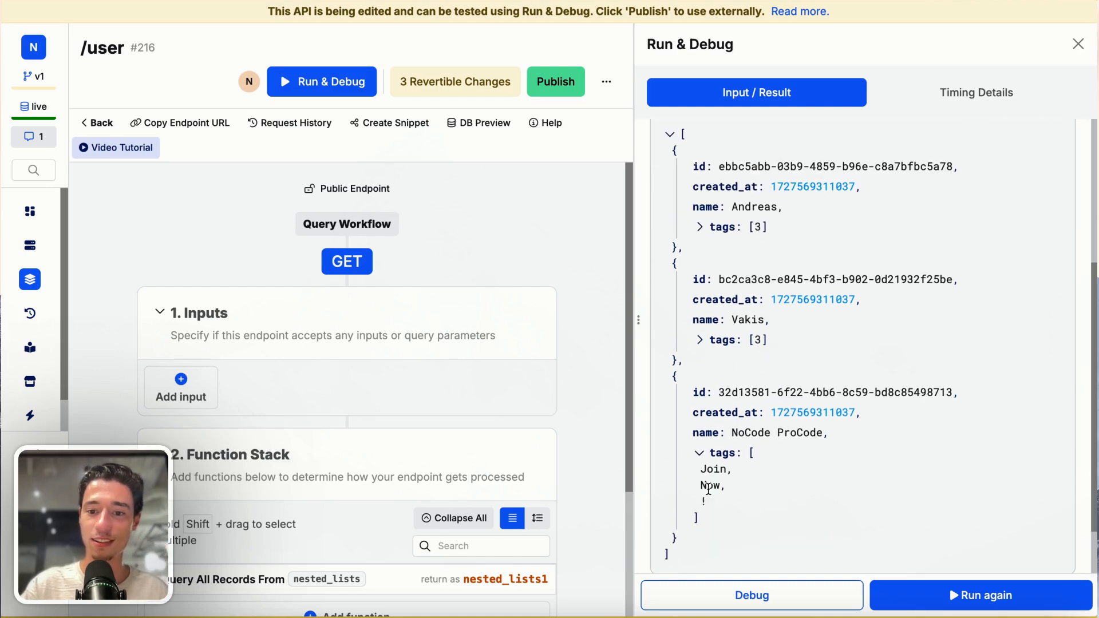
pyautogui.click(701, 454)
pyautogui.scroll(5, 880, 236)
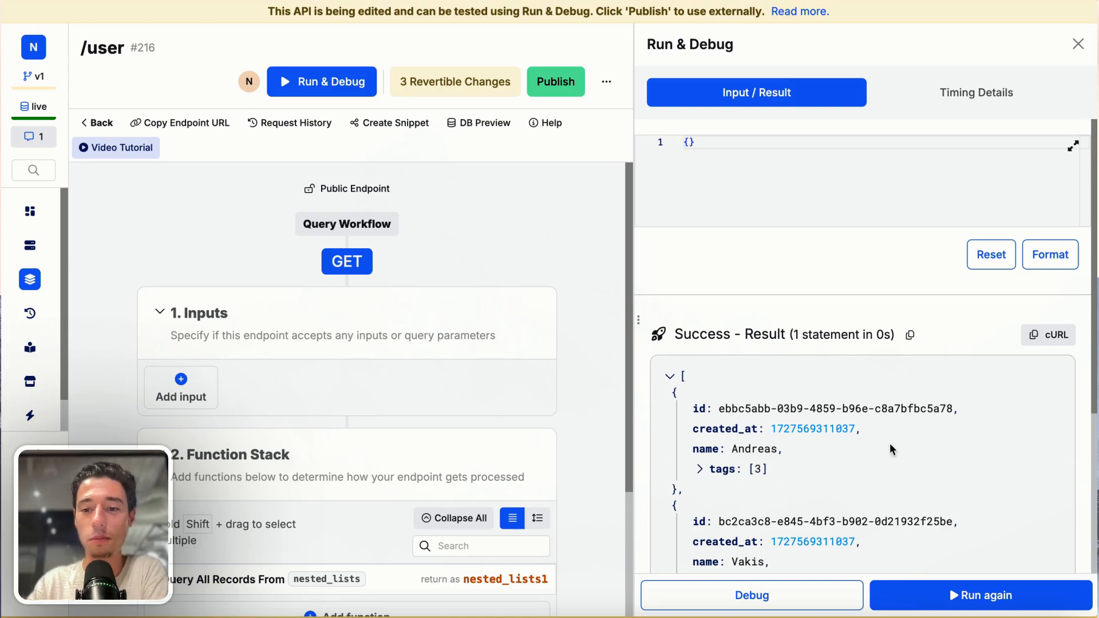
pyautogui.click(699, 474)
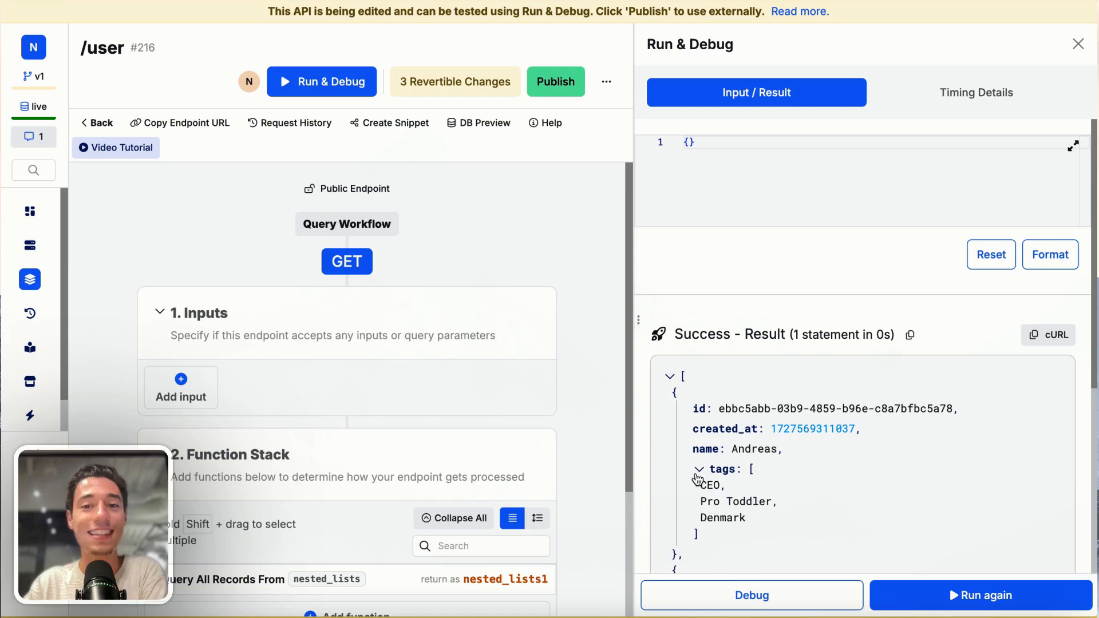
pyautogui.scroll(-2, 718, 447)
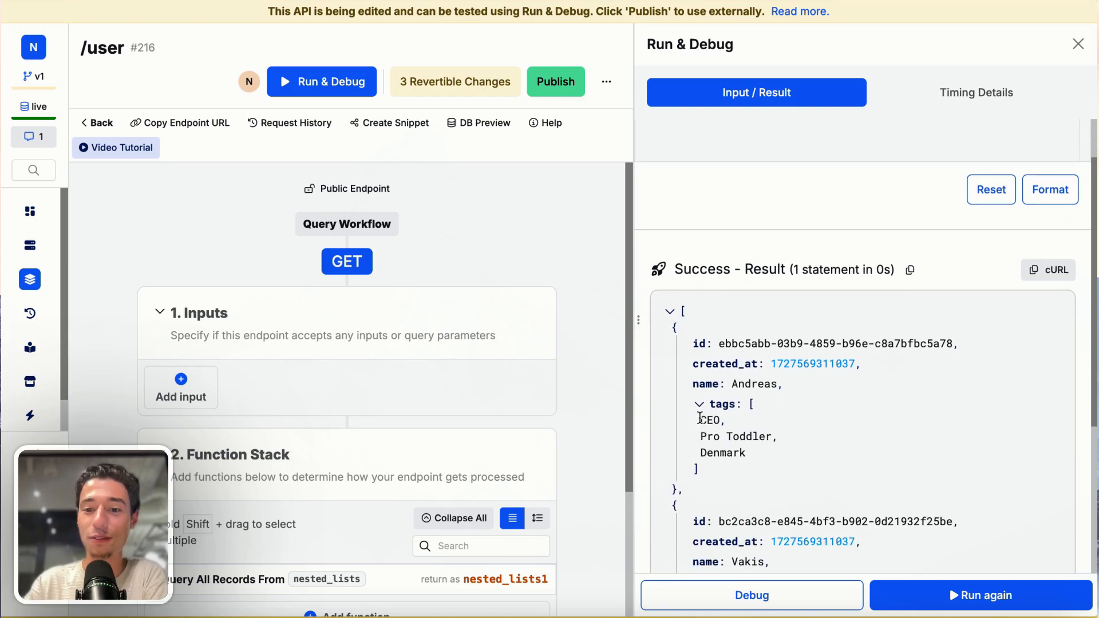
pyautogui.click(1076, 43)
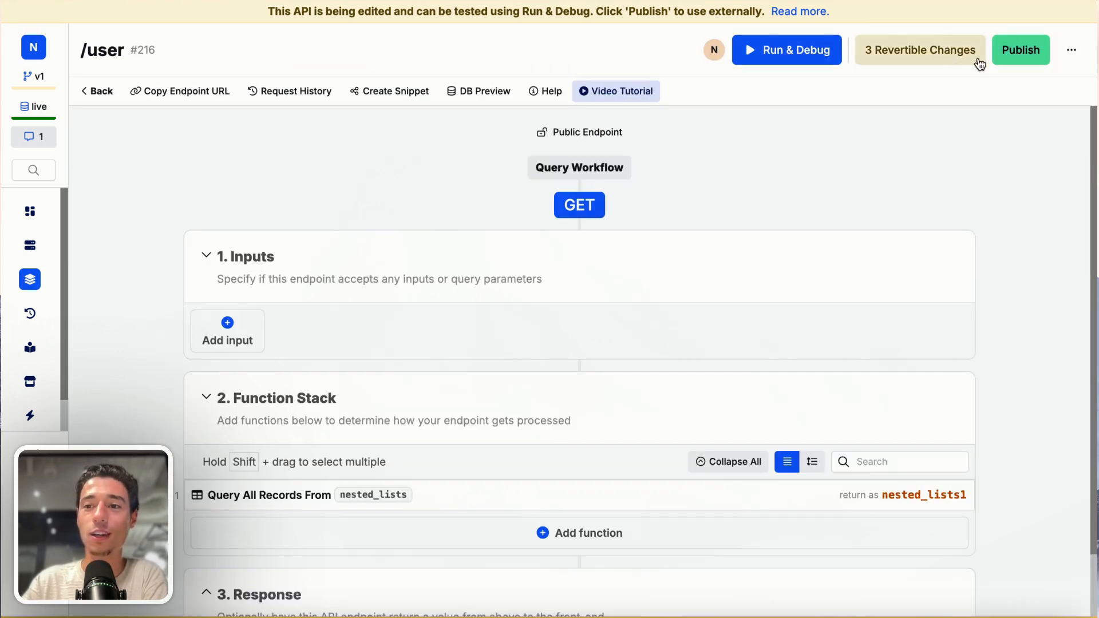
# - Publish the /user endpoint and copy its endpoint URL
pyautogui.click(1017, 57)
pyautogui.click(967, 589)
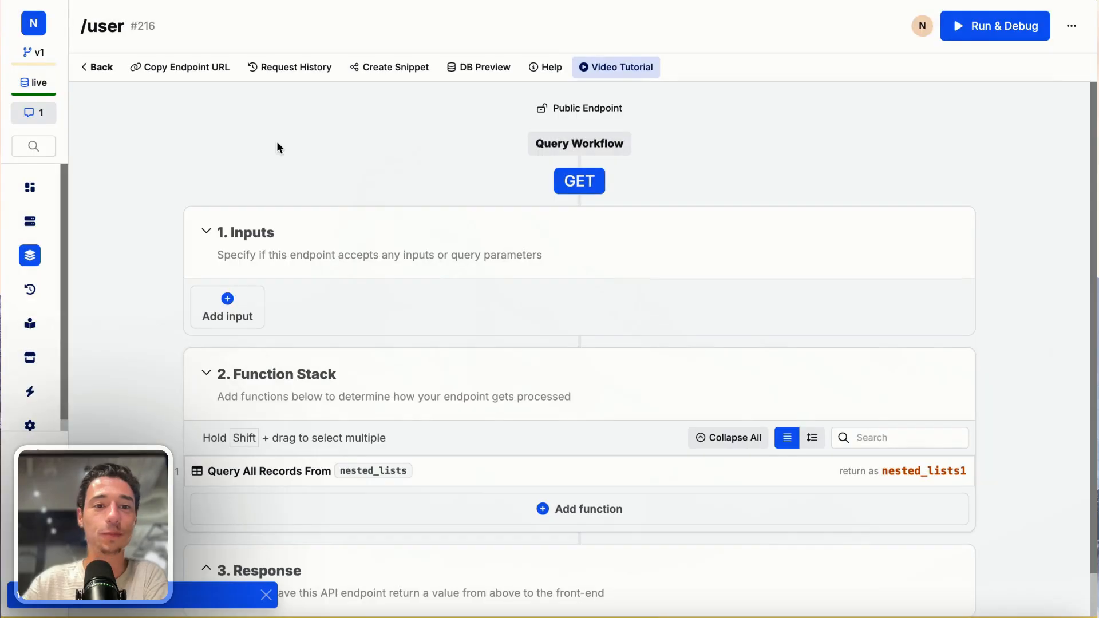
pyautogui.click(167, 73)
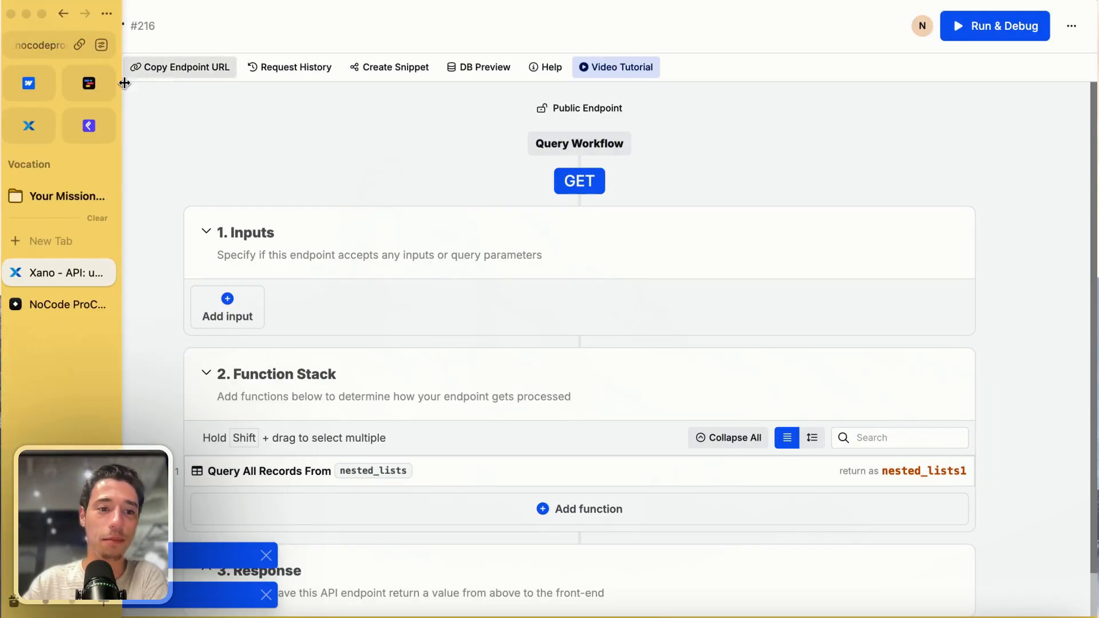
# - Switch to toddle and add an API named users to the HomePage
pyautogui.click(90, 86)
pyautogui.click(863, 94)
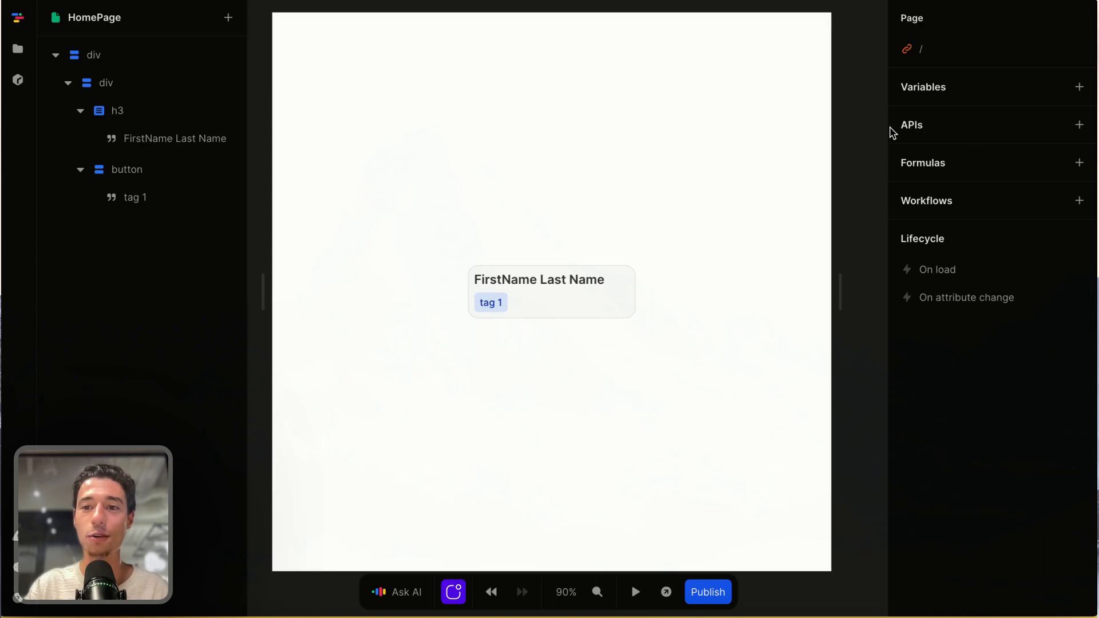
pyautogui.click(1080, 125)
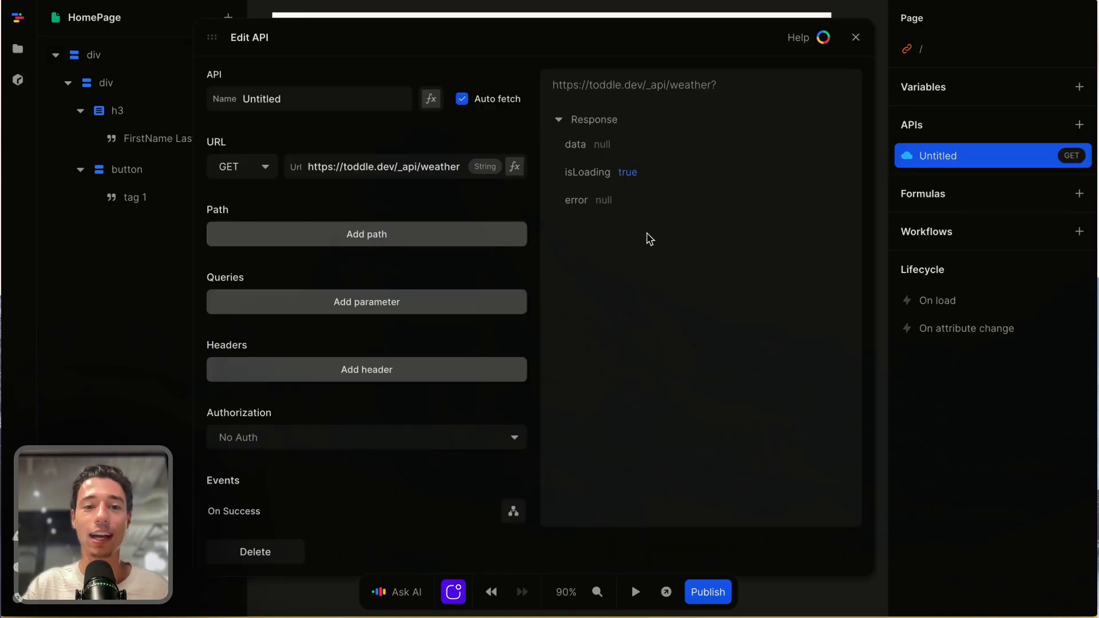
pyautogui.doubleClick(275, 99)
pyautogui.press('BackSpace')
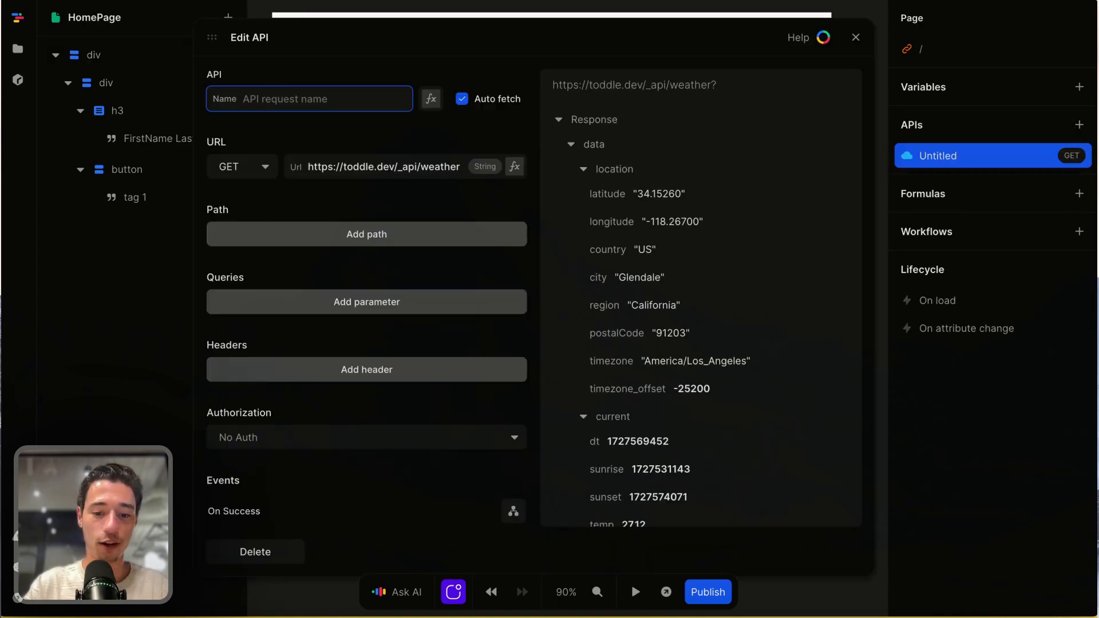
pyautogui.write('users')
# - Replace the users API's default weather URL with the copied /user endpoint URL and close the API editor
pyautogui.tripleClick(326, 167)
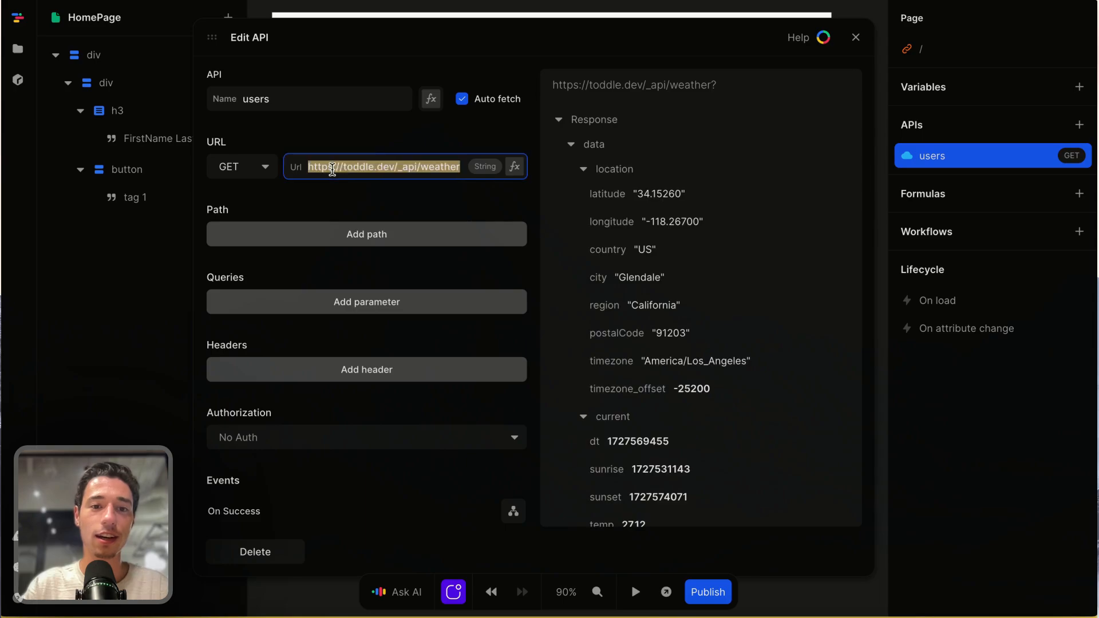
pyautogui.press('BackSpace')
pyautogui.hotkey('ctrl', 'v')
pyautogui.click(356, 148)
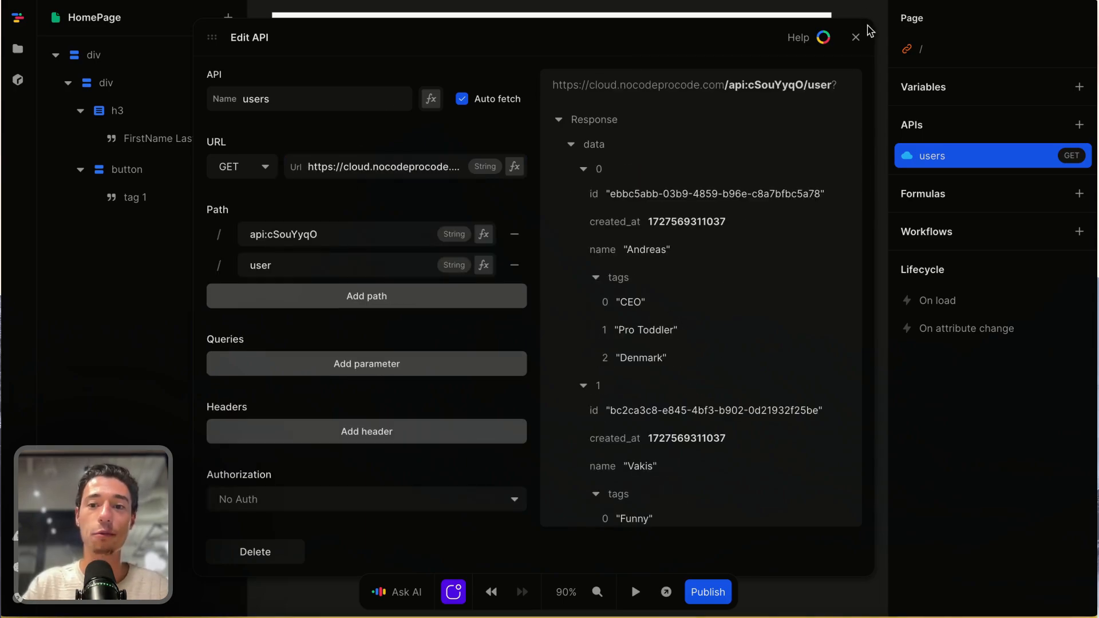
pyautogui.click(854, 38)
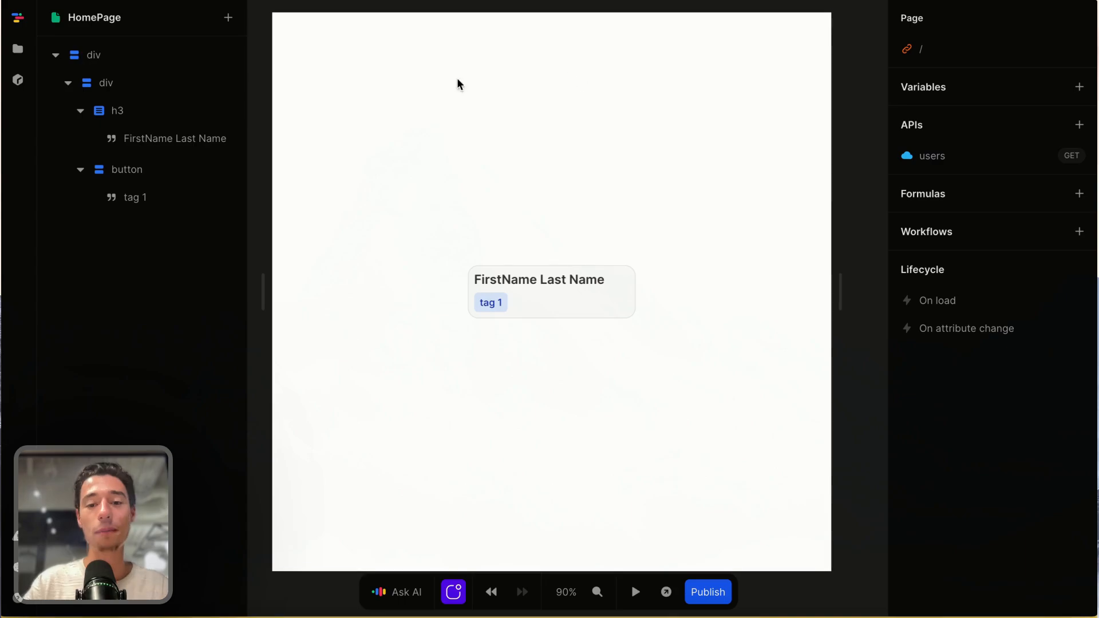
# - Select the name card div and set its Repeat formula to the users API's data
pyautogui.click(662, 350)
pyautogui.scroll(3, 662, 350)
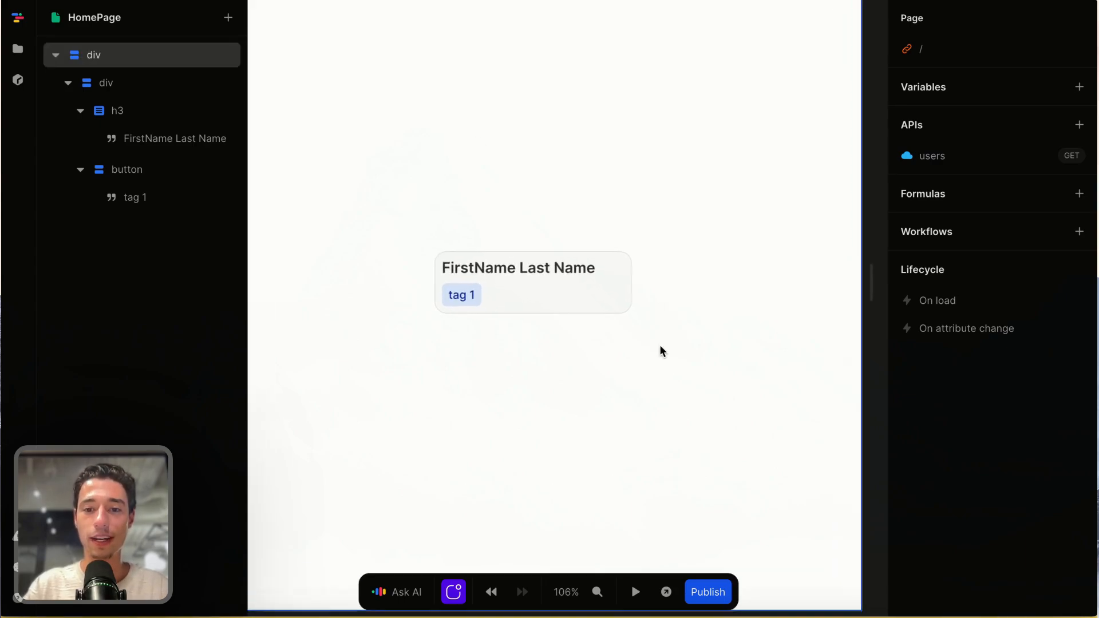
pyautogui.click(641, 303)
pyautogui.click(642, 303)
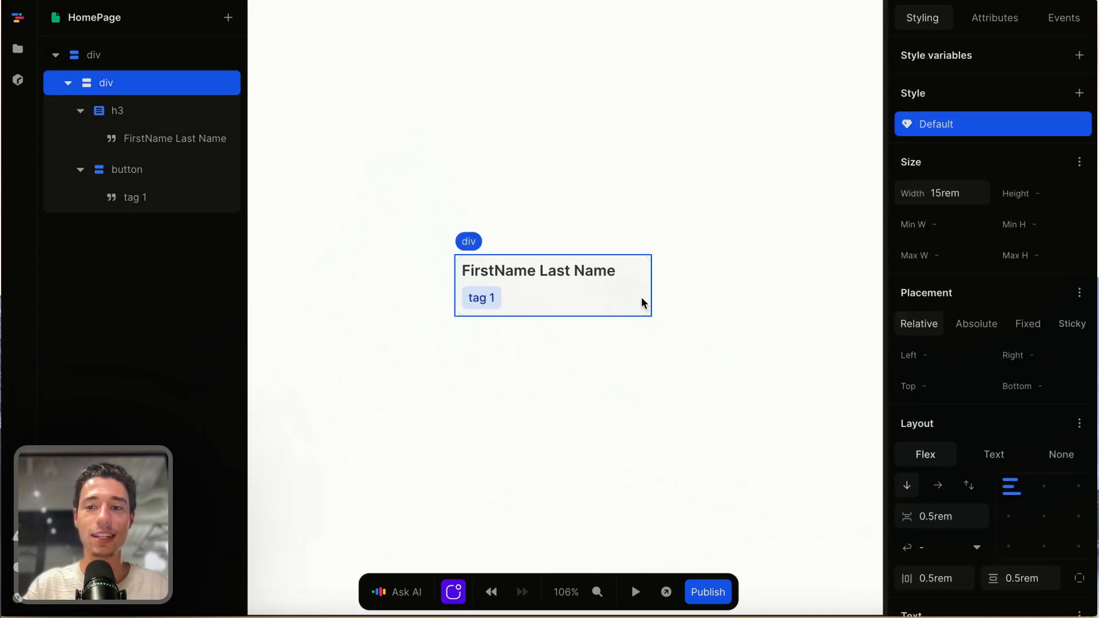
pyautogui.click(1011, 18)
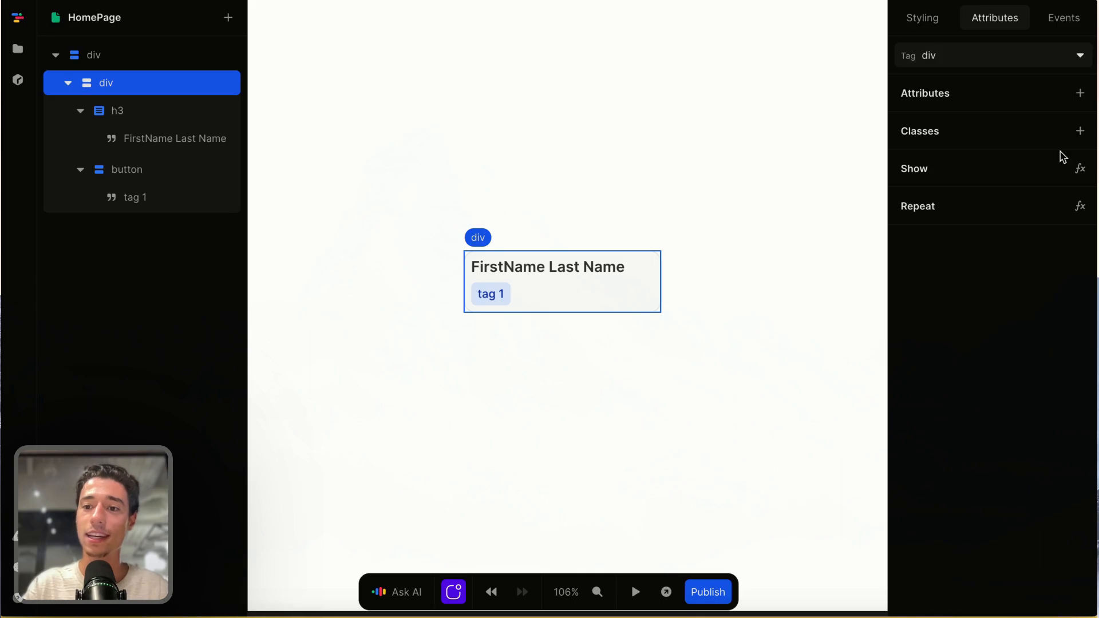
pyautogui.click(1079, 206)
pyautogui.click(392, 431)
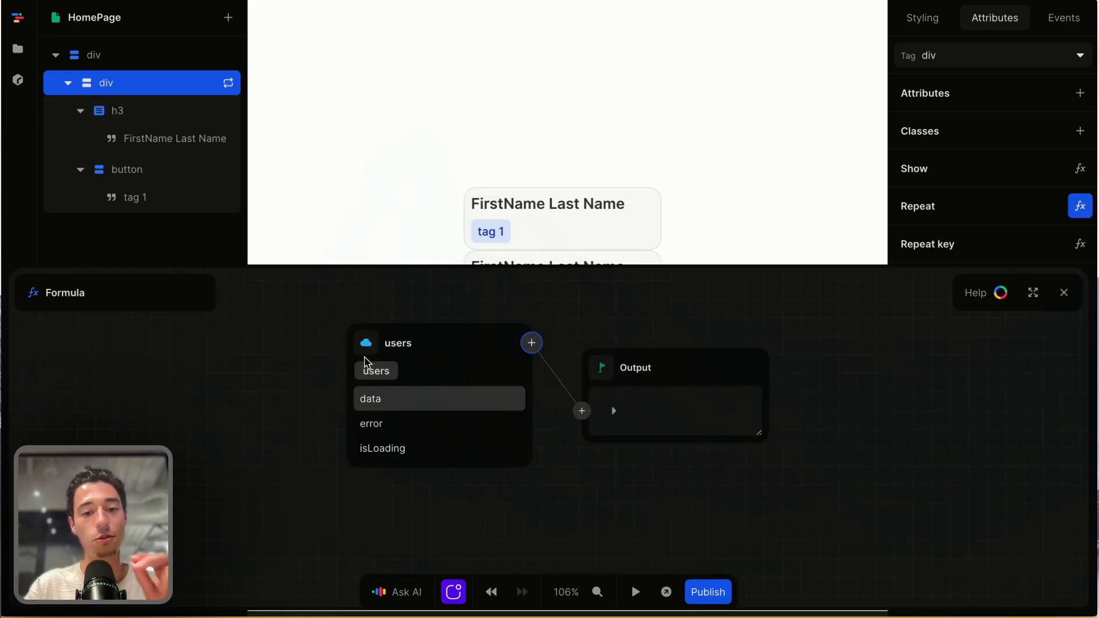
pyautogui.click(380, 399)
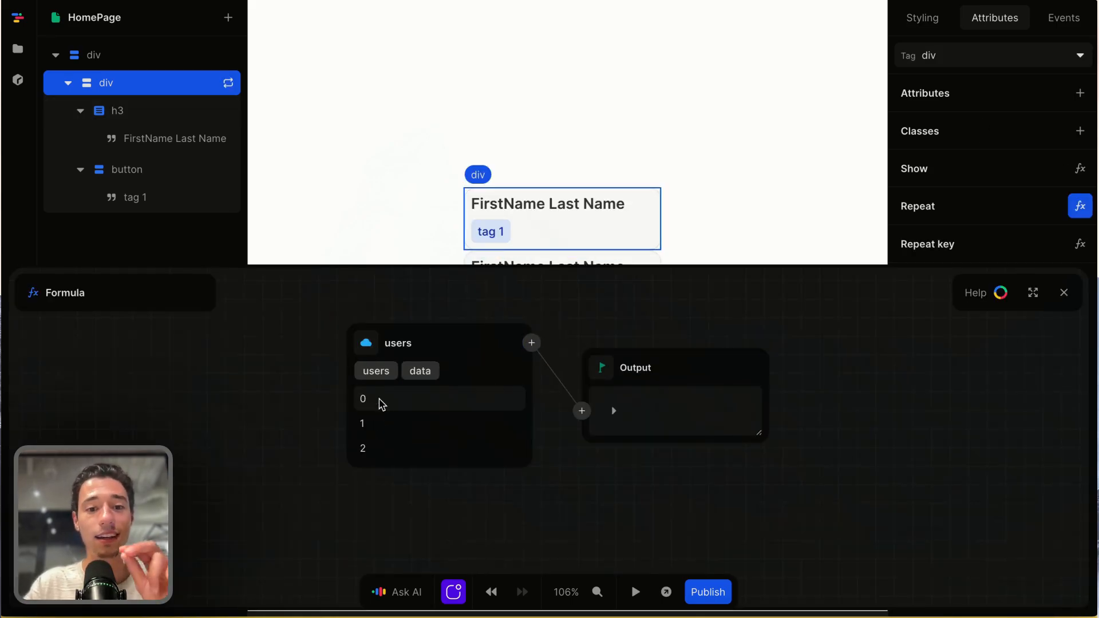
pyautogui.click(1064, 293)
# - Set the layout gap of the outermost div containing the repeated cards to 1rem
pyautogui.click(686, 287)
pyautogui.click(918, 19)
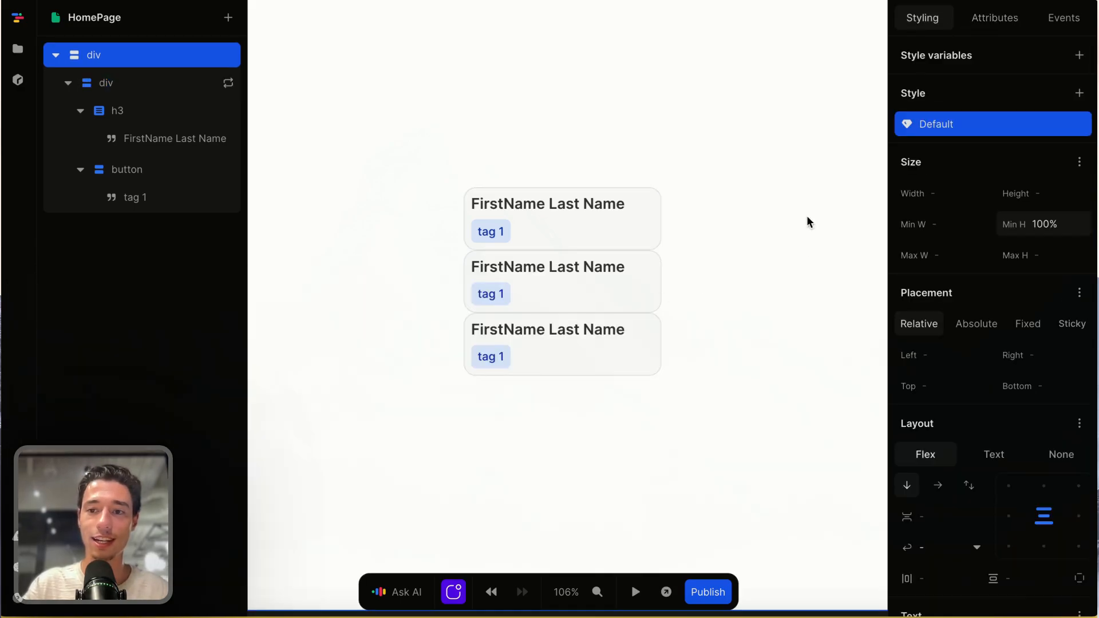
pyautogui.click(931, 518)
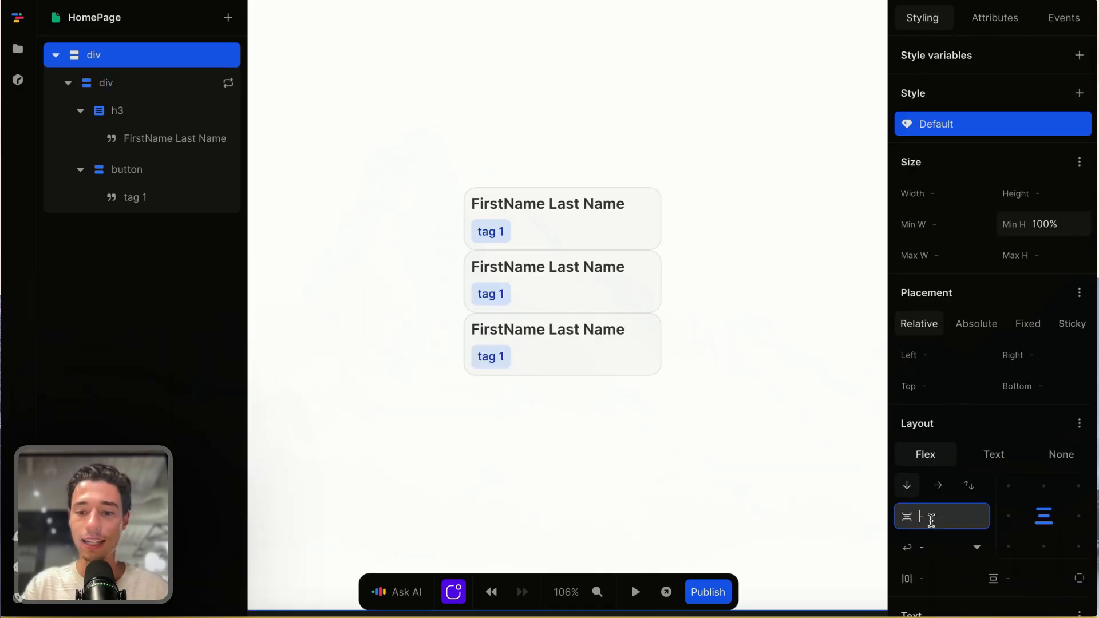
pyautogui.press('Return')
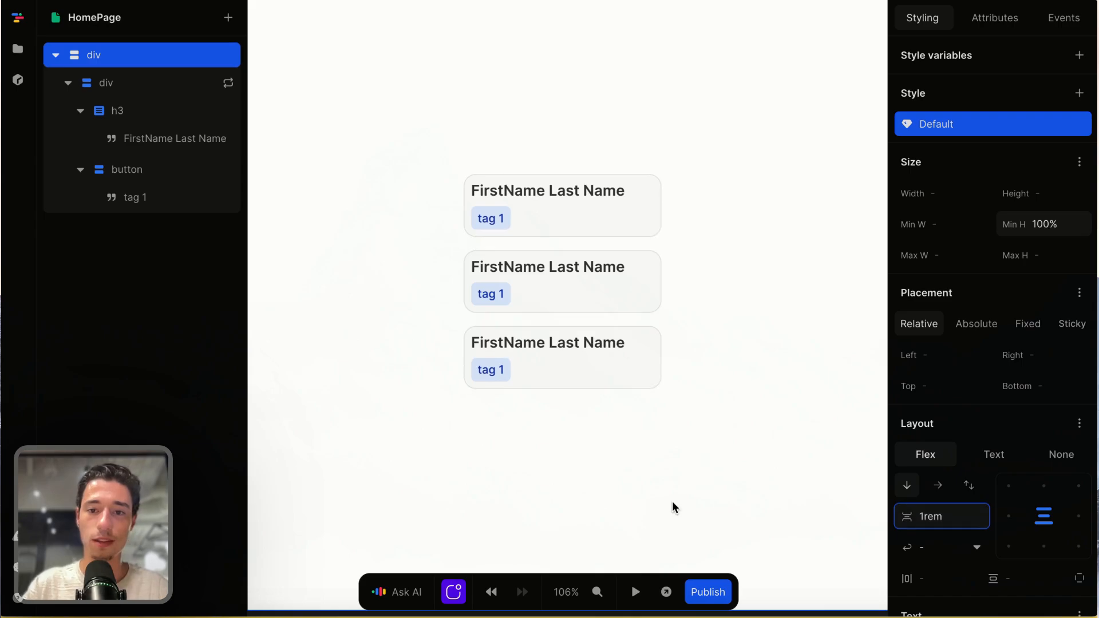
# - Bind the card heading's text to the repeated Item's name field with a formula and close the formula editor
pyautogui.click(584, 194)
pyautogui.click(584, 193)
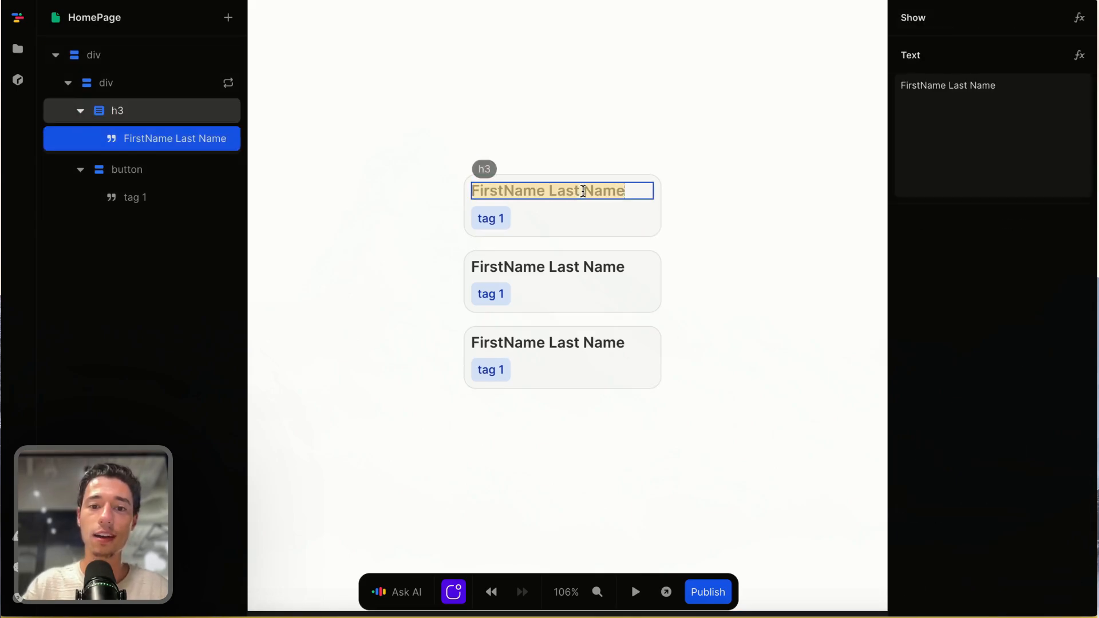
pyautogui.click(1079, 56)
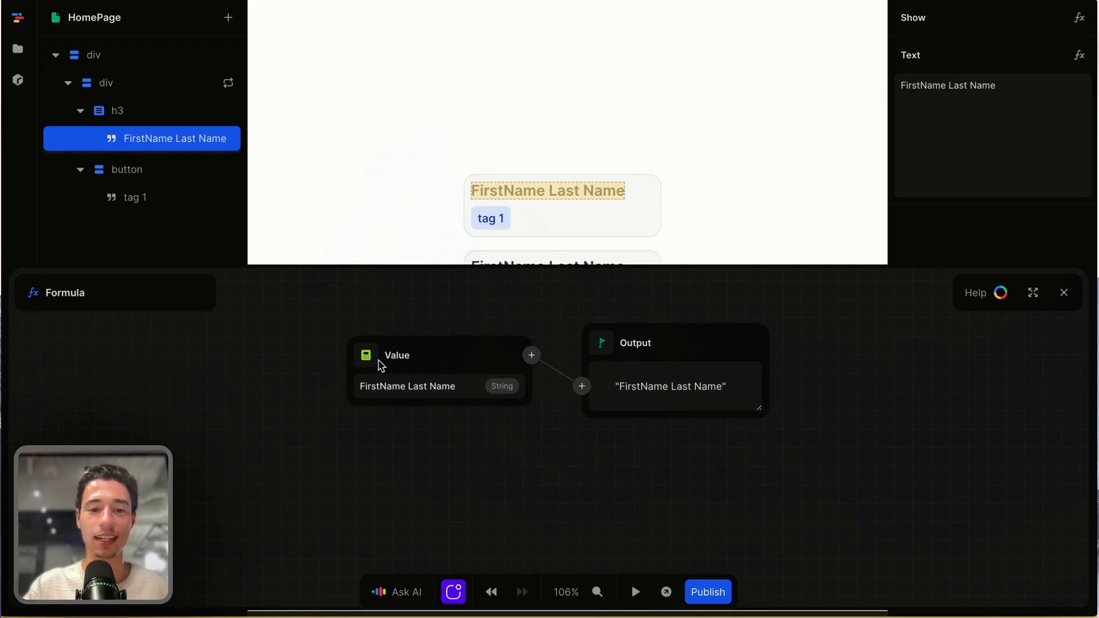
pyautogui.click(366, 354)
pyautogui.click(387, 416)
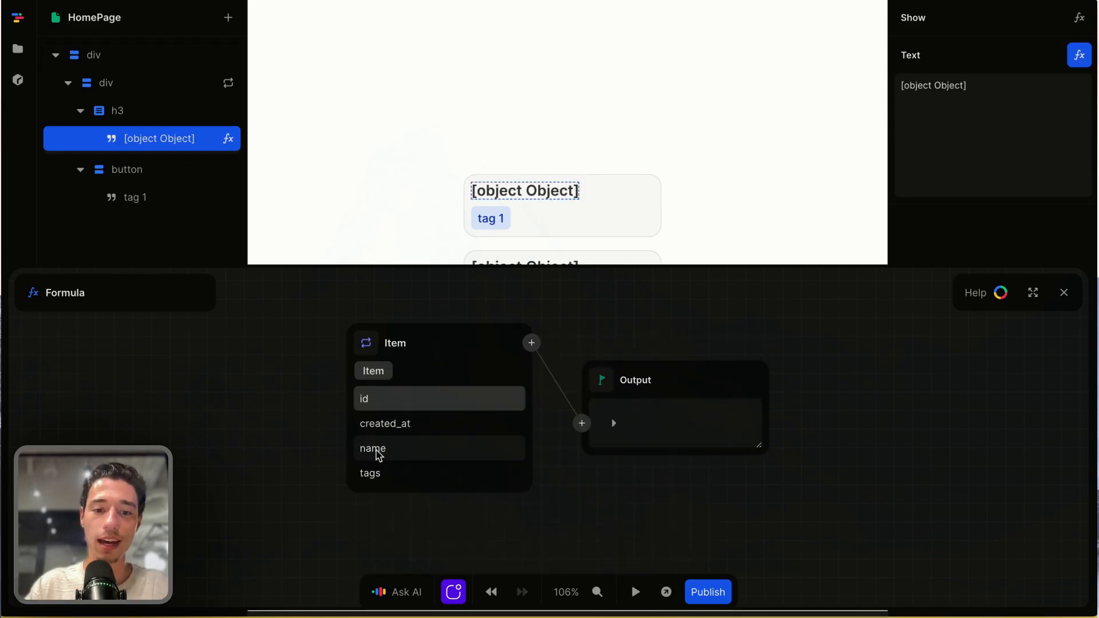
pyautogui.click(375, 452)
pyautogui.click(1063, 293)
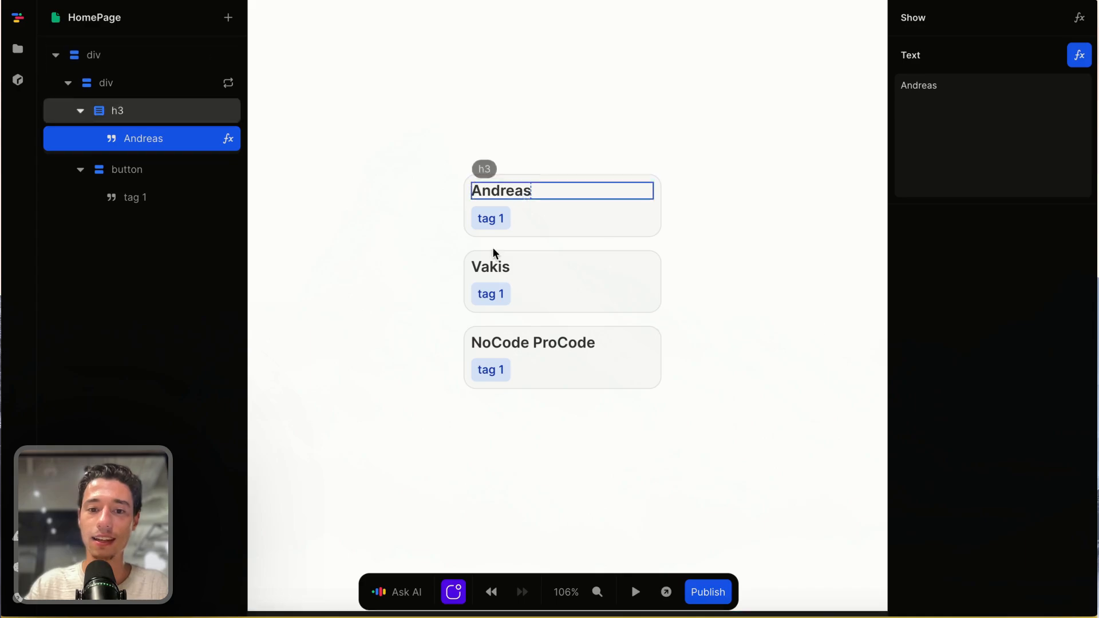
# - Select the tag button inside the card and delete its :hover style
pyautogui.click(507, 222)
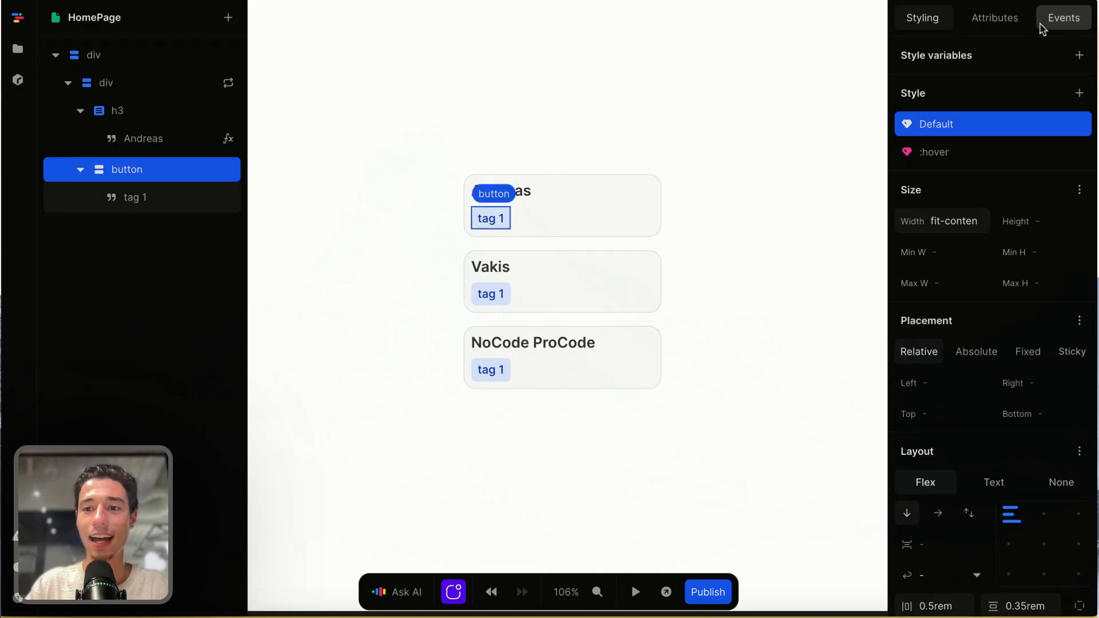
pyautogui.click(1078, 162)
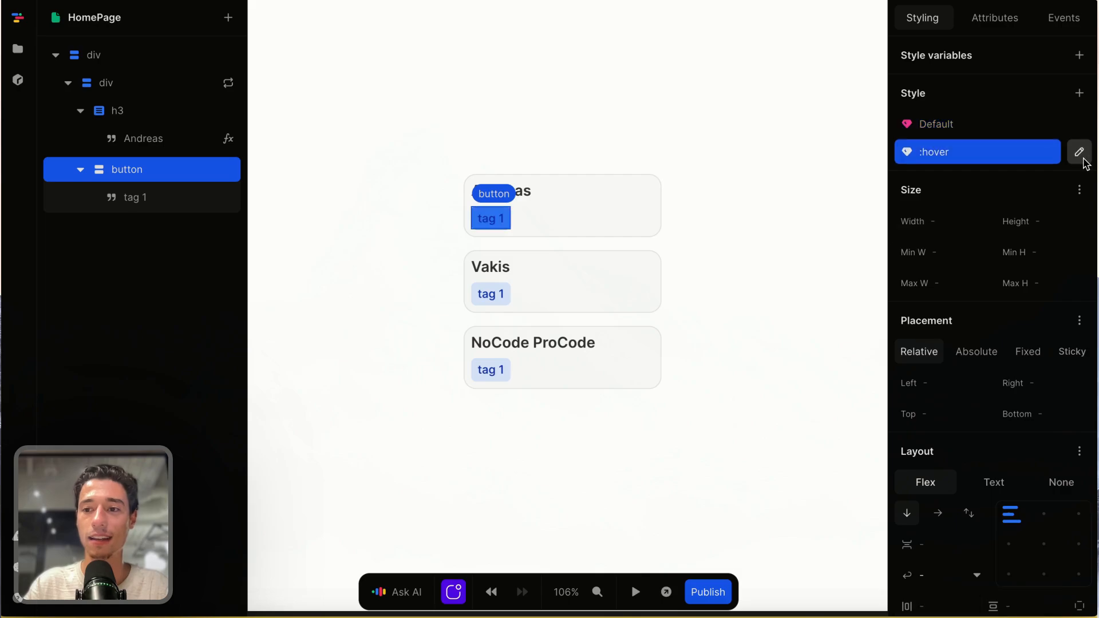
pyautogui.click(1079, 157)
pyautogui.click(914, 406)
# - Set the tag button's Repeat formula to the Item's tags, expand the output to check it, and close the formula editor
pyautogui.click(995, 19)
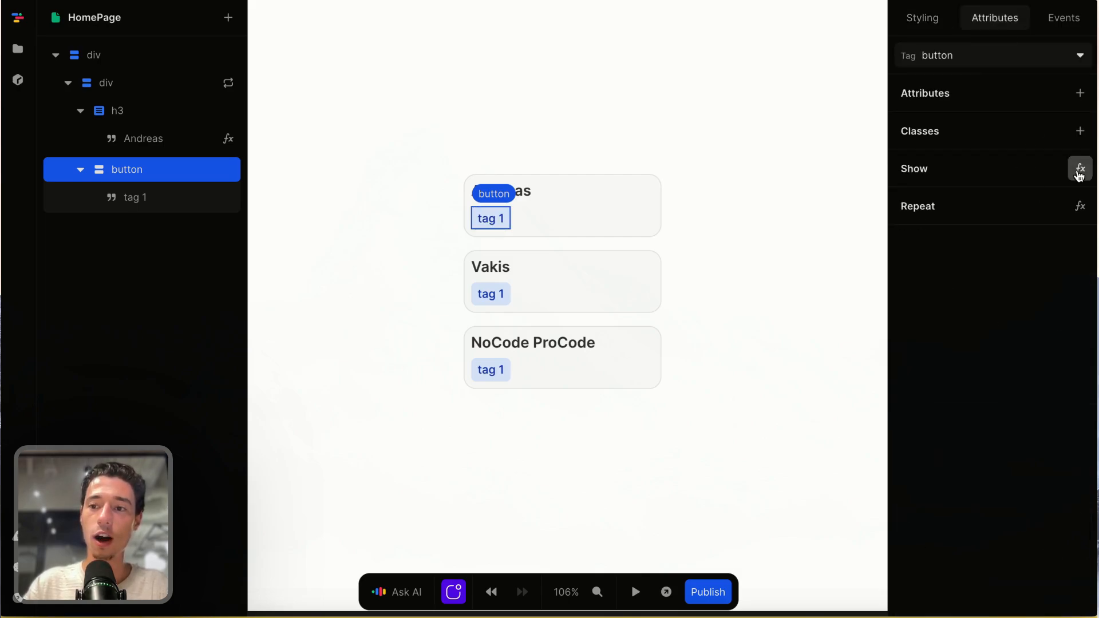
pyautogui.click(1080, 206)
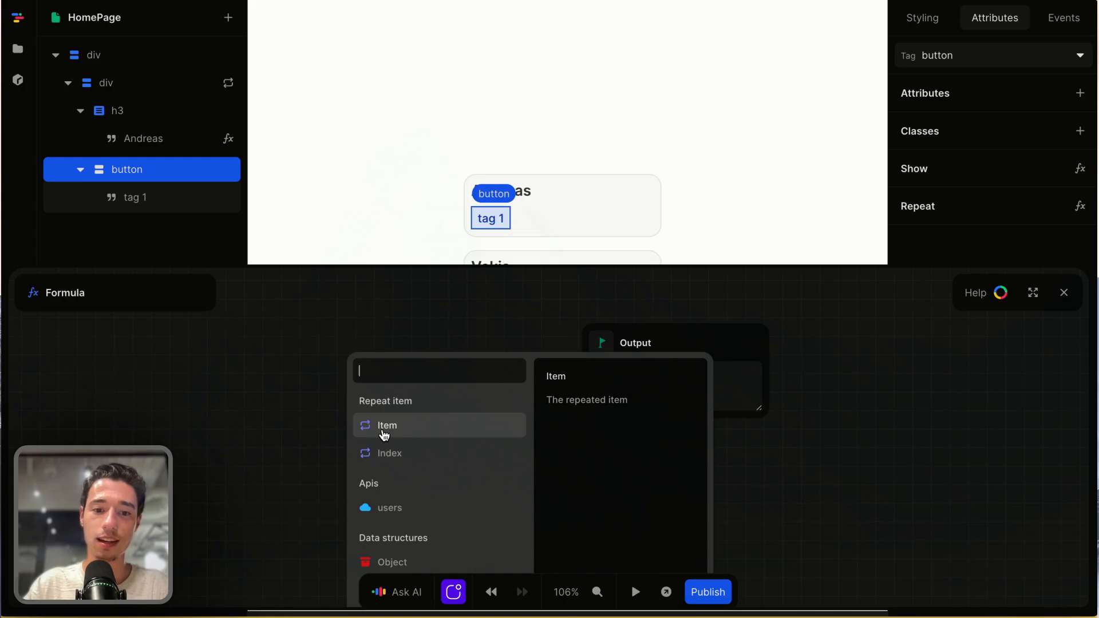
pyautogui.click(395, 435)
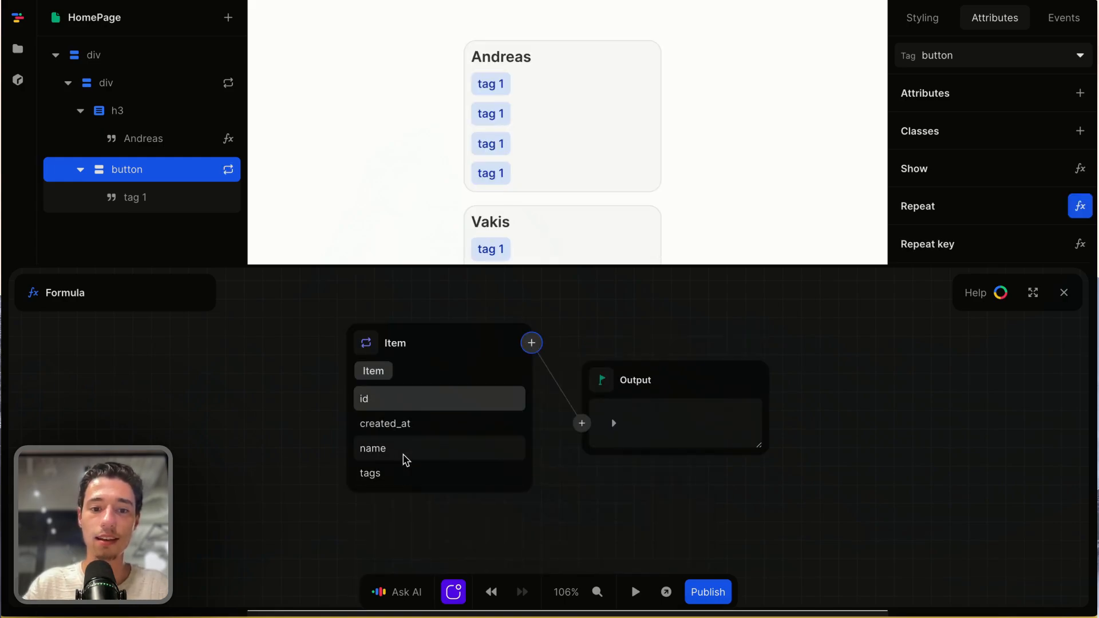
pyautogui.click(387, 480)
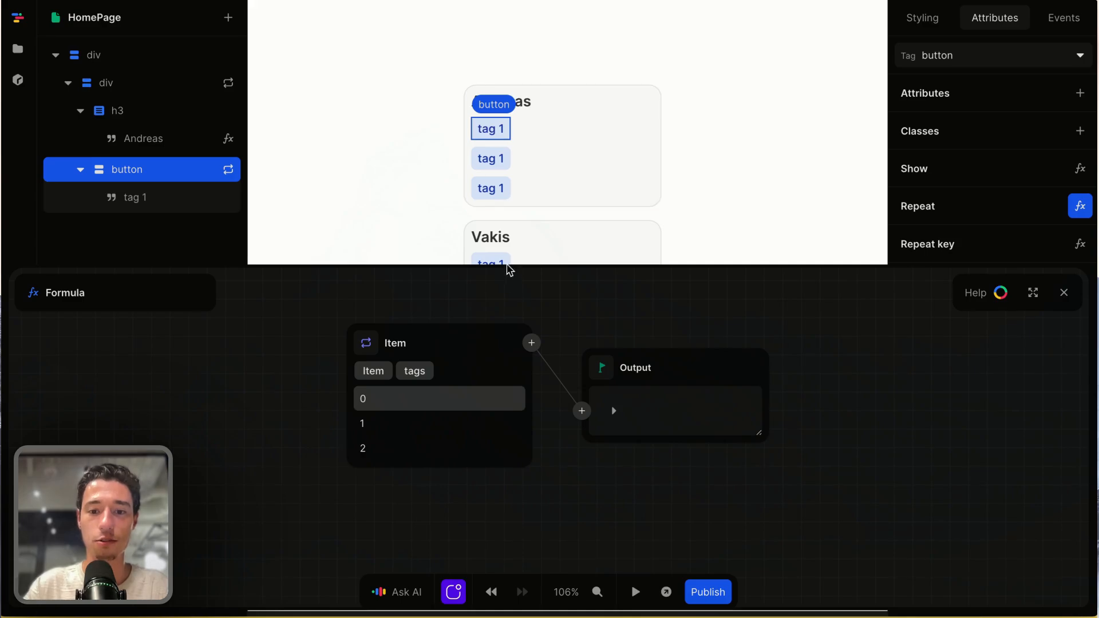
pyautogui.click(612, 411)
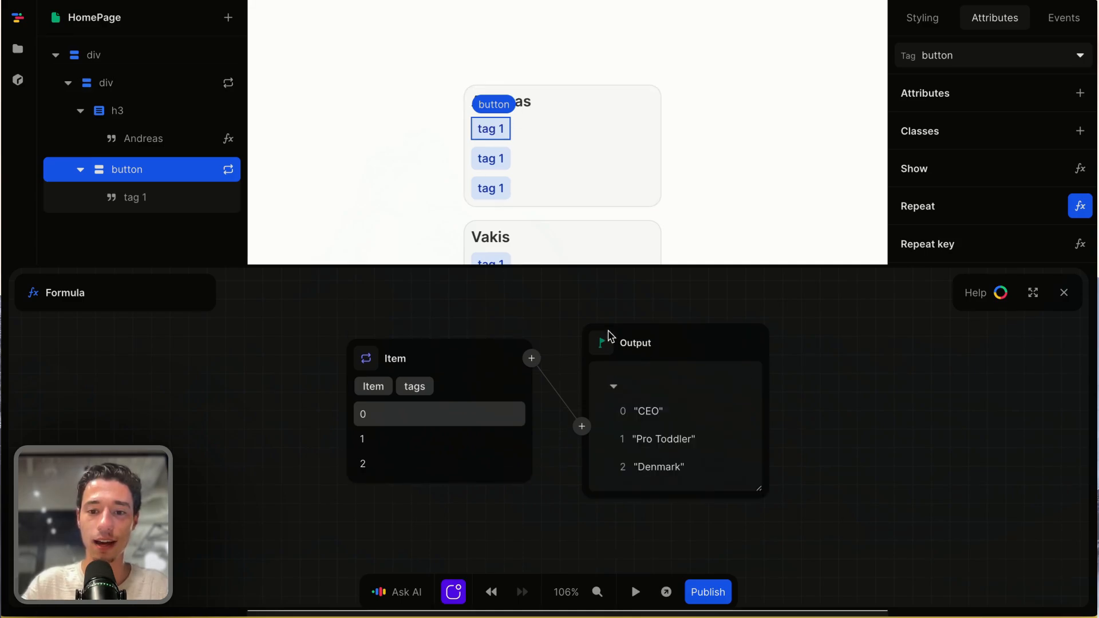
pyautogui.click(1064, 292)
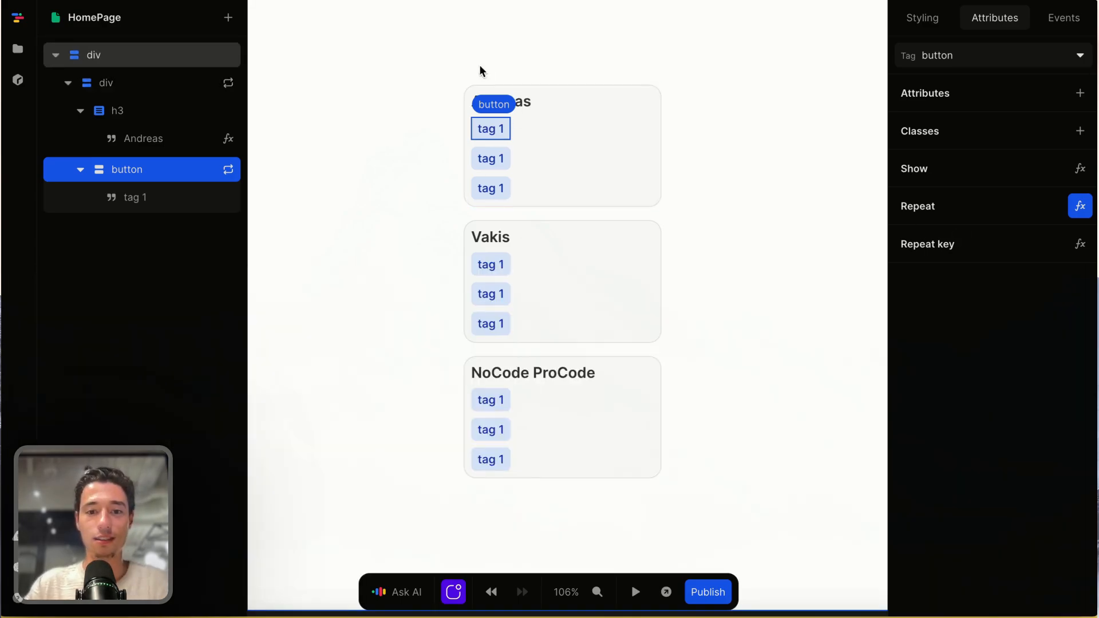
# - Bind the text inside the tag button to the repeated Item with a formula
pyautogui.doubleClick(494, 126)
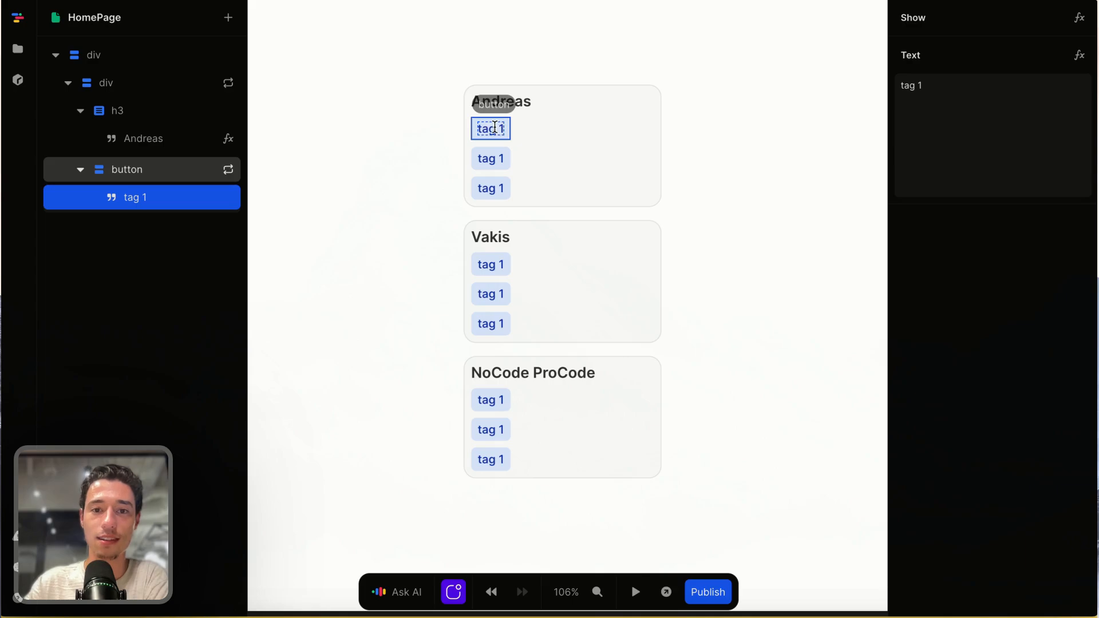
pyautogui.click(1079, 55)
pyautogui.click(362, 350)
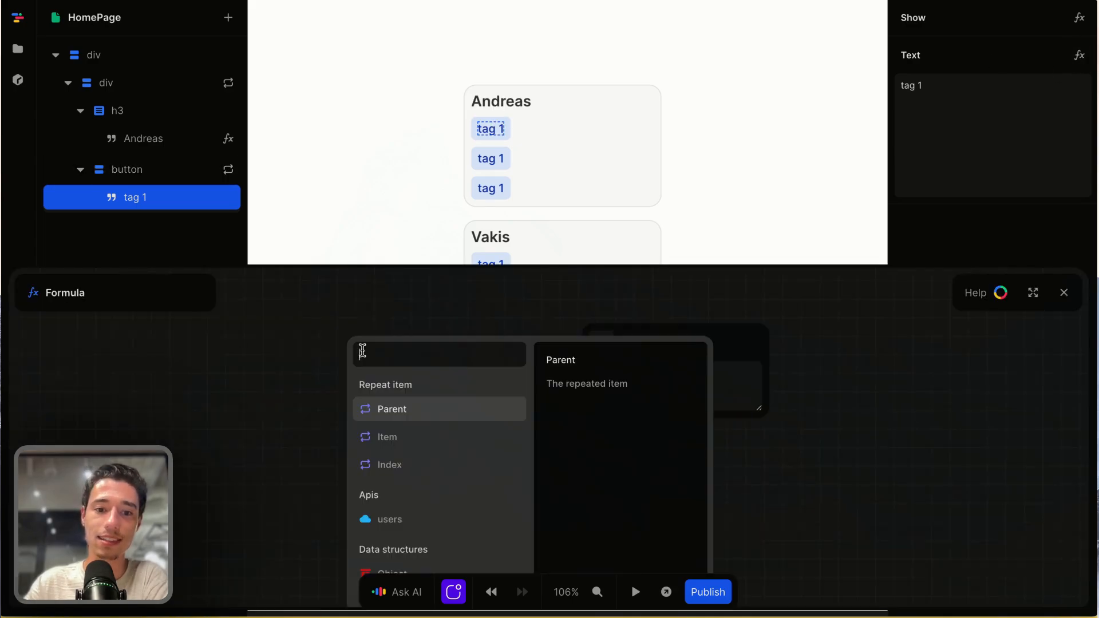
pyautogui.click(391, 438)
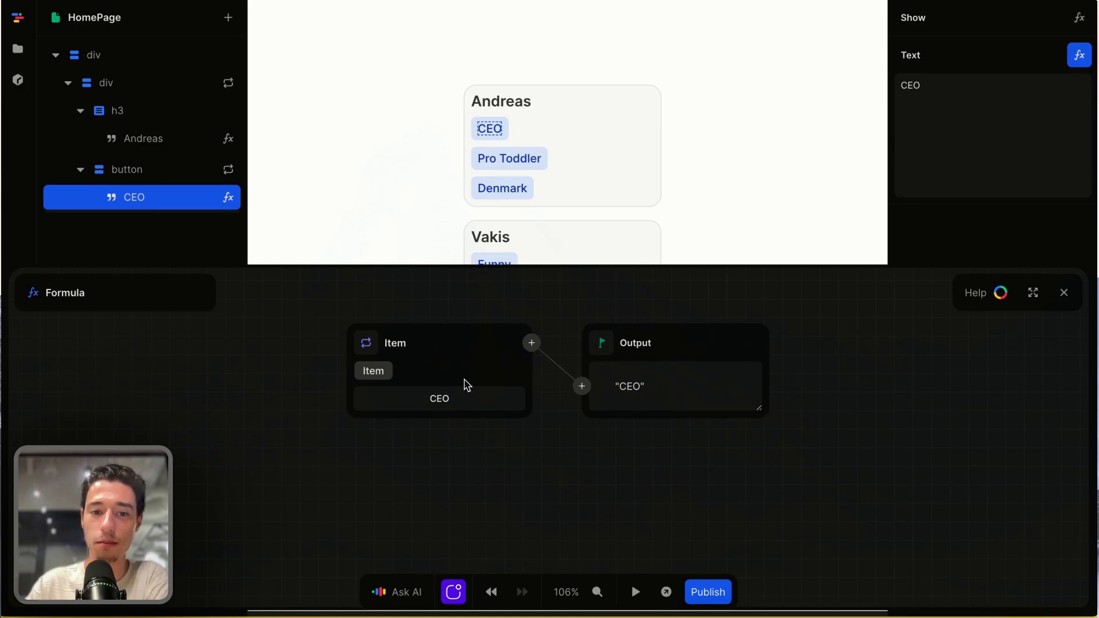
# - Try the Parent item's name field as the formula for the tag button's text
pyautogui.click(369, 342)
pyautogui.click(398, 394)
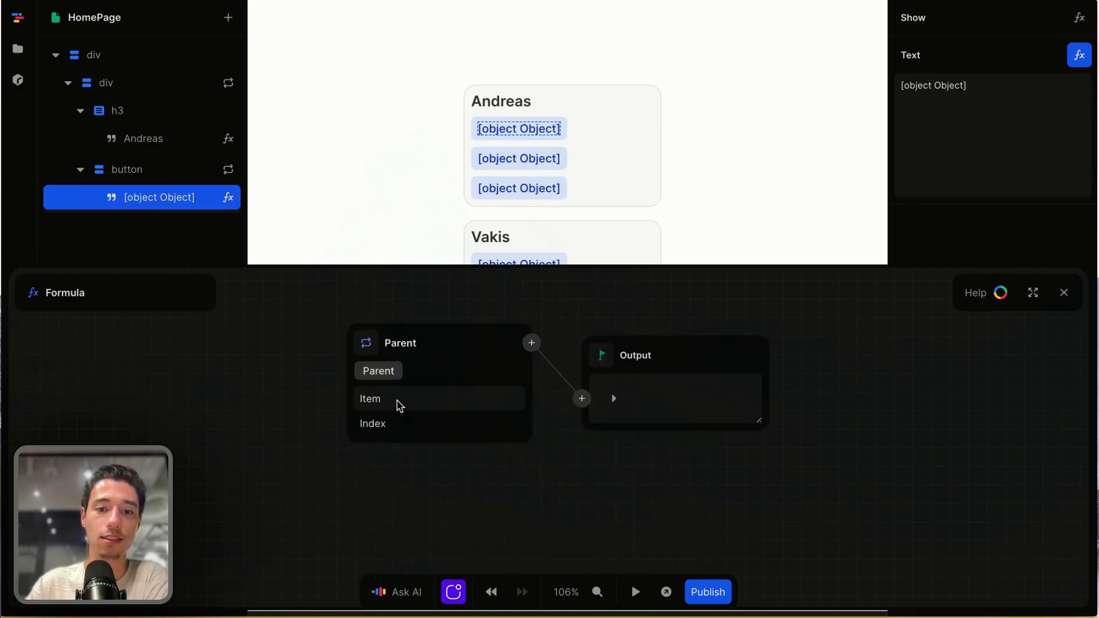
pyautogui.click(399, 405)
pyautogui.click(384, 452)
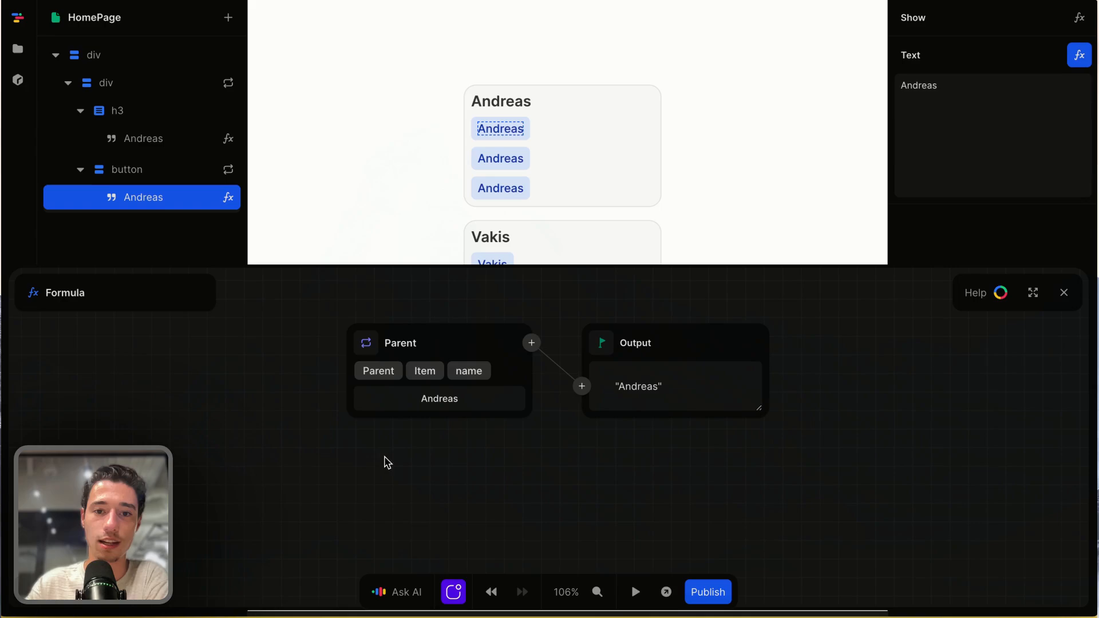
# - Switch the tag text formula back to Item and close the formula editor
pyautogui.click(378, 368)
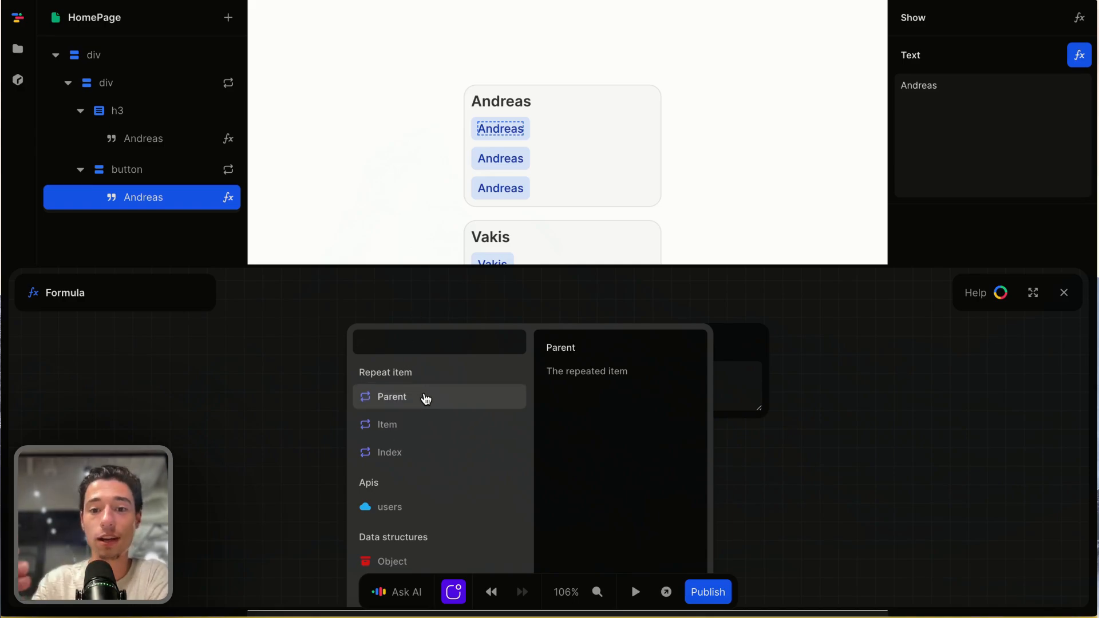
pyautogui.click(402, 429)
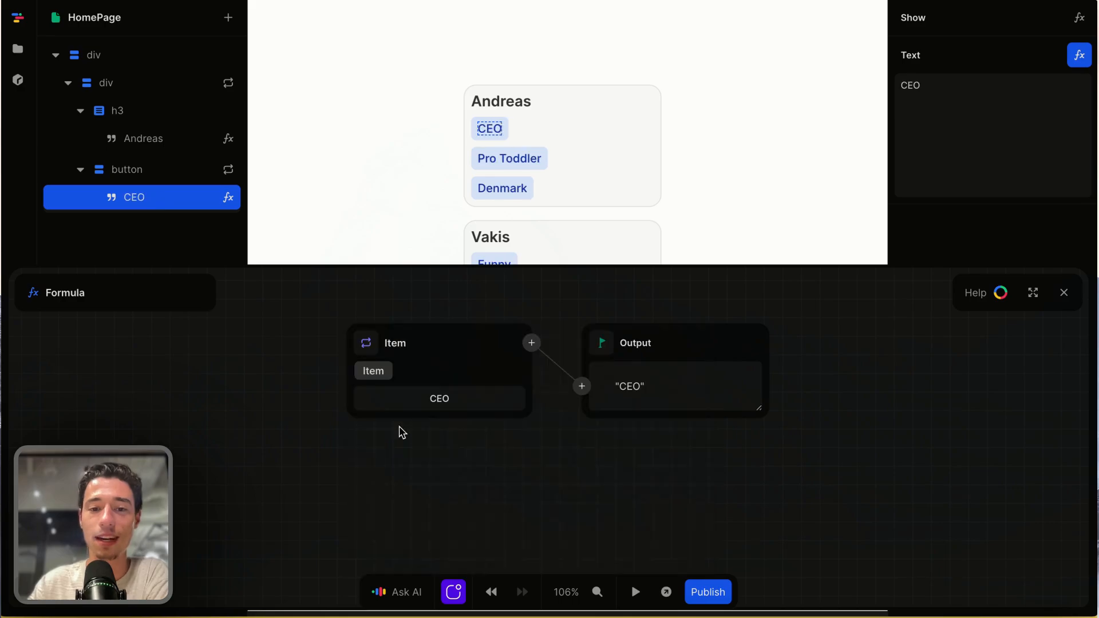
pyautogui.click(1063, 292)
pyautogui.click(545, 273)
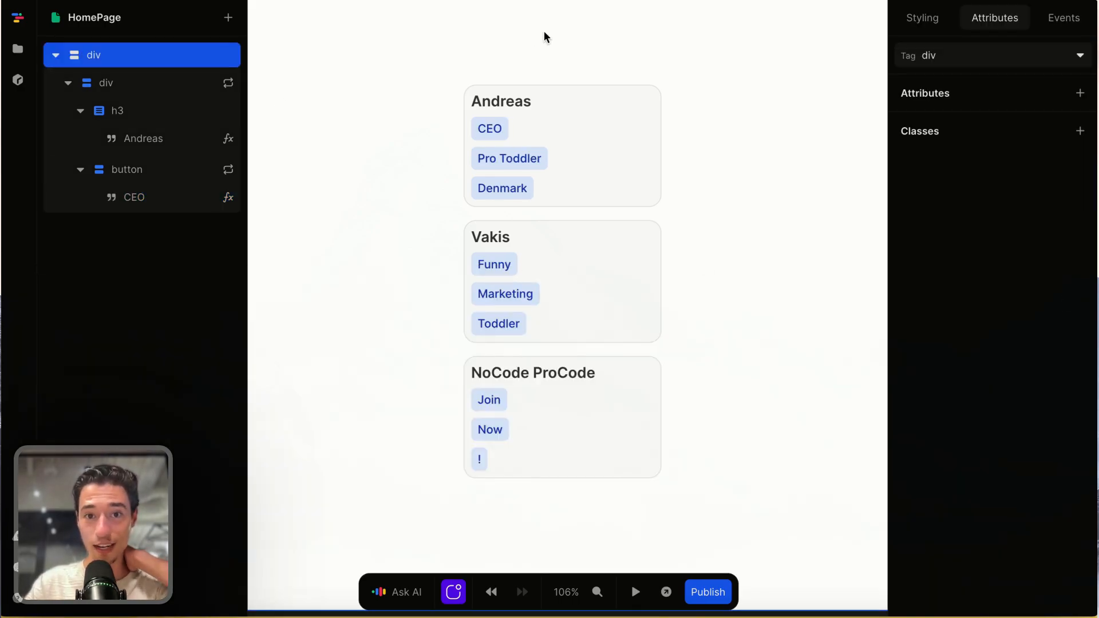
pyautogui.scroll(1, 499, 150)
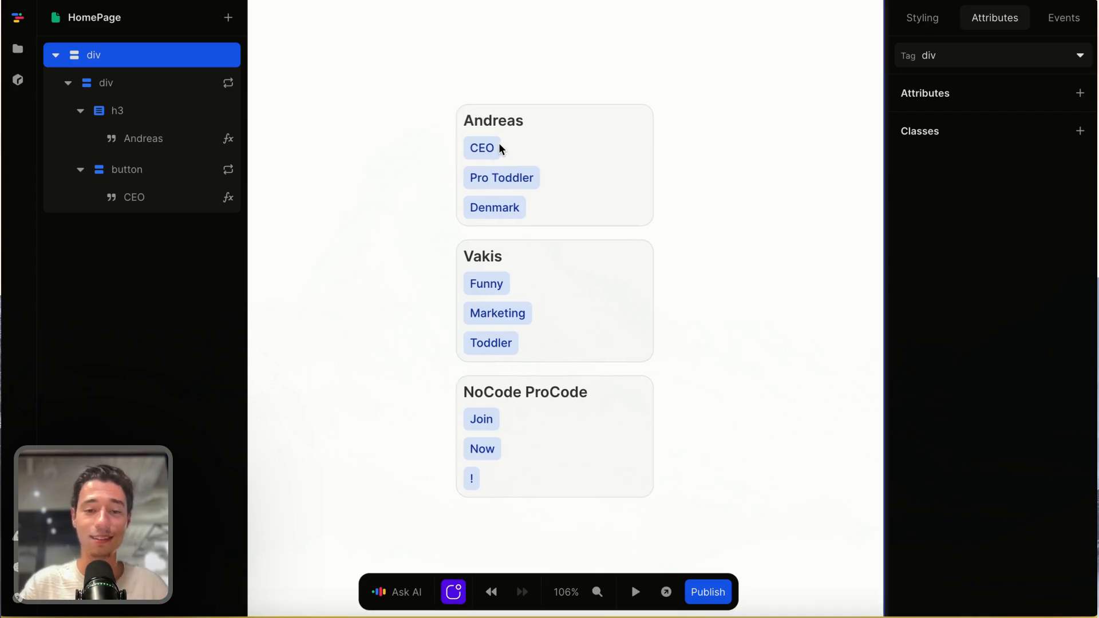
pyautogui.hscroll(1, 499, 149)
pyautogui.click(476, 146)
pyautogui.click(499, 182)
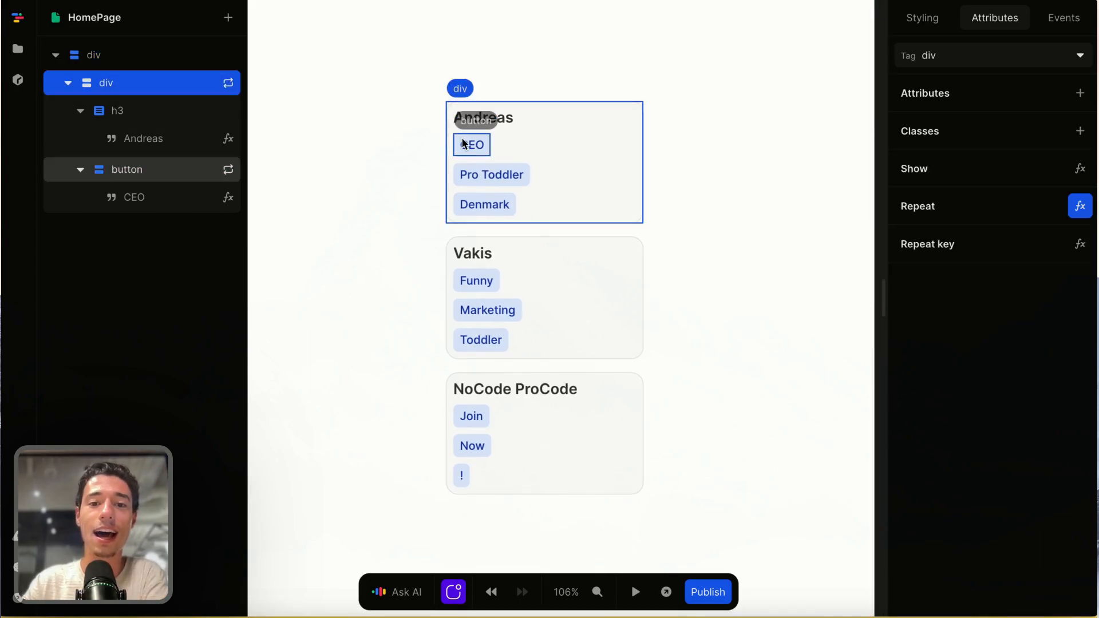
pyautogui.click(474, 147)
pyautogui.click(474, 145)
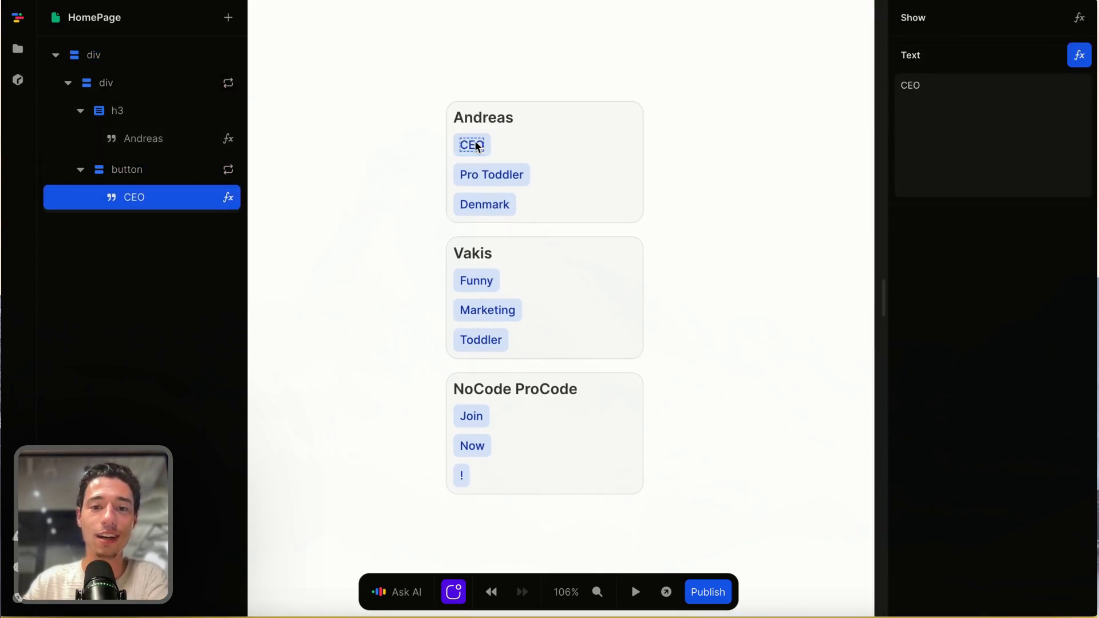
# - Select the repeated tag button and wrap it in a new Div layout element
pyautogui.click(483, 147)
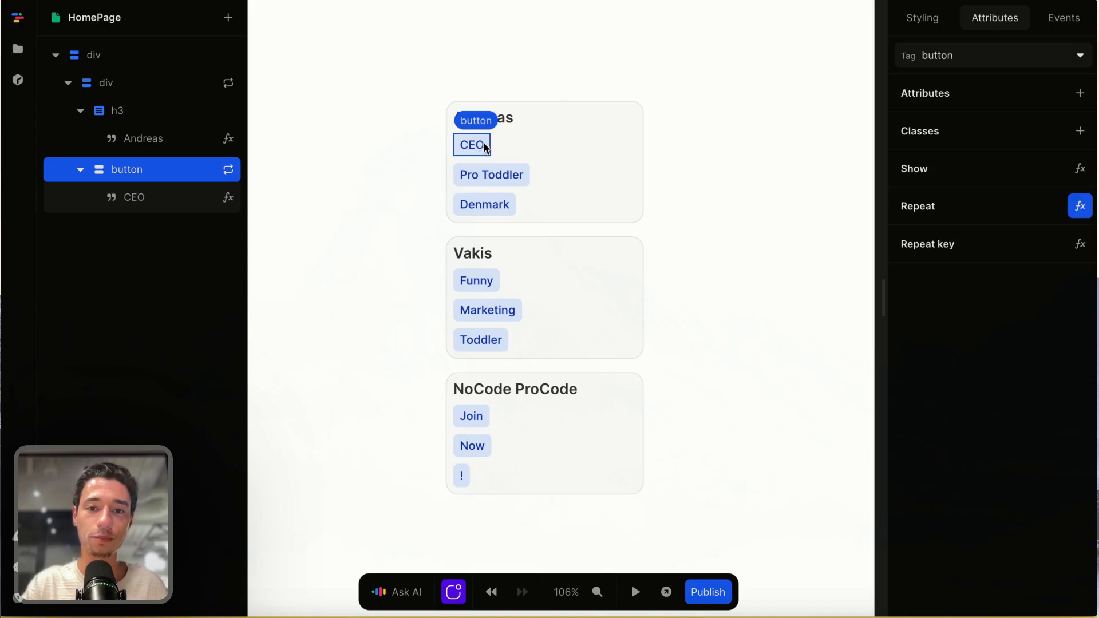
pyautogui.click(921, 23)
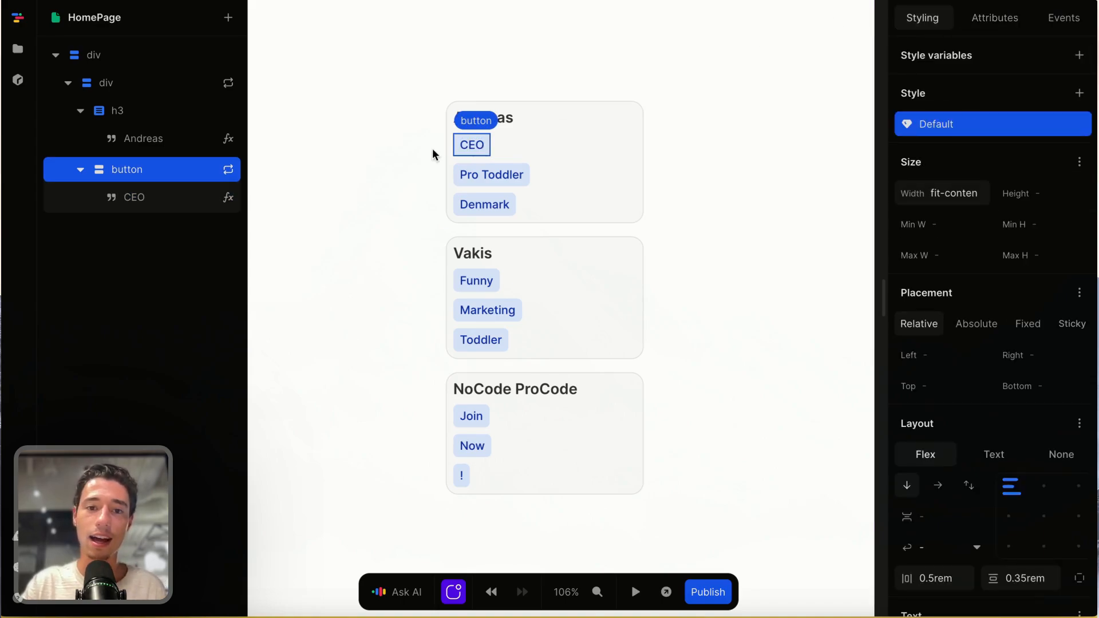
pyautogui.rightClick(154, 167)
pyautogui.click(207, 210)
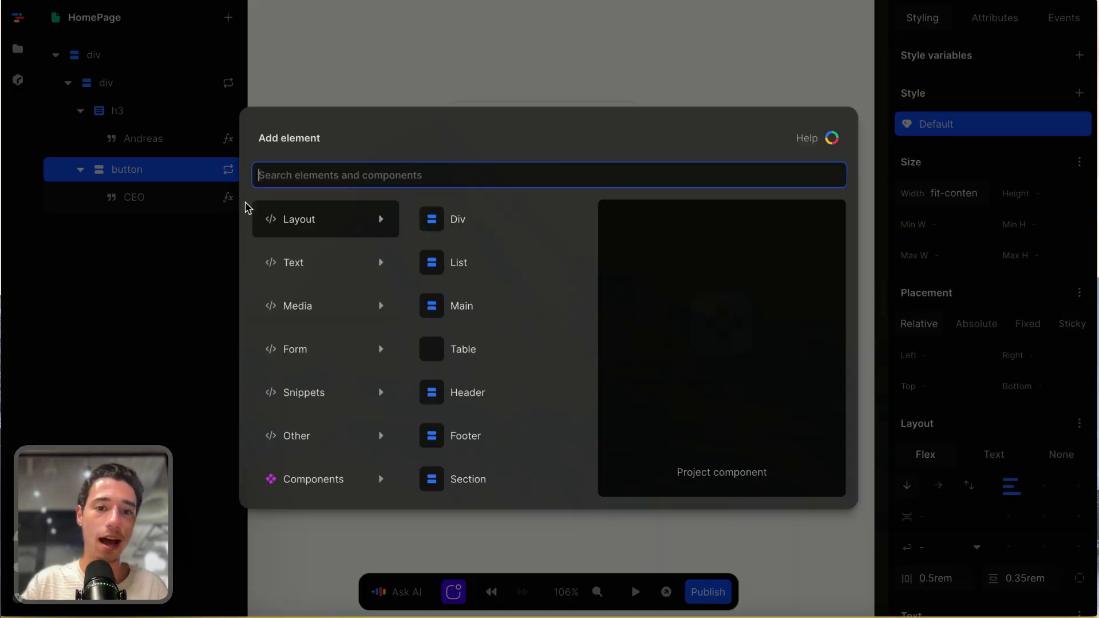
pyautogui.click(455, 220)
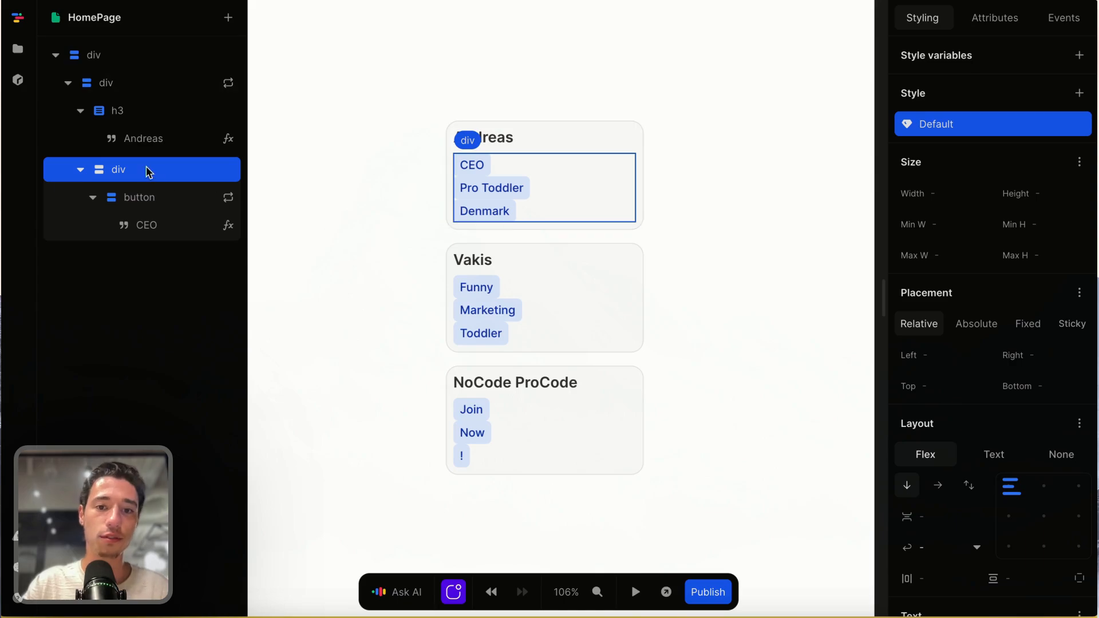
# - Arrange the tags wrapper div's contents horizontally in a row with a gap of 0.5rem
pyautogui.click(937, 484)
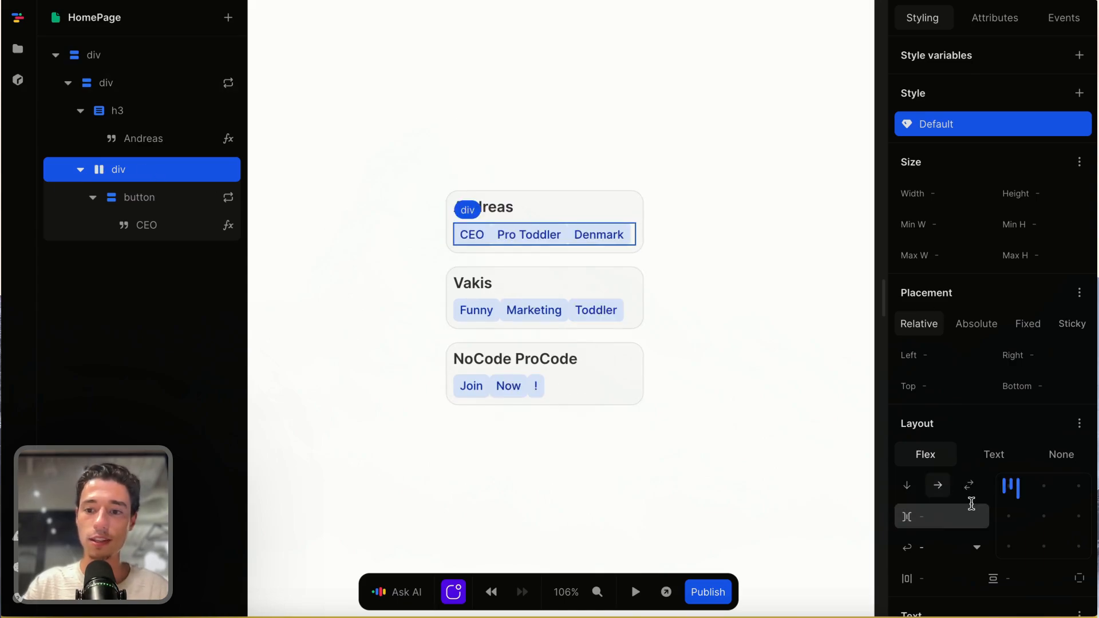
pyautogui.click(948, 521)
pyautogui.write('0')
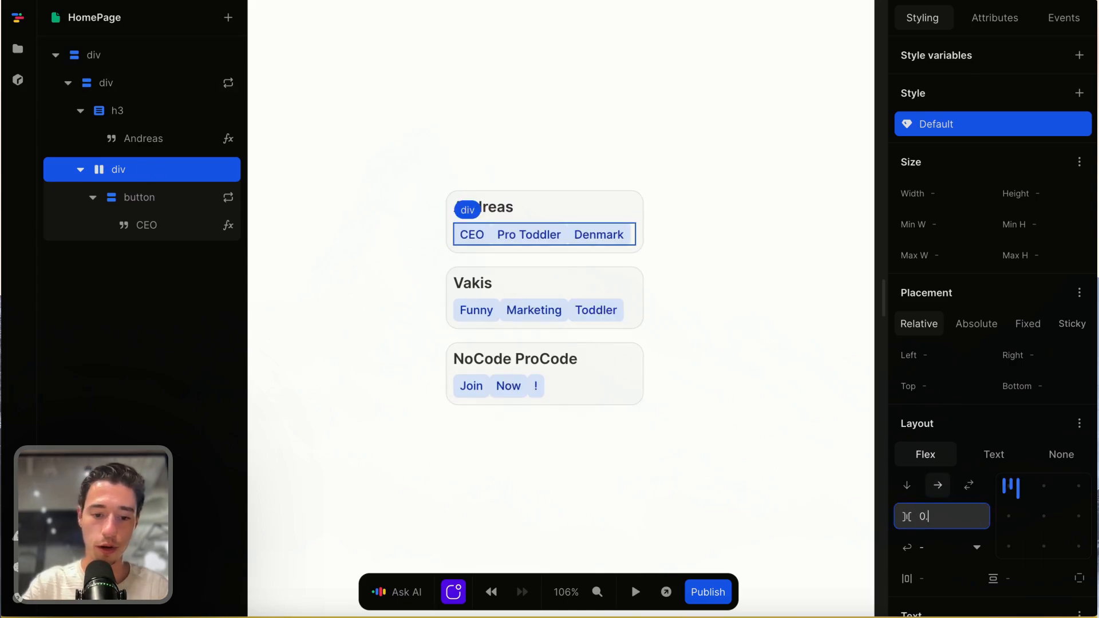
pyautogui.write('.5rem')
pyautogui.click(804, 456)
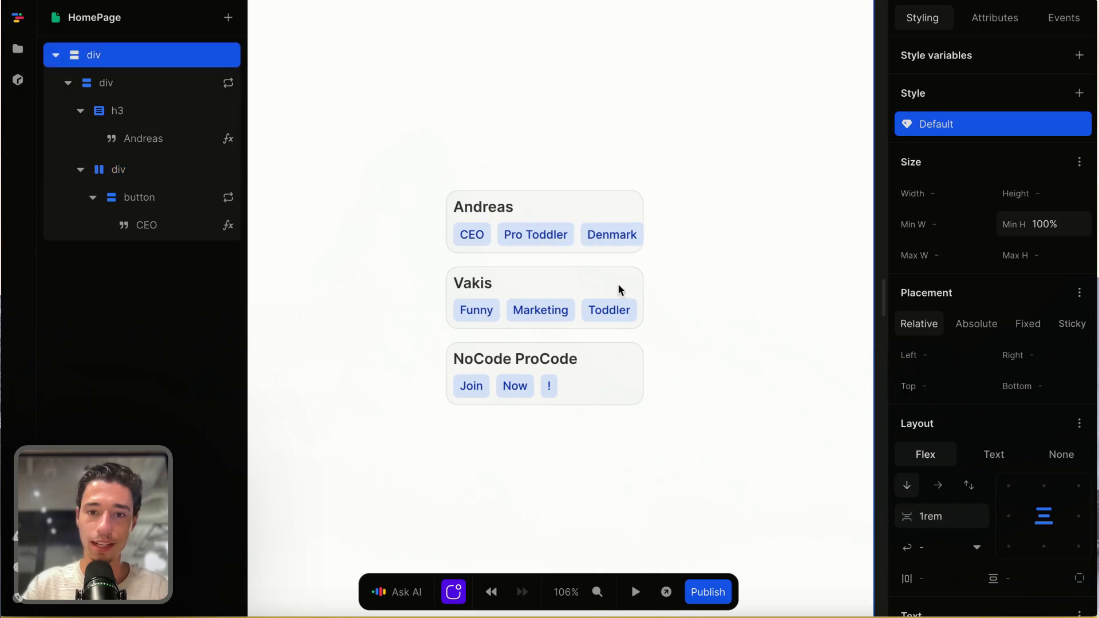
# - Set the width of the repeated name card div to 17rem
pyautogui.click(540, 200)
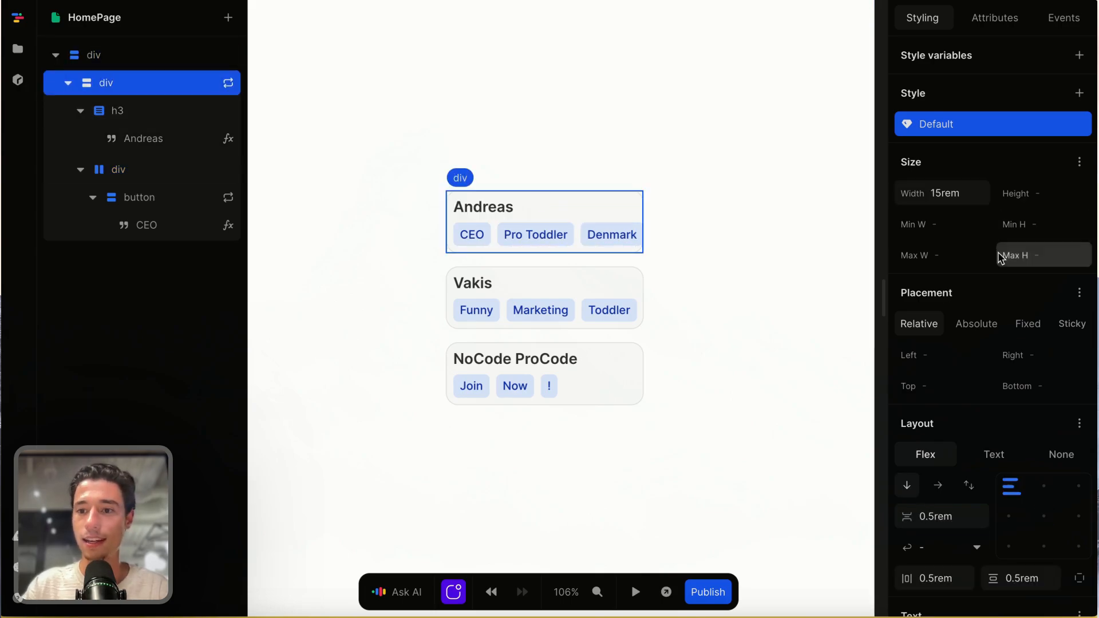
pyautogui.click(966, 193)
pyautogui.press('BackSpace')
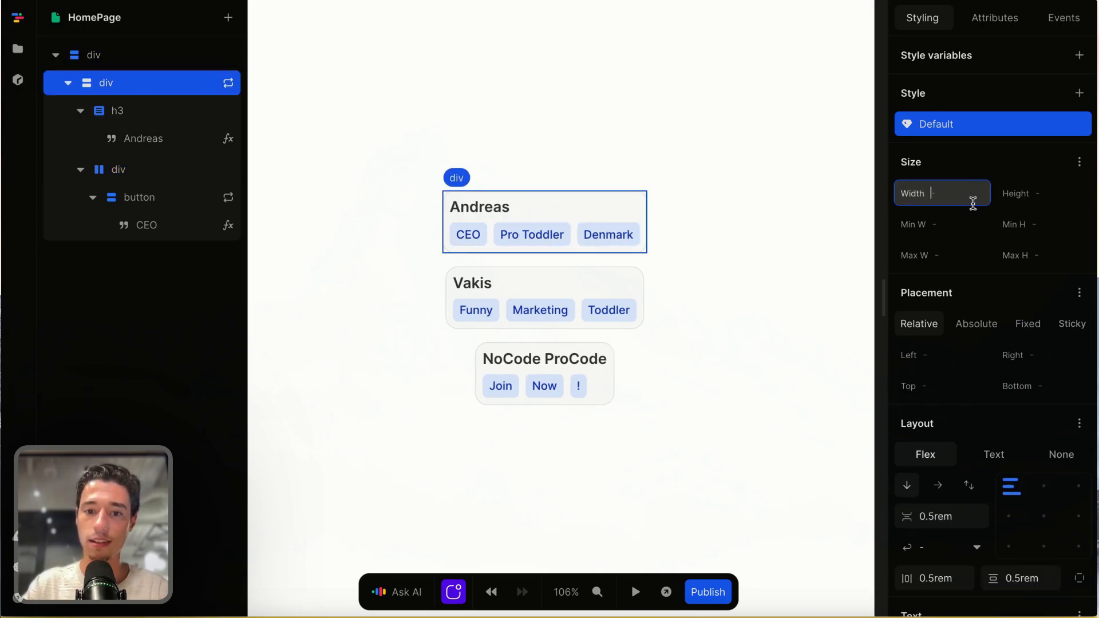
pyautogui.write('17r')
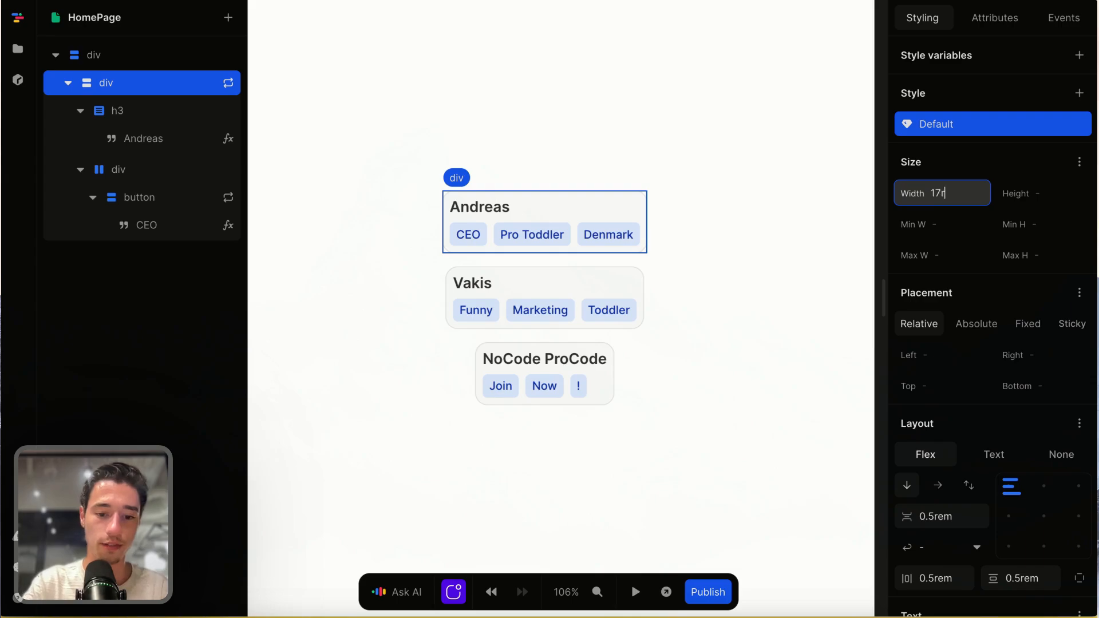
pyautogui.write('em')
pyautogui.click(793, 349)
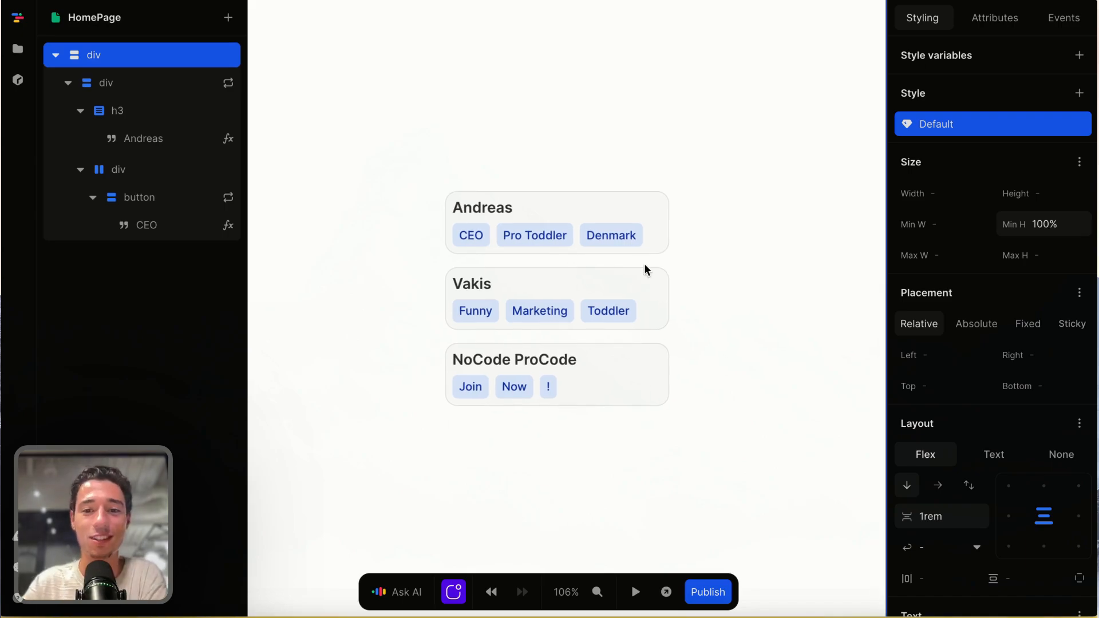
pyautogui.click(627, 243)
pyautogui.click(477, 238)
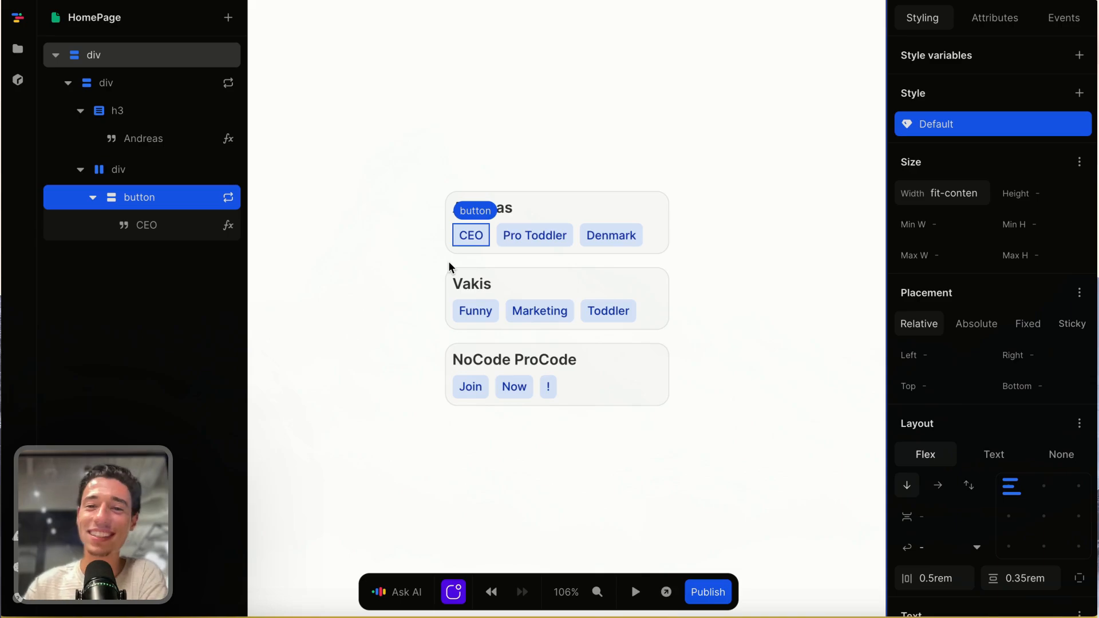
# - Switch to the NoCode ProCode website and examine its list of offerings, member testimonials and joining process
pyautogui.moveTo(2, 257)
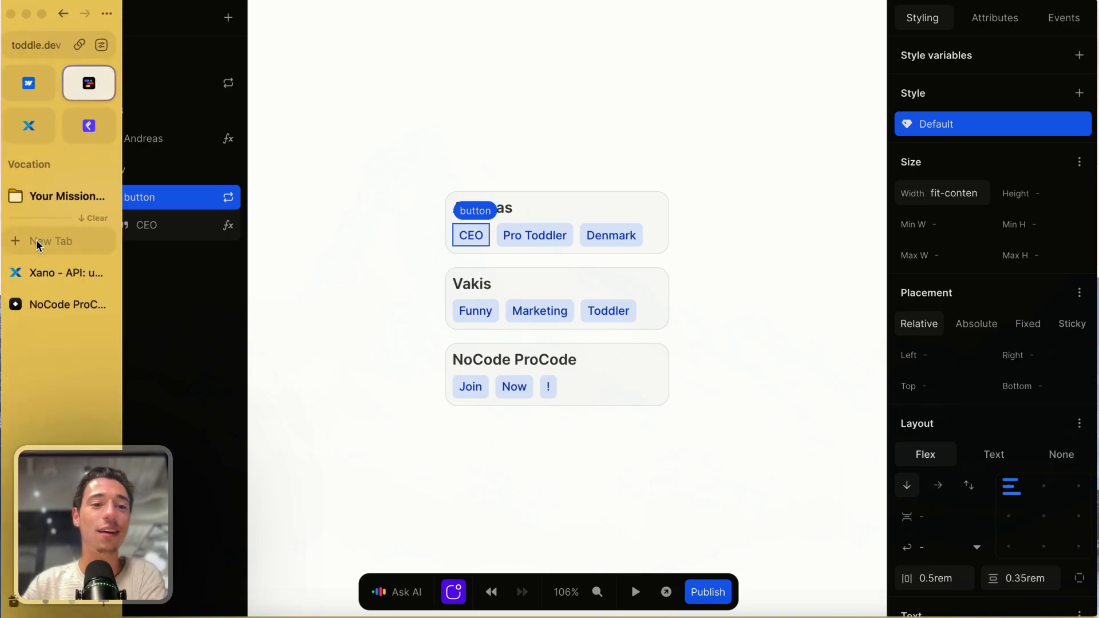
pyautogui.click(43, 306)
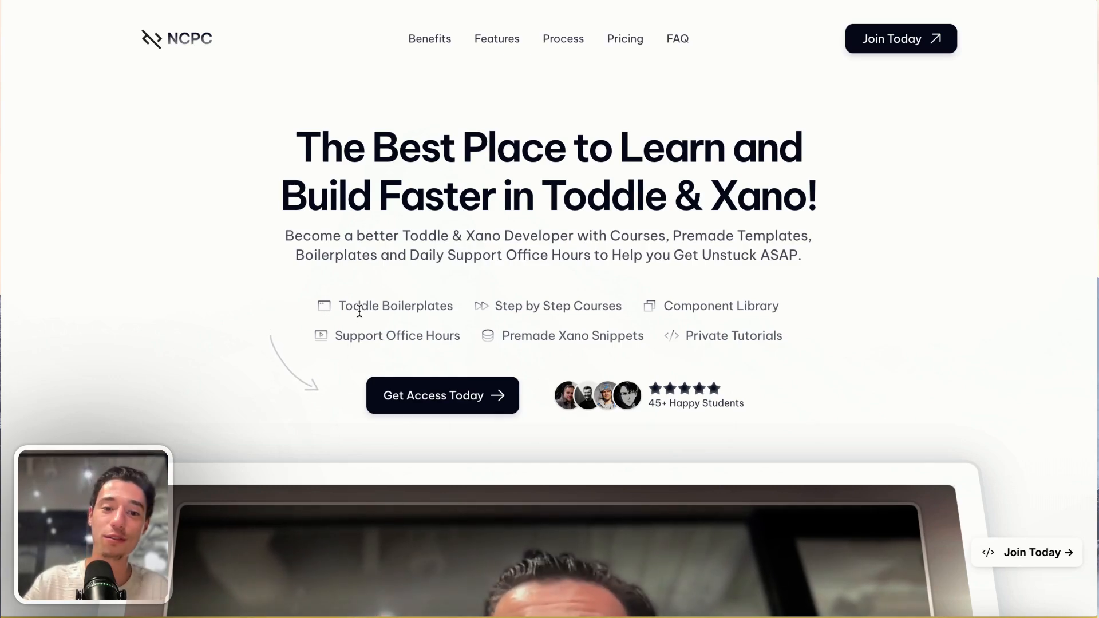
pyautogui.moveTo(338, 307); pyautogui.dragTo(471, 305)
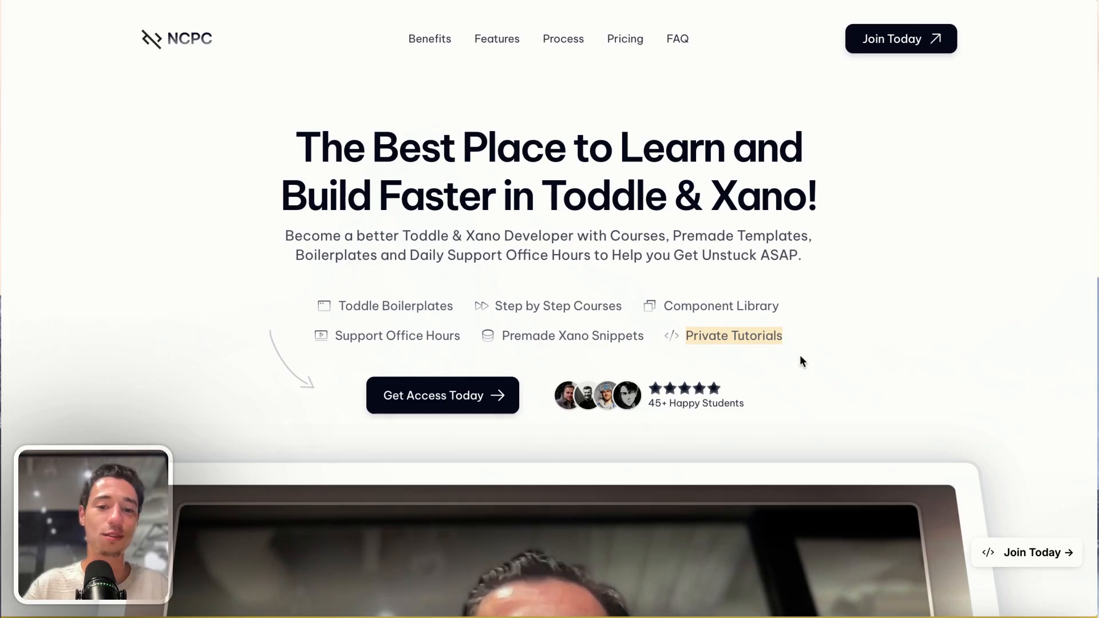
pyautogui.scroll(-10, 803, 356)
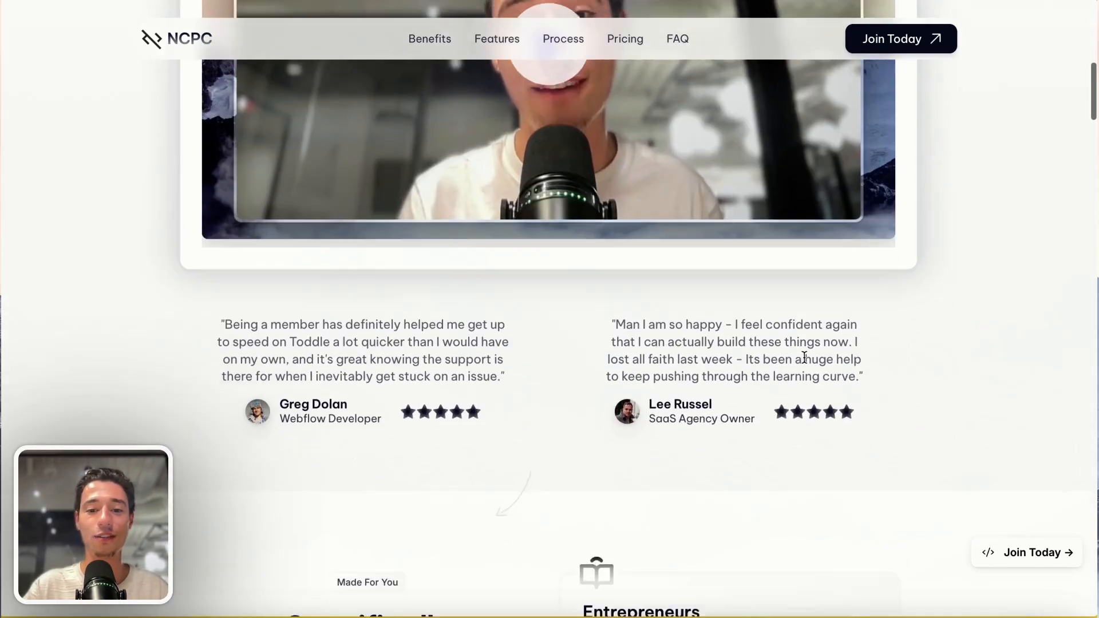
pyautogui.scroll(-1, 803, 357)
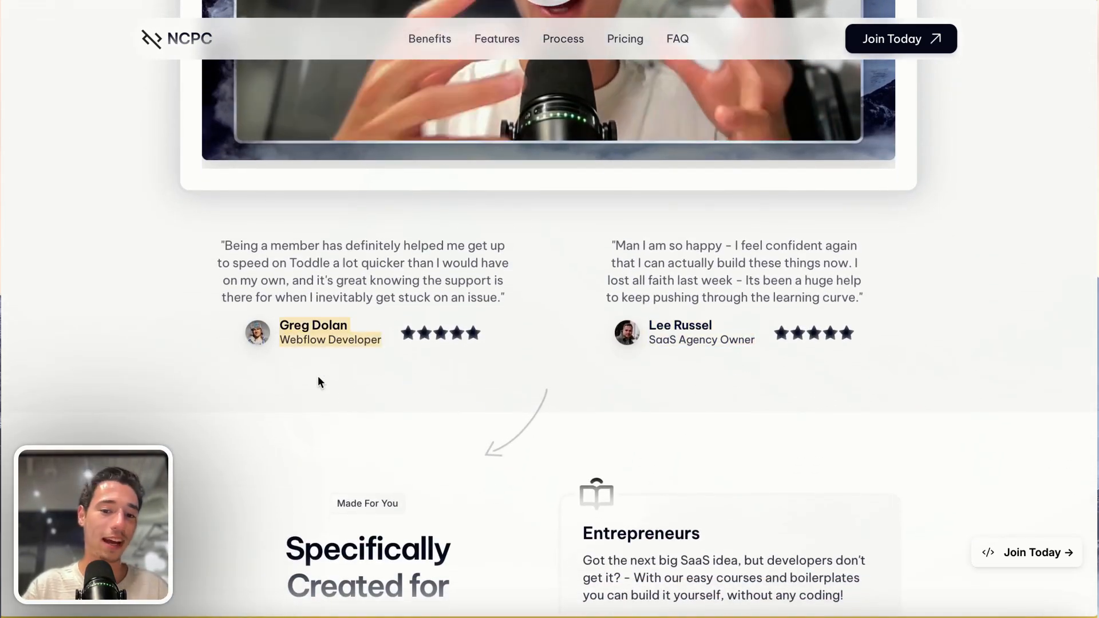
pyautogui.scroll(-15, 319, 382)
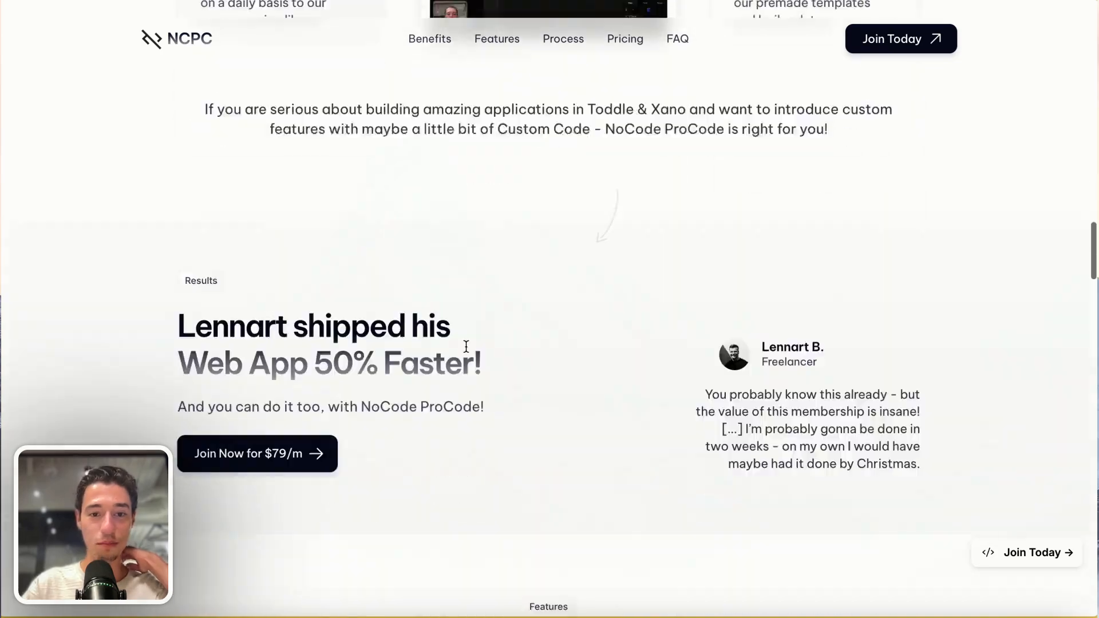
pyautogui.scroll(-20, 466, 346)
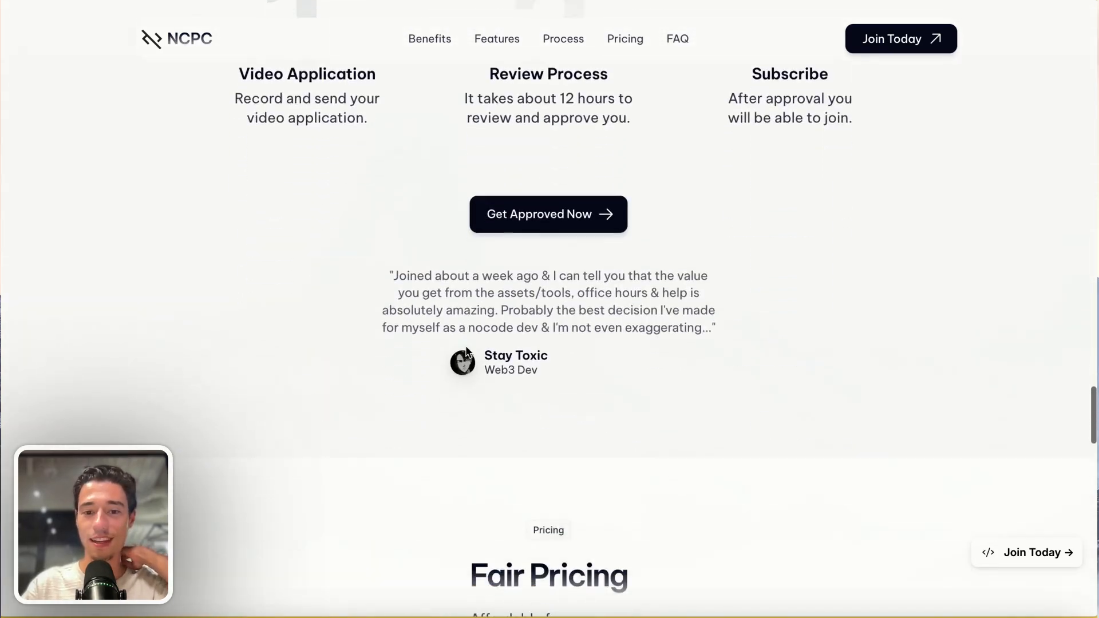
pyautogui.scroll(-1, 466, 349)
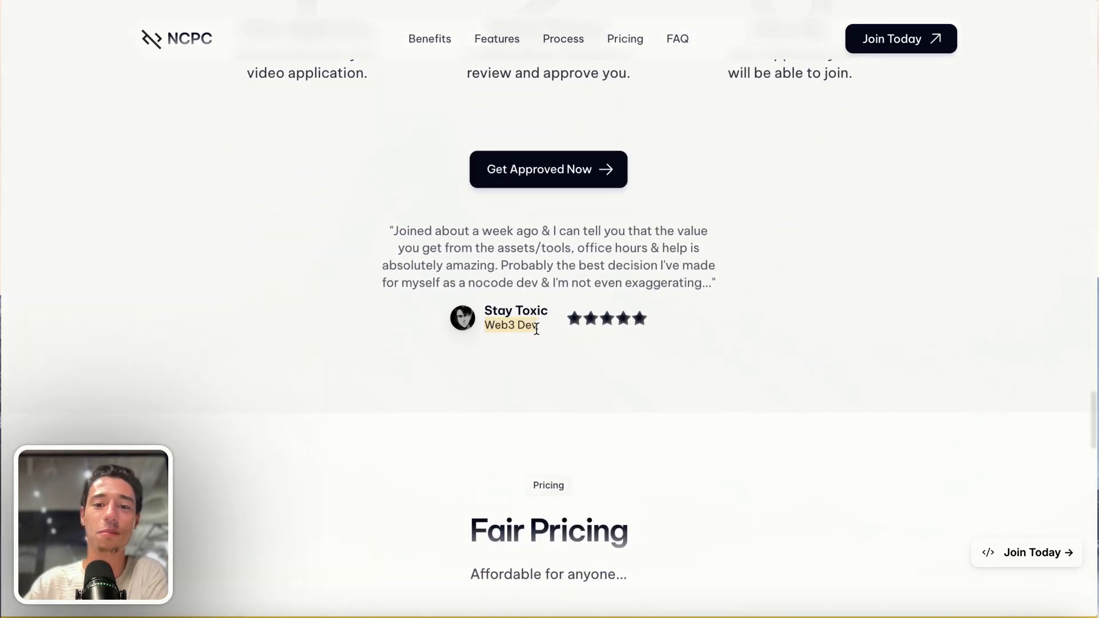
pyautogui.scroll(20, 537, 329)
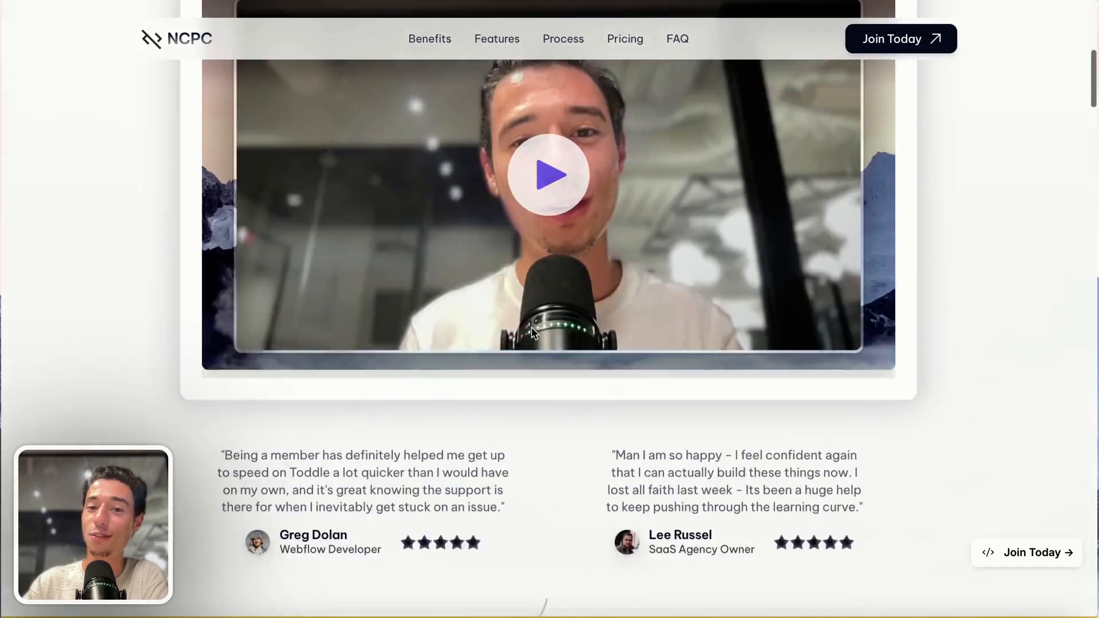
pyautogui.scroll(8, 531, 327)
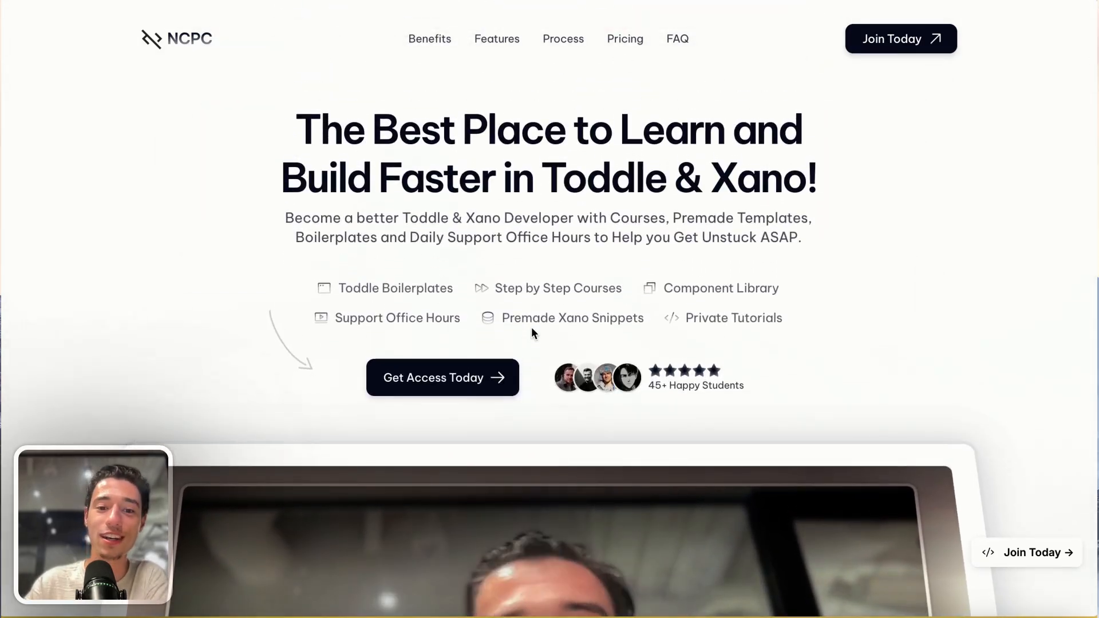
# - View the onboarding page behind Get Access Today and return to the landing page
pyautogui.click(463, 374)
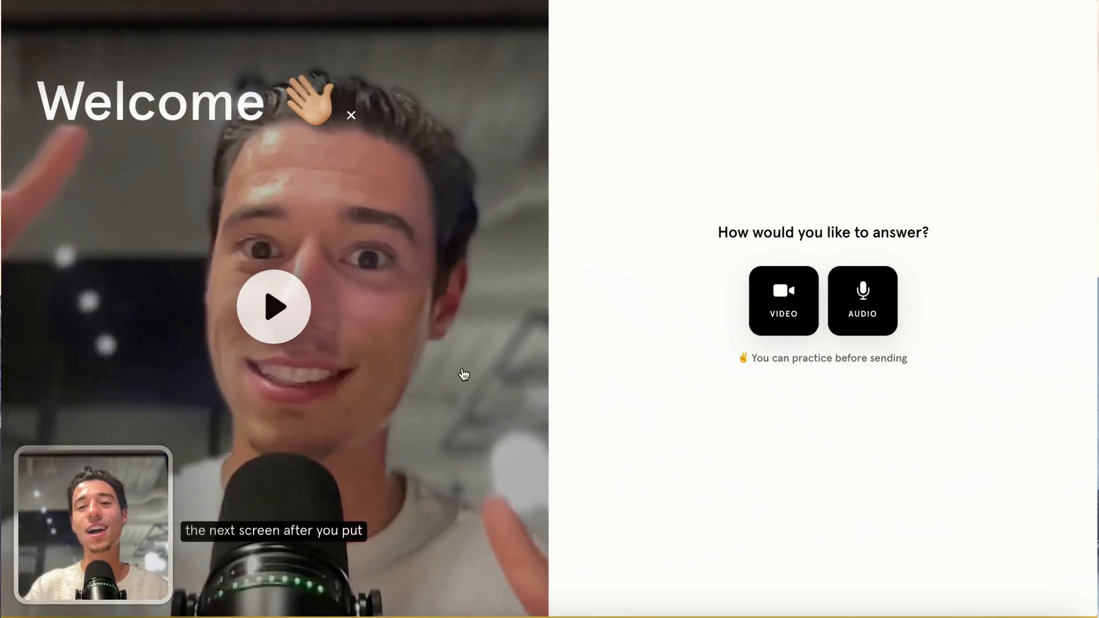
pyautogui.moveTo(3, 57)
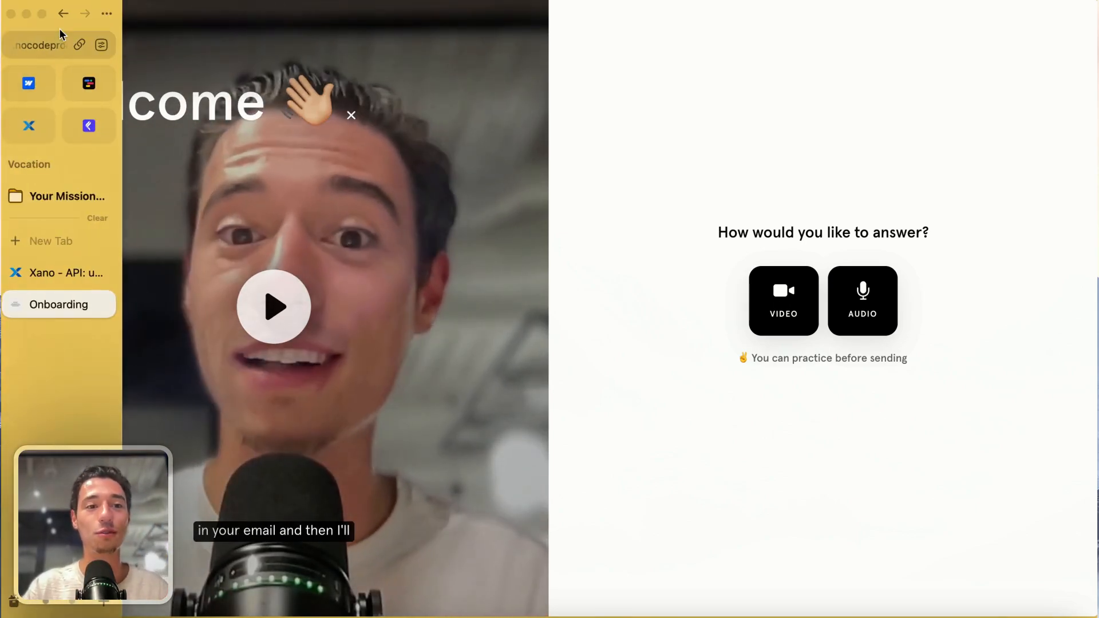
pyautogui.click(63, 16)
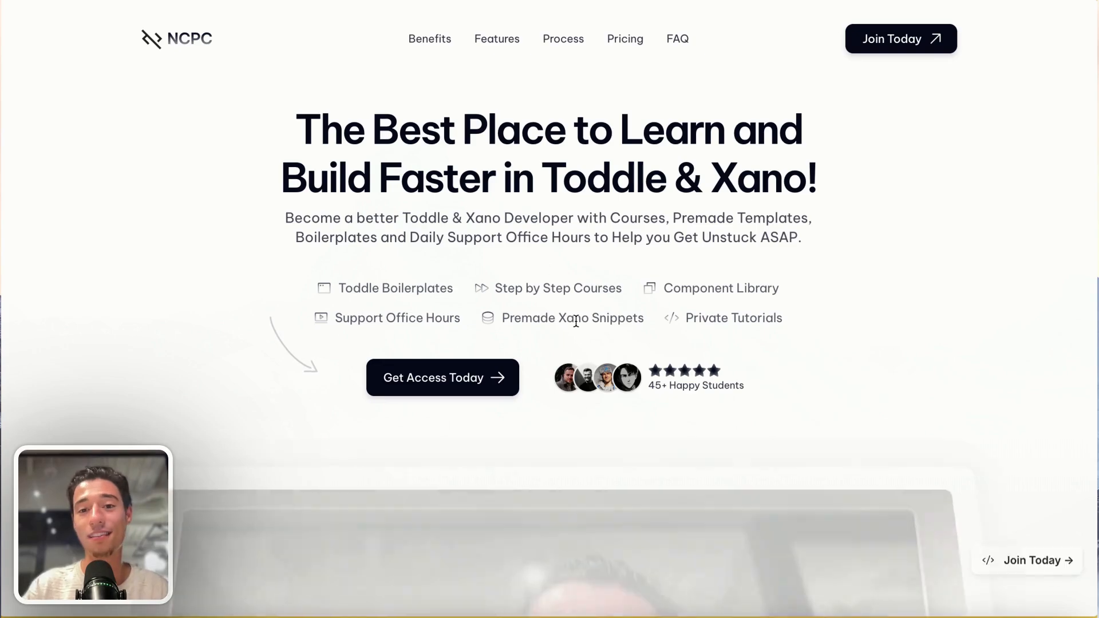